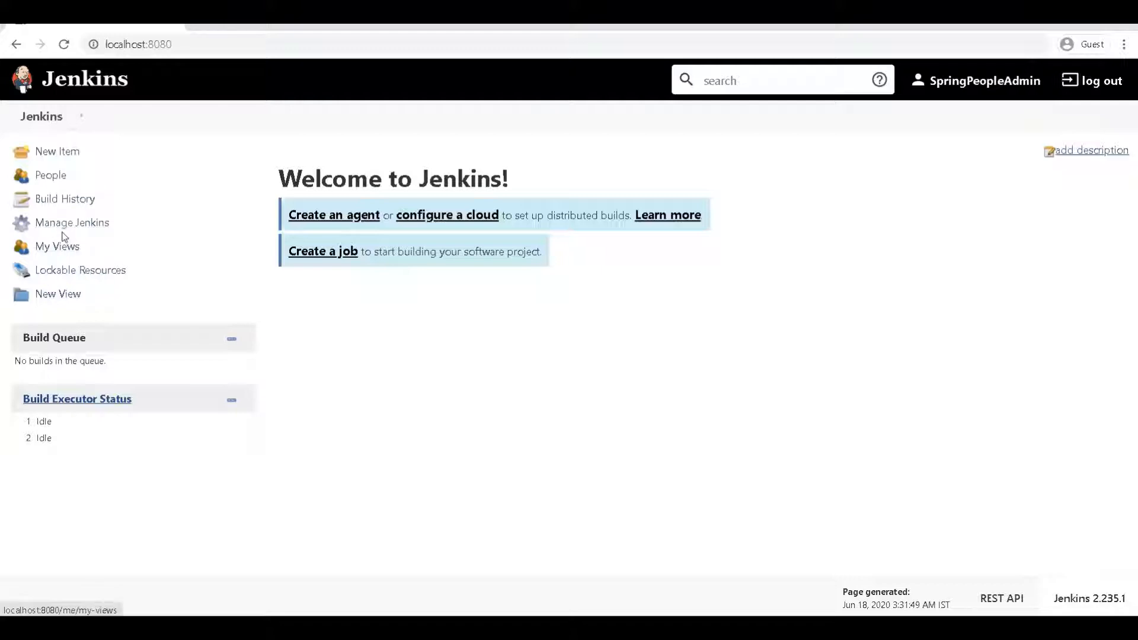
# Step: Go from Manage Jenkins to Manage Users to list the accounts in Jenkins' user database
pyautogui.click(61, 229)
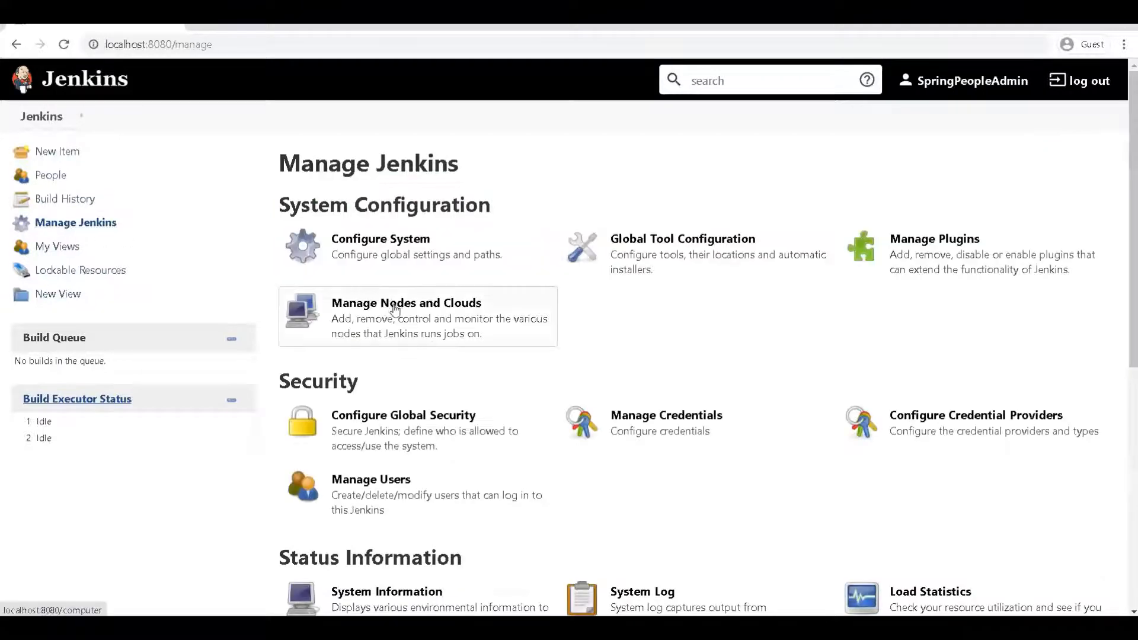
pyautogui.scroll(-2, 483, 383)
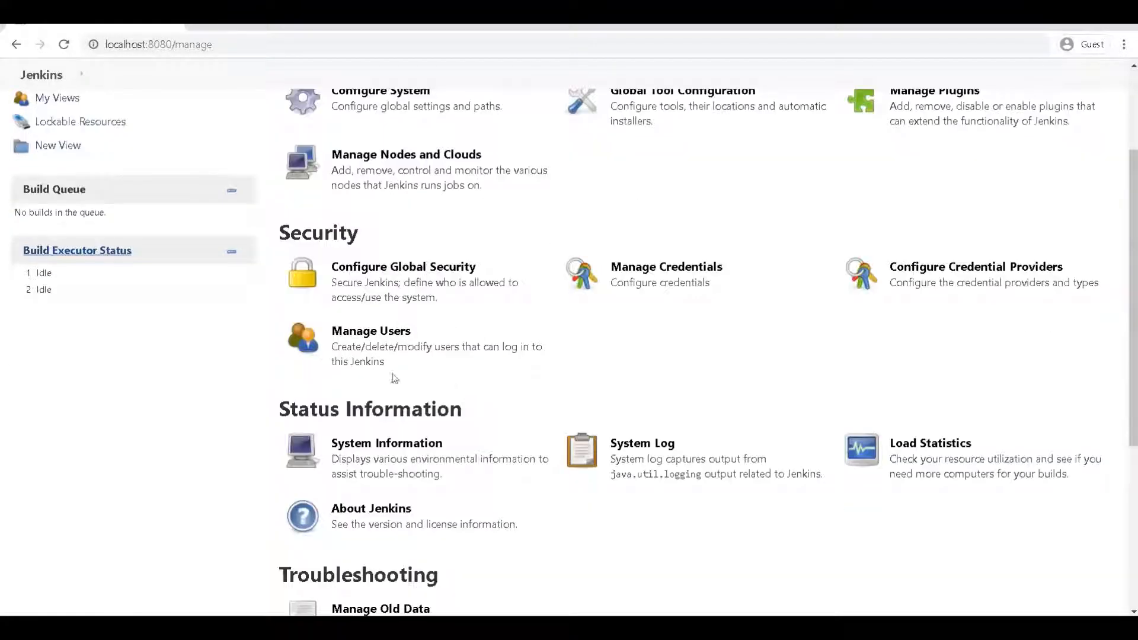
pyautogui.click(397, 340)
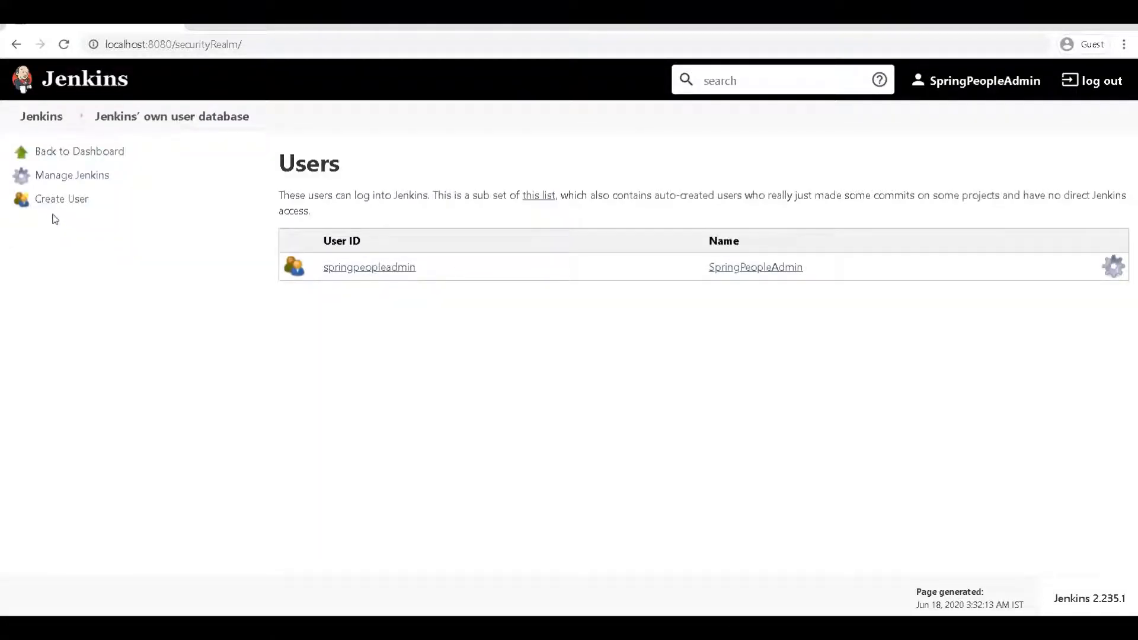
# Step: Create account user1 with a confirmed password, full name user1 and the user's e-mail address
pyautogui.click(52, 202)
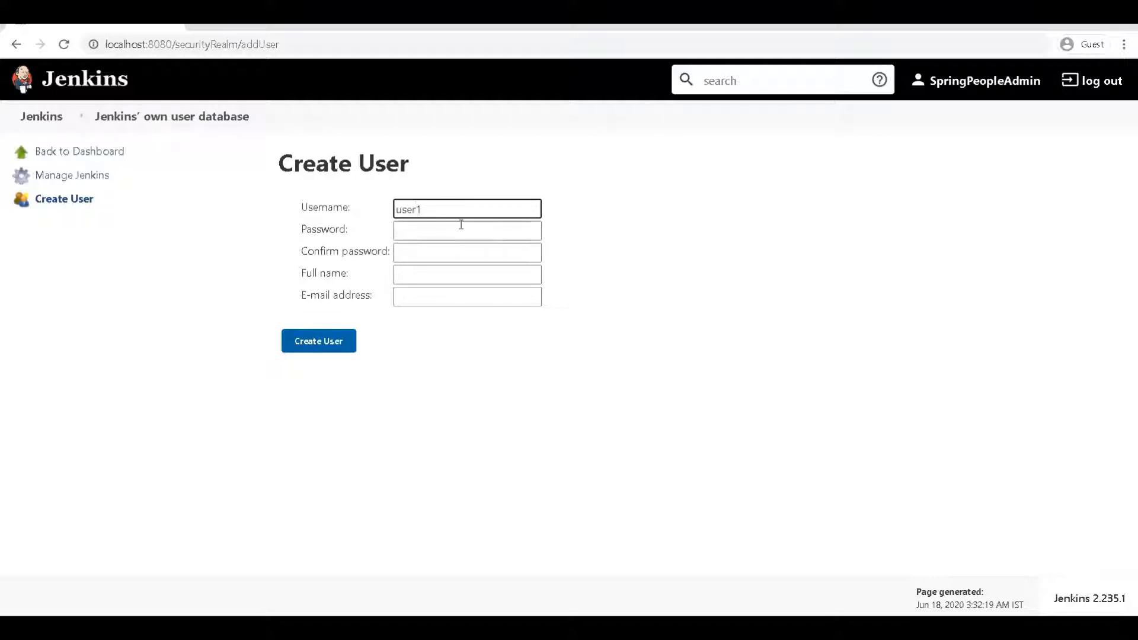
pyautogui.hotkey('ctrl', 'a')
pyautogui.click(440, 229)
pyautogui.write('user1')
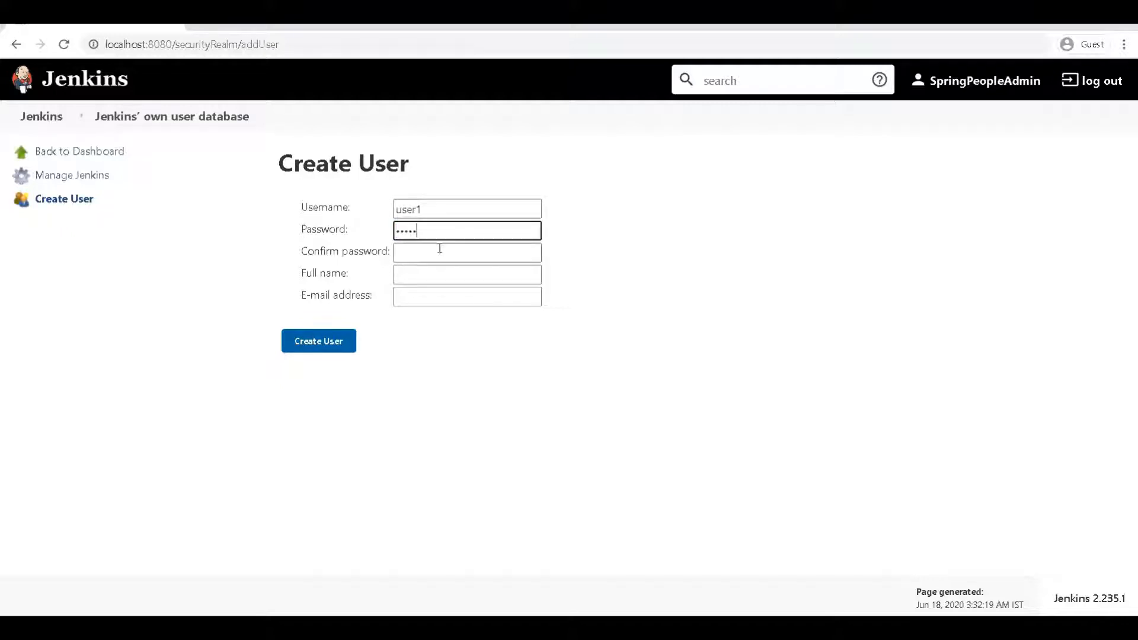
pyautogui.click(439, 249)
pyautogui.write('user1')
pyautogui.click(440, 275)
pyautogui.write('user1')
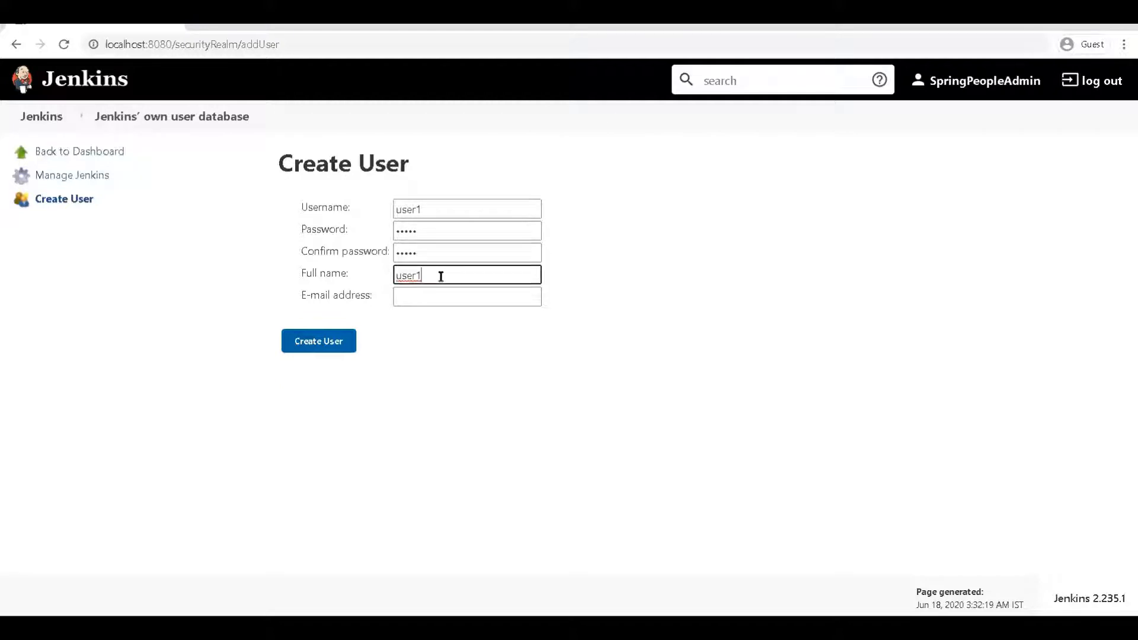
pyautogui.click(440, 298)
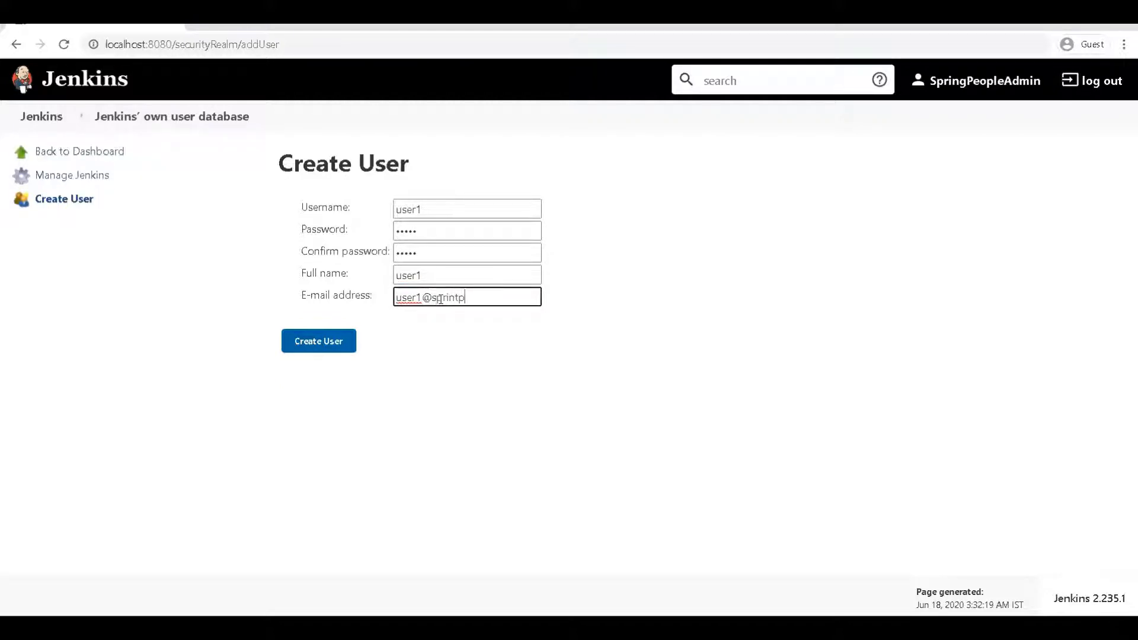
pyautogui.click(313, 341)
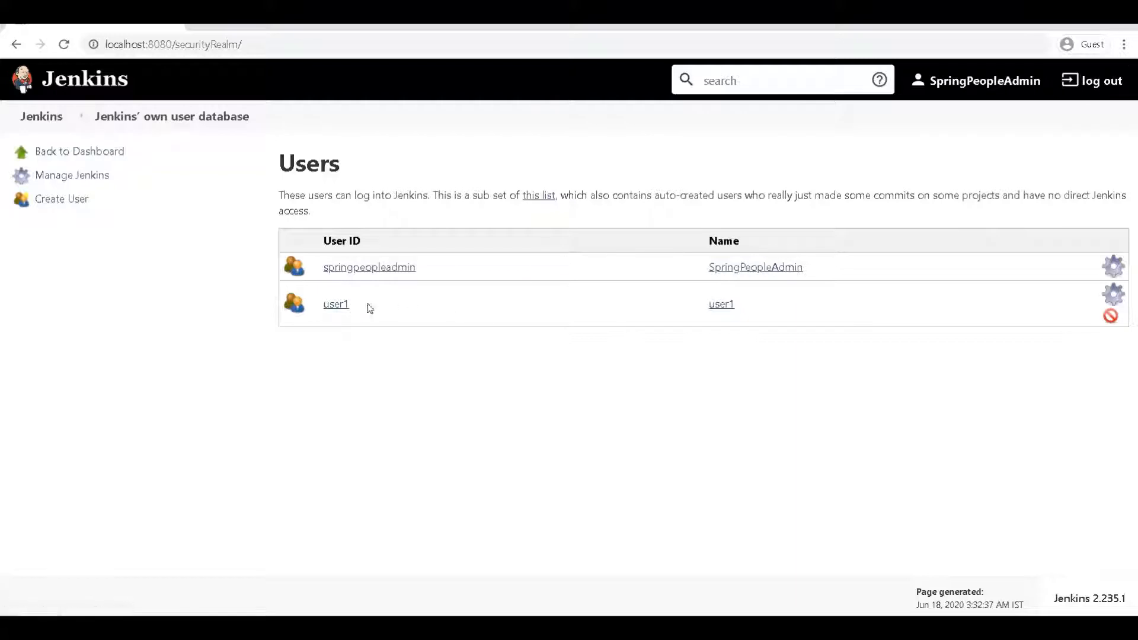
# Step: Log out of the admin account and sign in as user1 with 'keep me signed in' checked
pyautogui.moveTo(353, 305); pyautogui.dragTo(322, 304)
pyautogui.hotkey('ctrl', 'c')
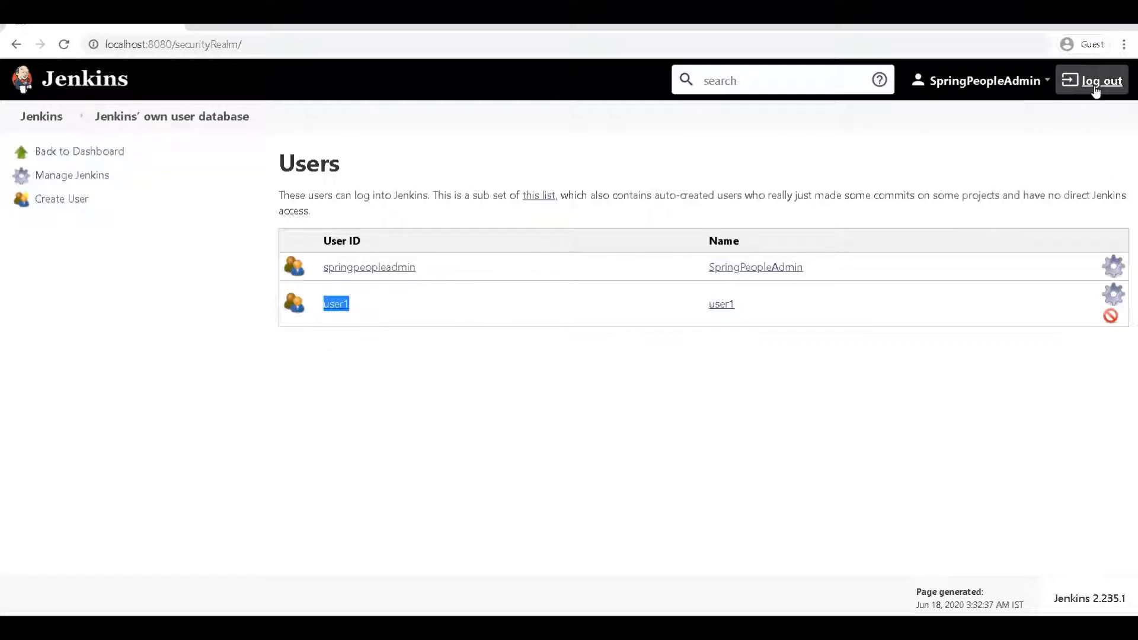
pyautogui.click(1097, 83)
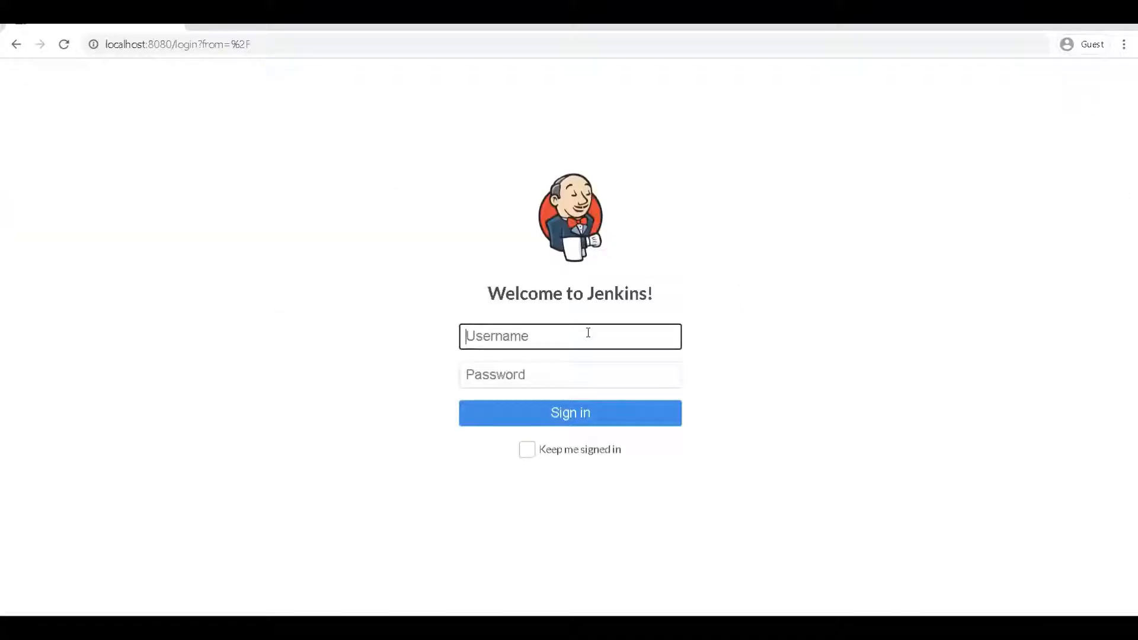
pyautogui.hotkey('ctrl', 'v')
pyautogui.click(568, 363)
pyautogui.hotkey('ctrl', 'v')
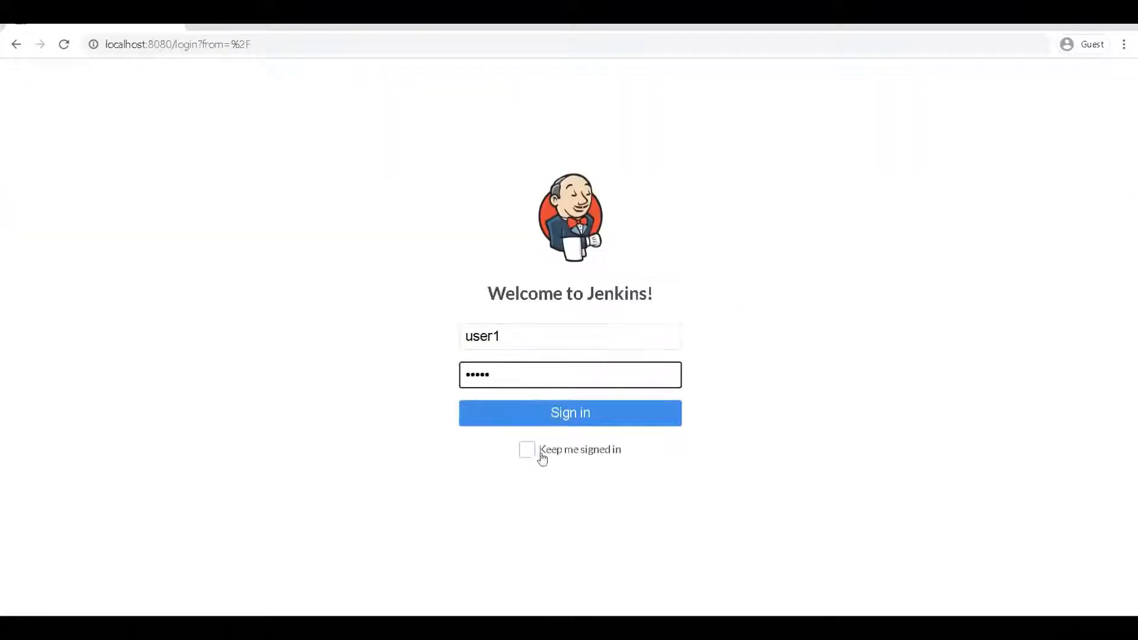
pyautogui.click(530, 452)
pyautogui.click(562, 412)
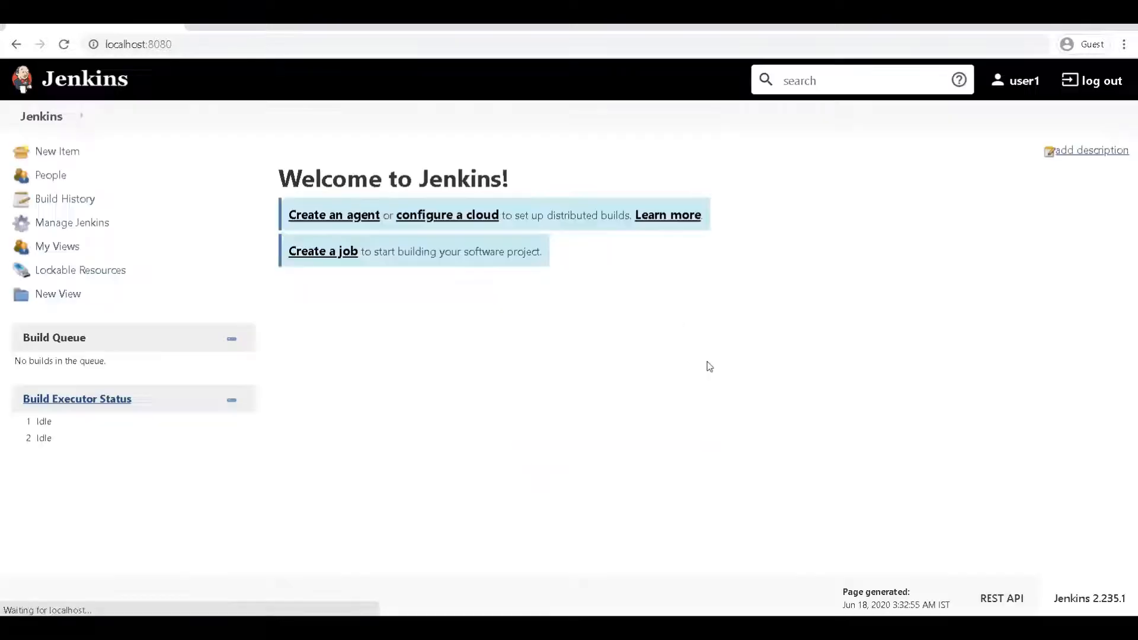
# Step: Look over the Manage Jenkins page as user1, then return to the dashboard
pyautogui.click(74, 223)
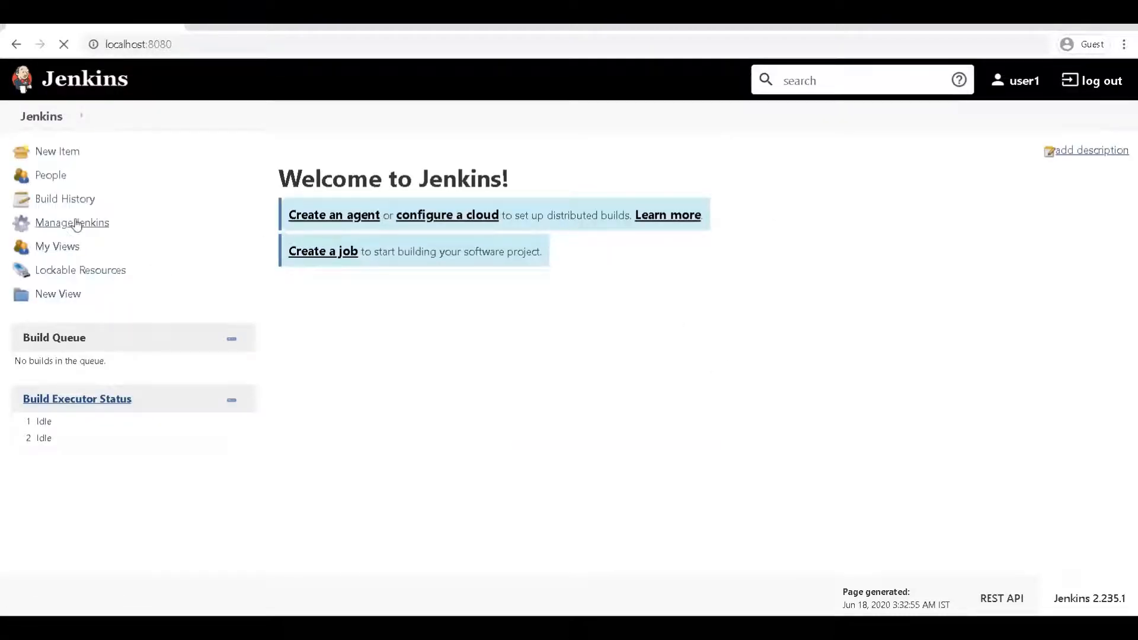
pyautogui.scroll(-8, 385, 329)
pyautogui.scroll(8, 386, 329)
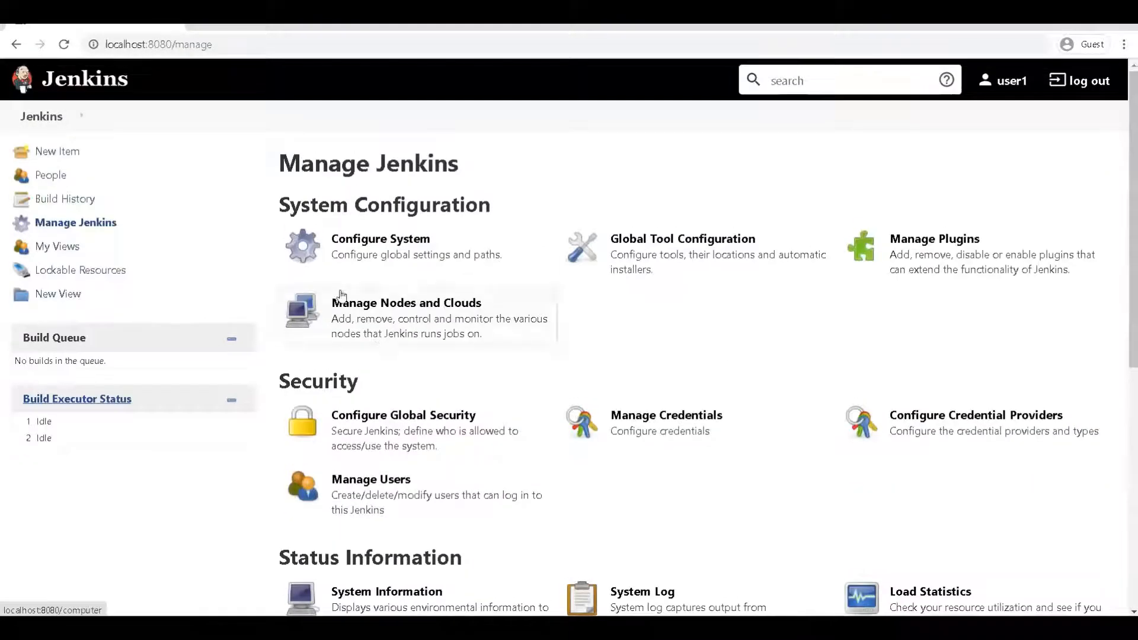
pyautogui.click(52, 88)
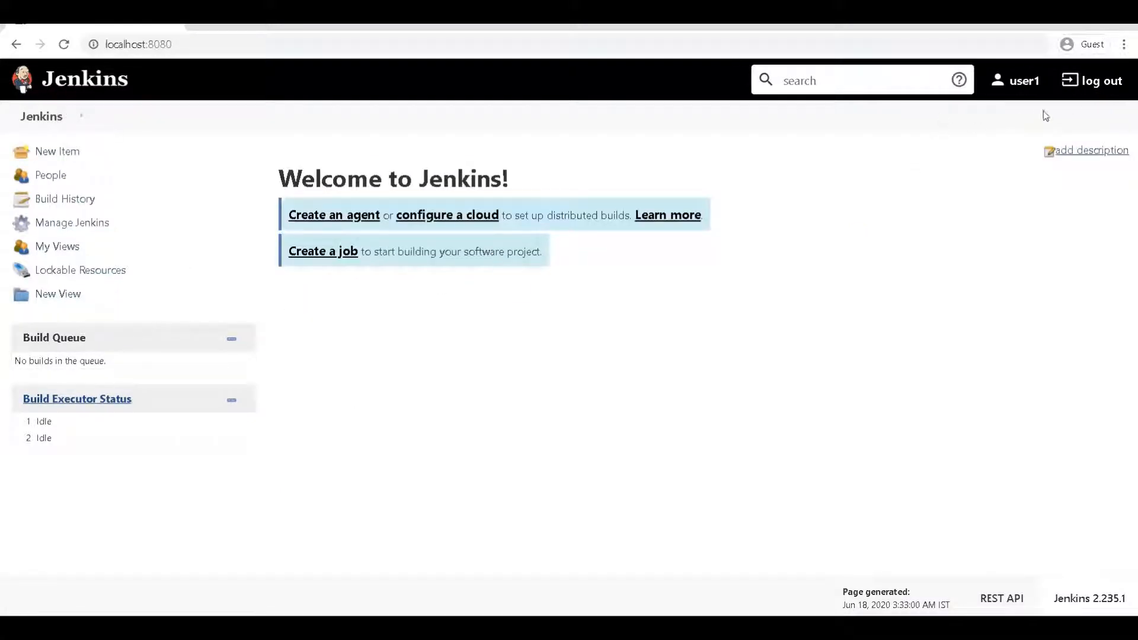
# Step: Sign out of user1 and copy the admin username from the Notepad notes
pyautogui.click(1091, 81)
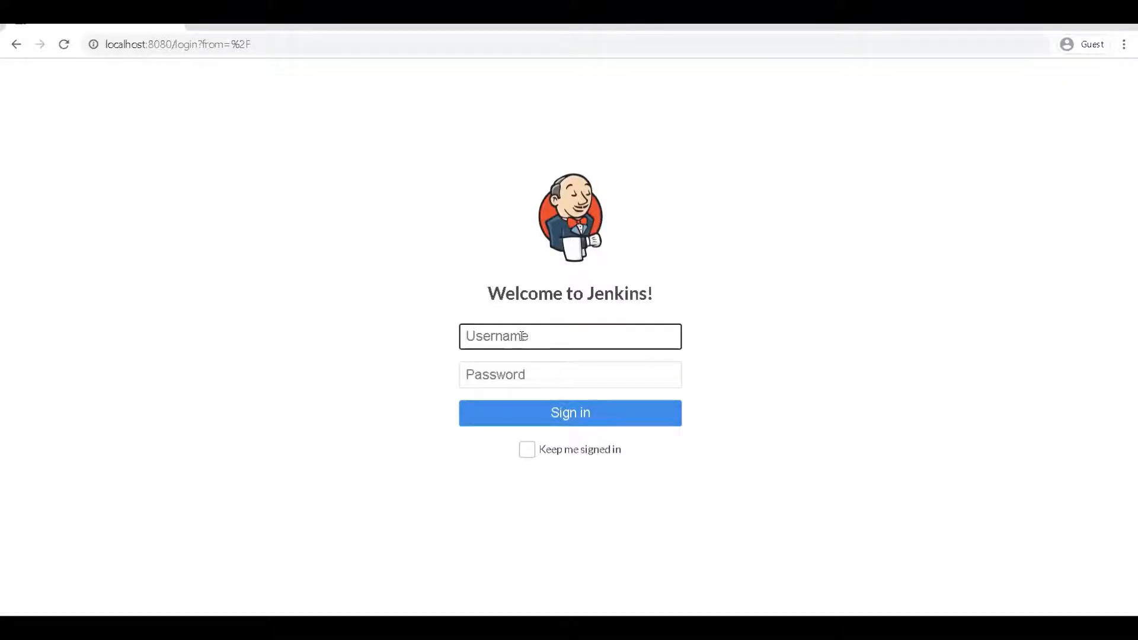
pyautogui.write('Spring')
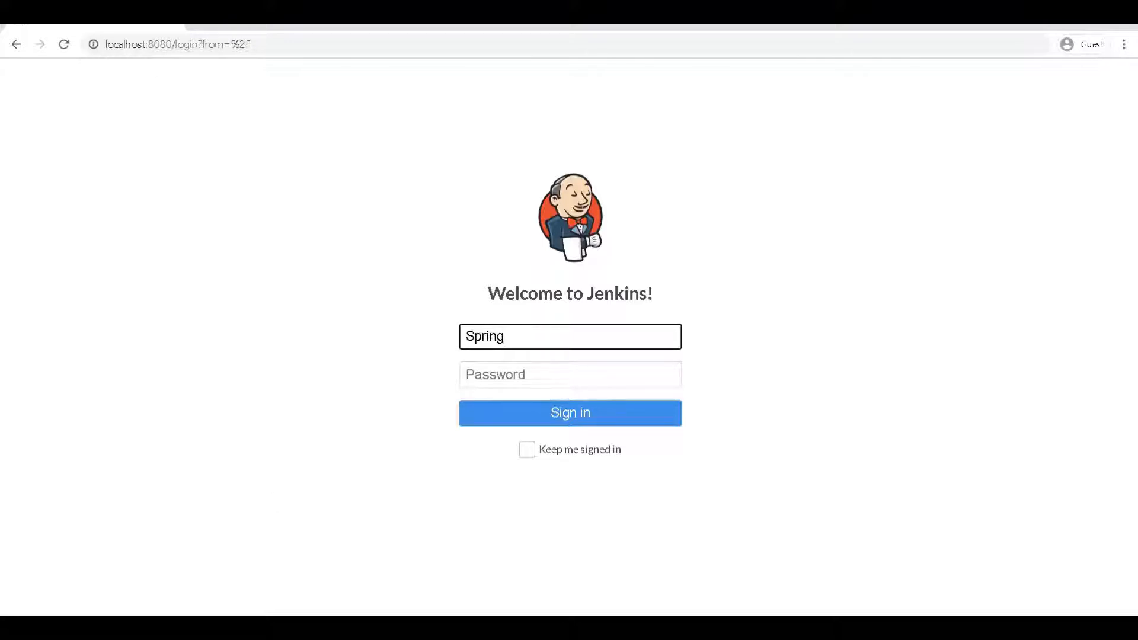
pyautogui.click(680, 628)
pyautogui.click(736, 573)
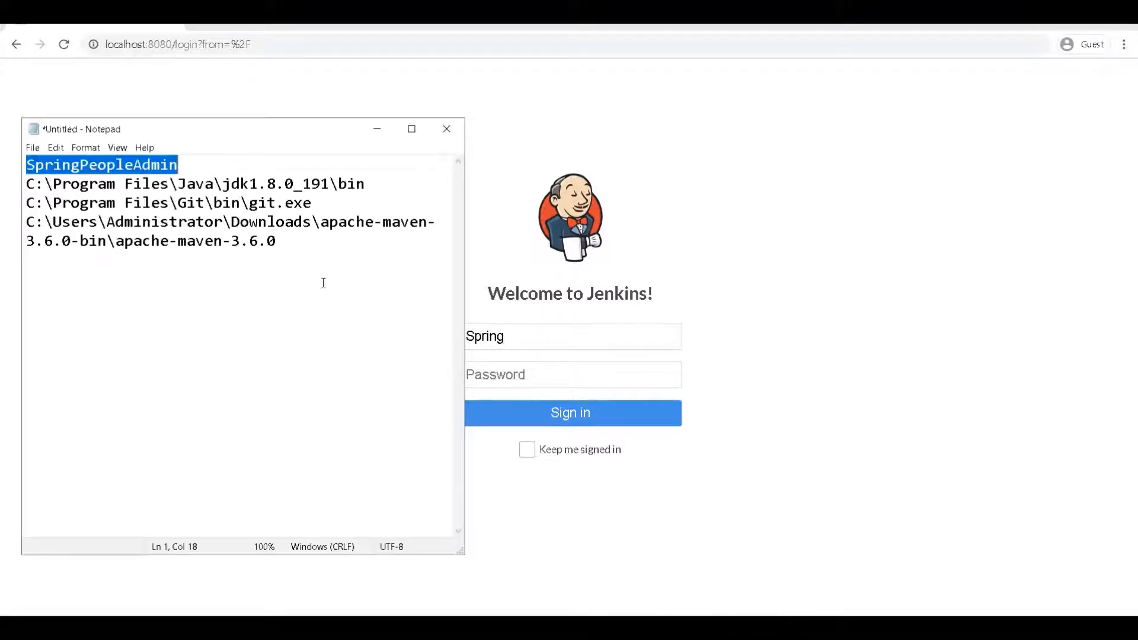
pyautogui.rightClick(85, 166)
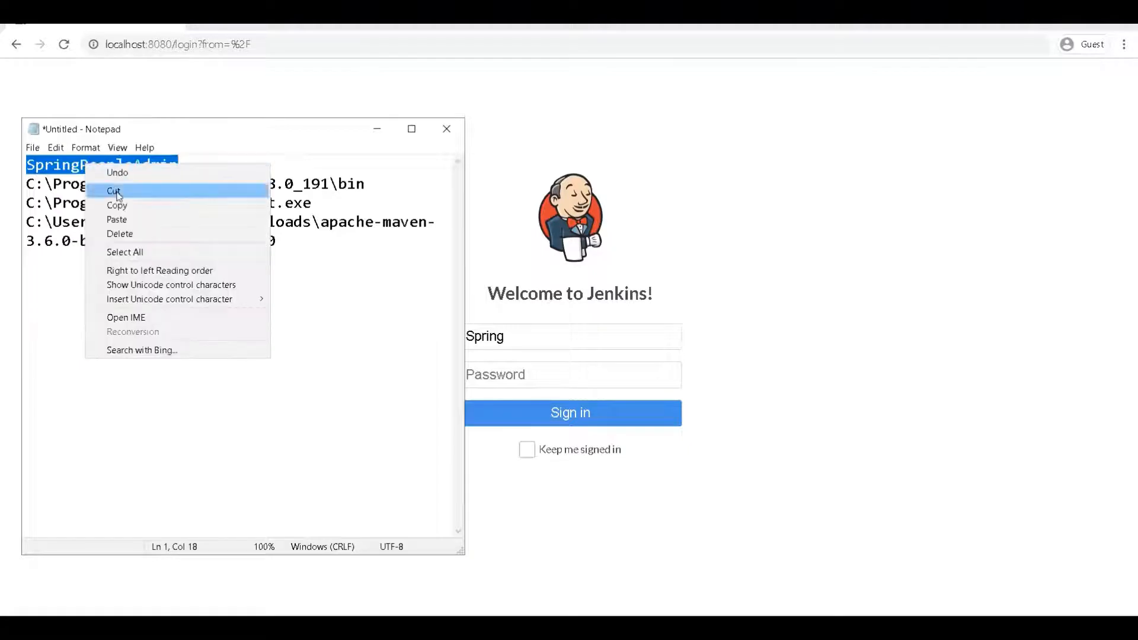
pyautogui.click(118, 203)
# Step: Sign back in as the administrator using the pasted admin username and password
pyautogui.click(734, 176)
pyautogui.doubleClick(571, 330)
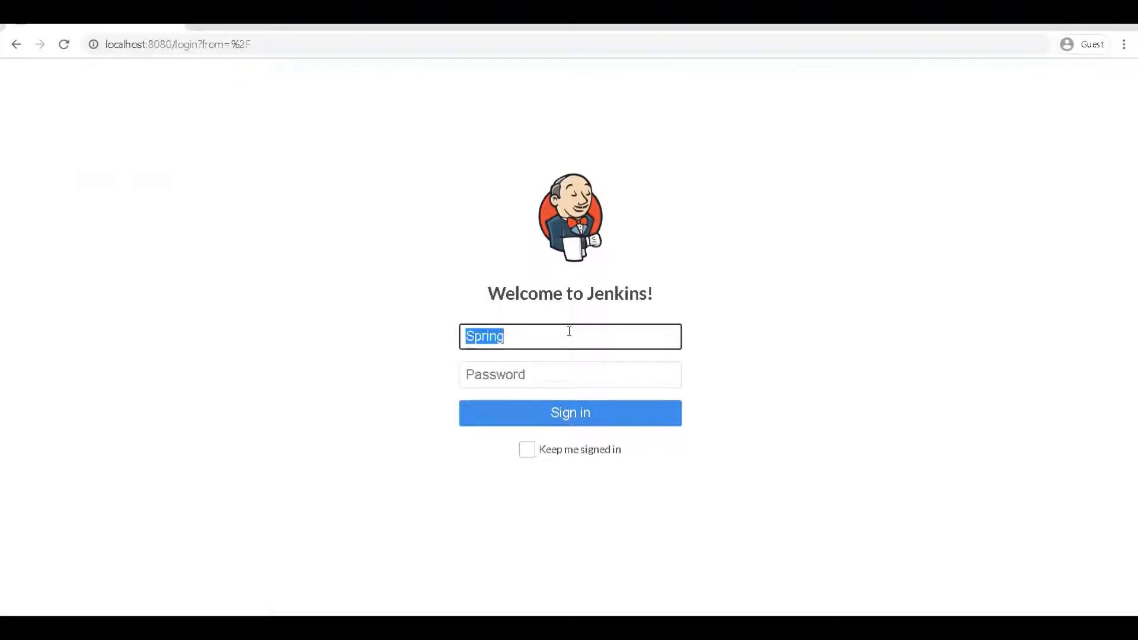
pyautogui.hotkey('ctrl', 'v')
pyautogui.click(545, 374)
pyautogui.hotkey('ctrl', 'v')
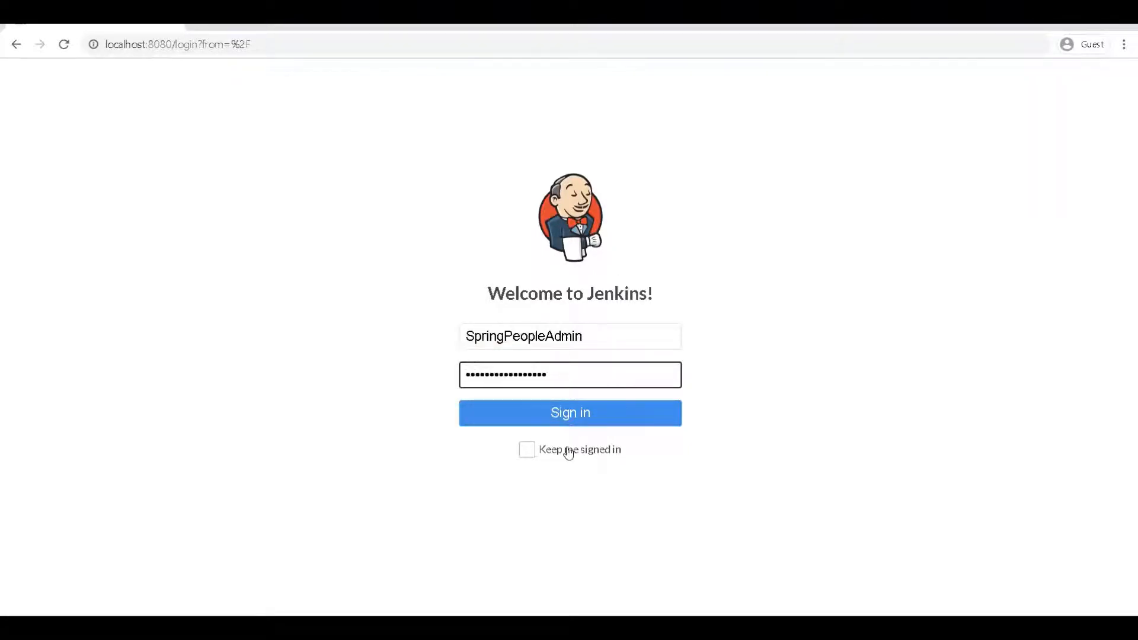
pyautogui.moveTo(565, 449); pyautogui.dragTo(577, 414)
pyautogui.click(577, 414)
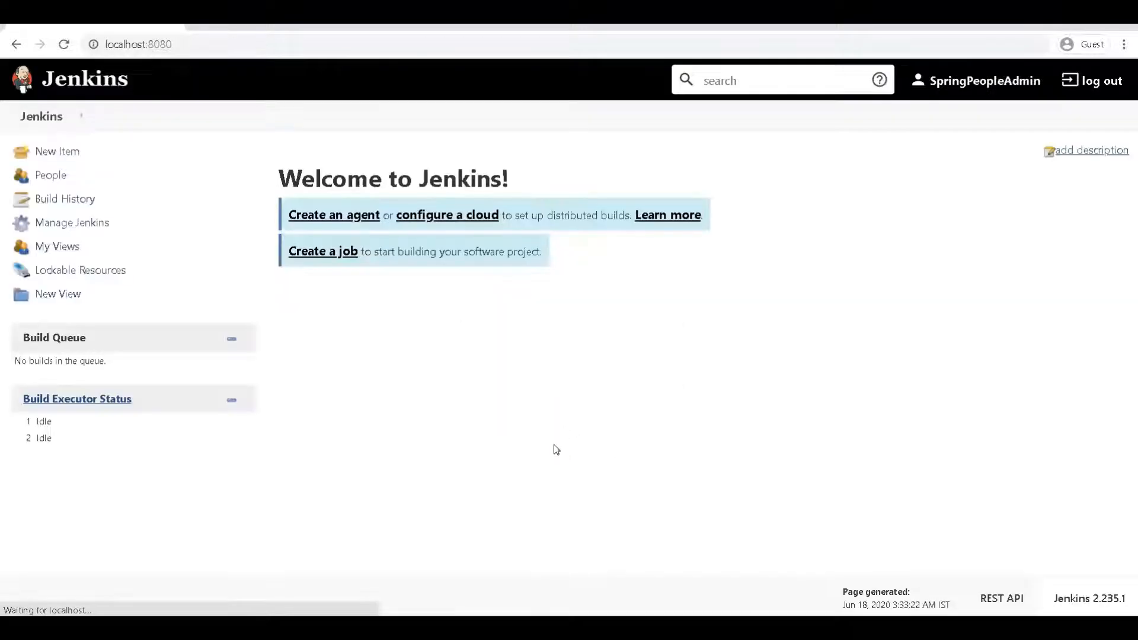
# Step: Open Manage Users from Manage Jenkins to reach the Users list
pyautogui.click(67, 225)
pyautogui.scroll(-1, 455, 411)
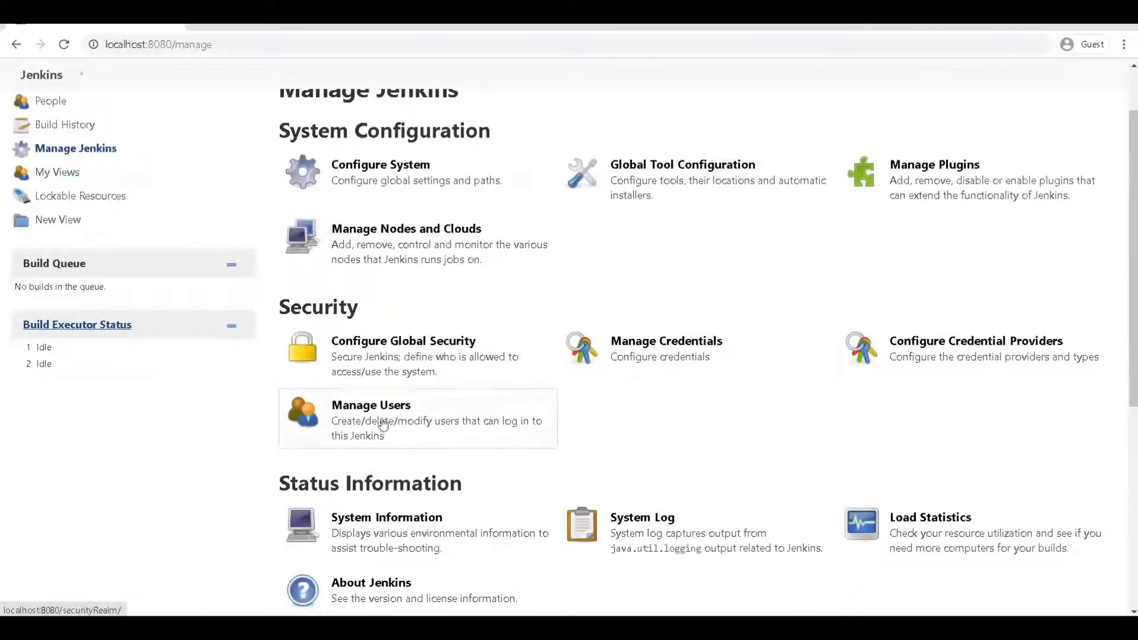
pyautogui.click(382, 422)
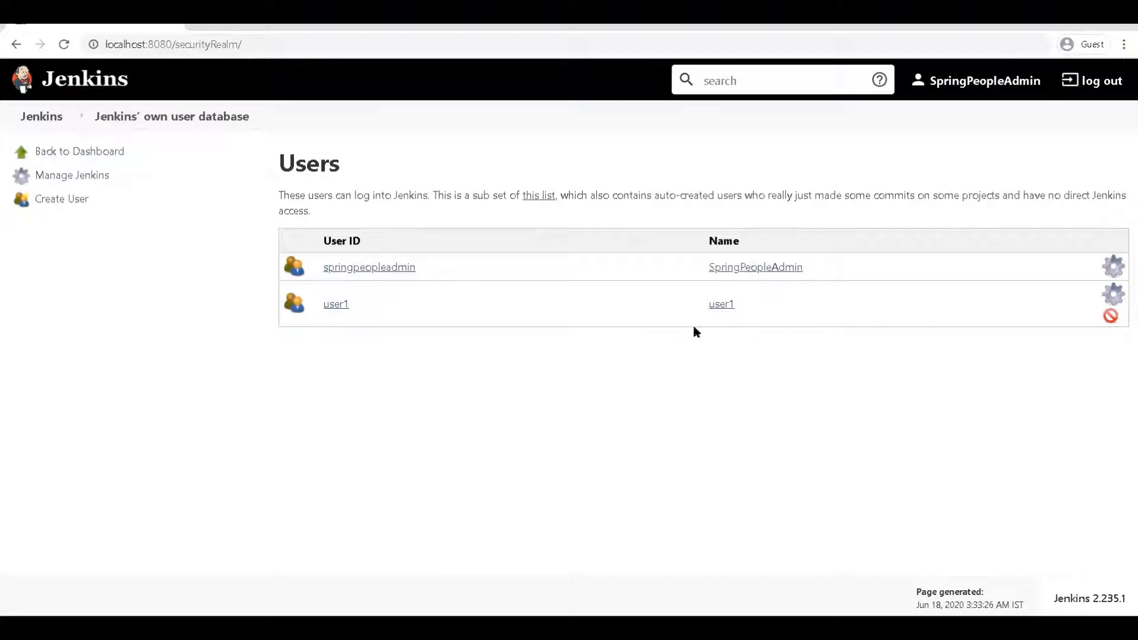
pyautogui.click(329, 306)
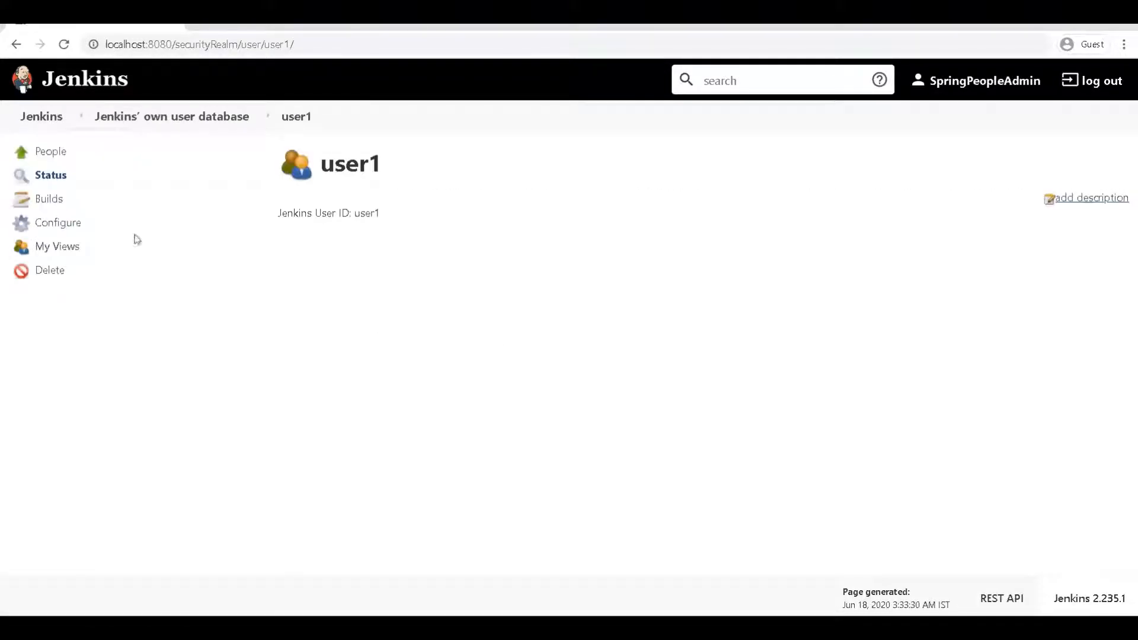
pyautogui.click(60, 202)
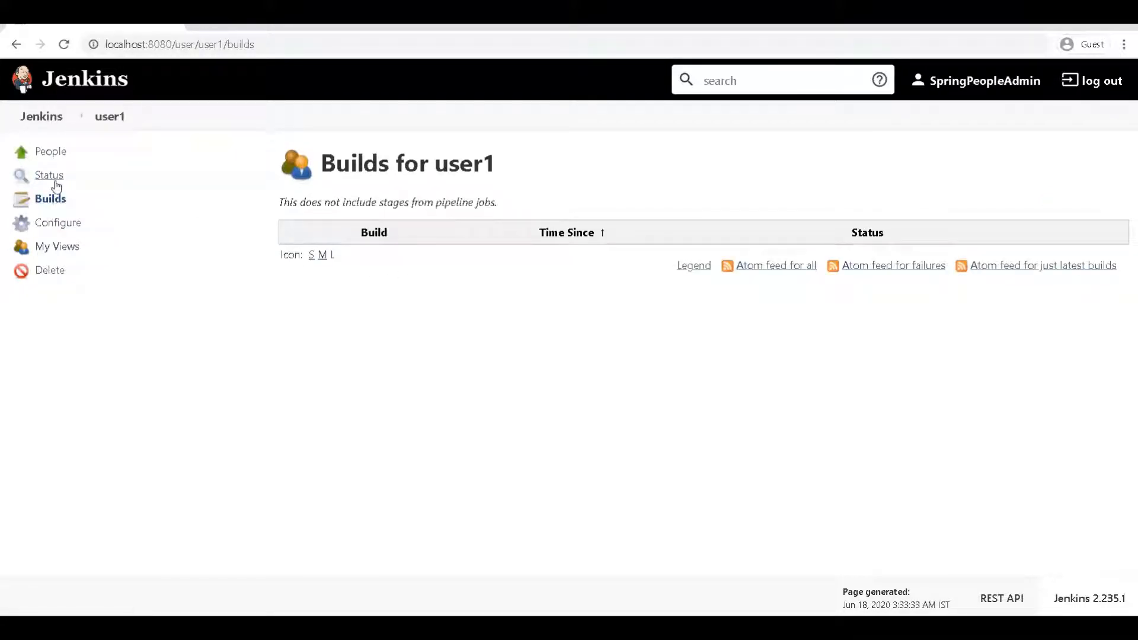
pyautogui.click(53, 179)
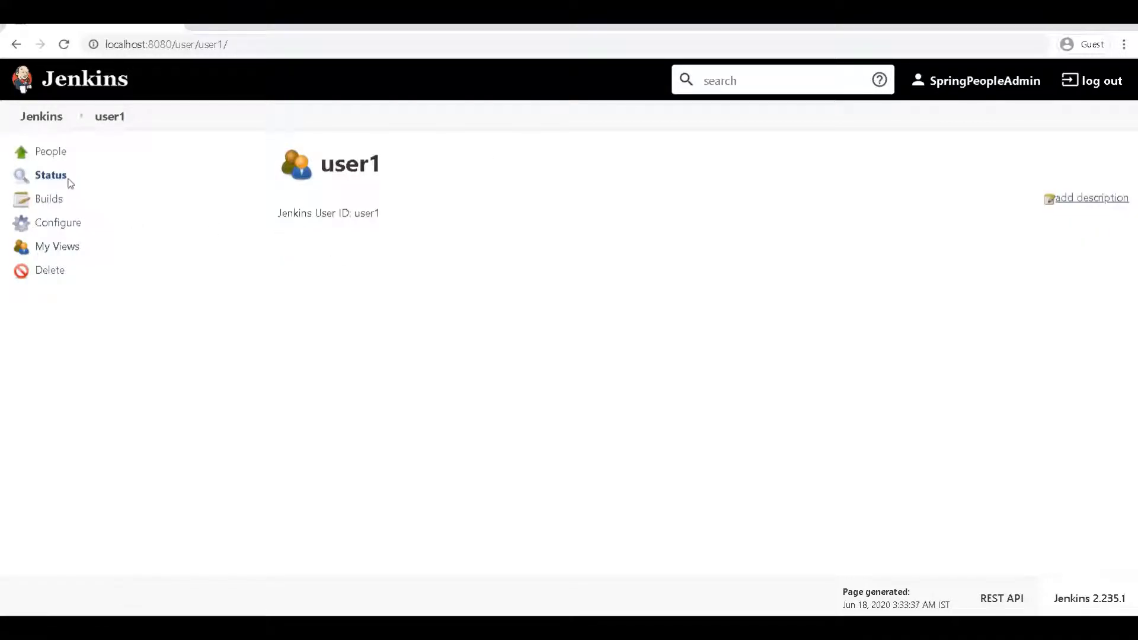
pyautogui.click(58, 155)
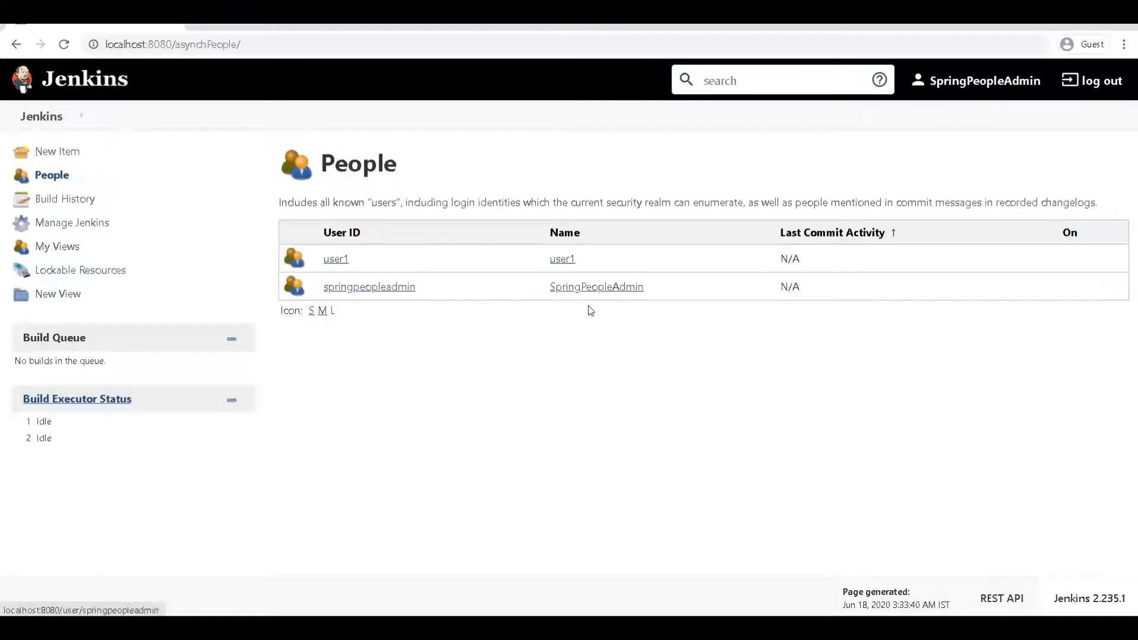
pyautogui.click(336, 259)
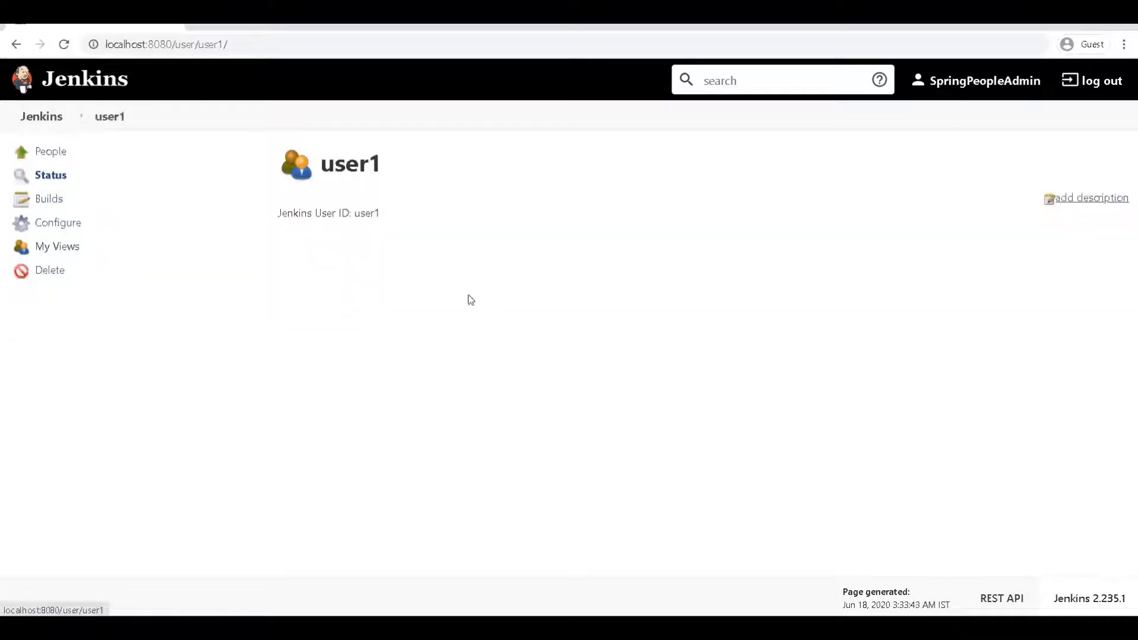
# Step: Open user1's Configure page and inspect the e-mail, description and API token fields
pyautogui.click(56, 222)
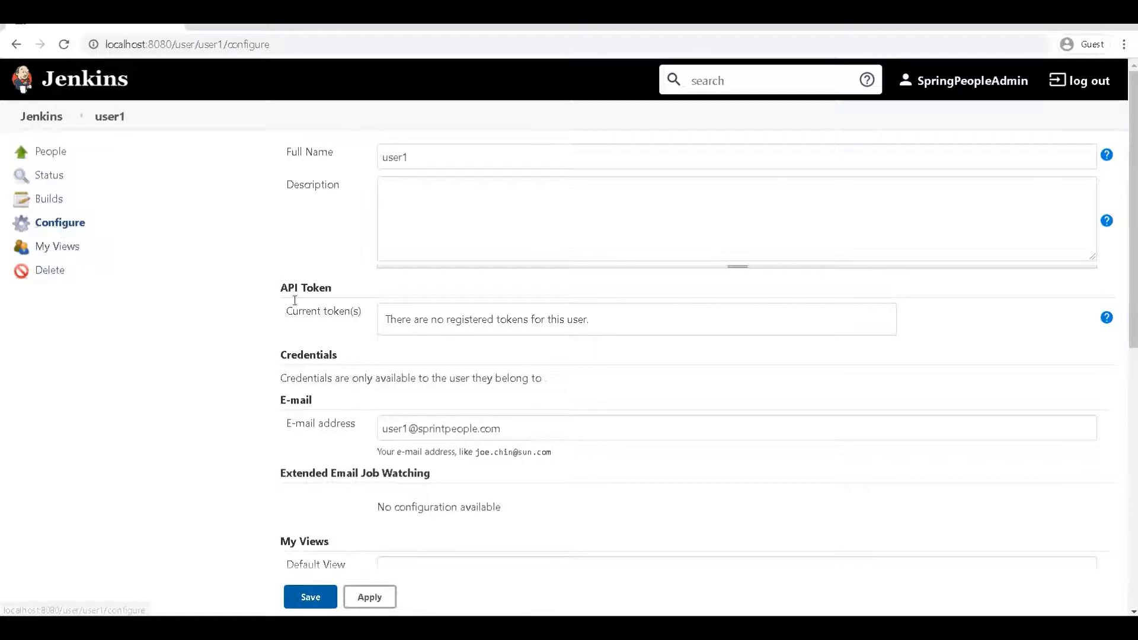
pyautogui.click(523, 428)
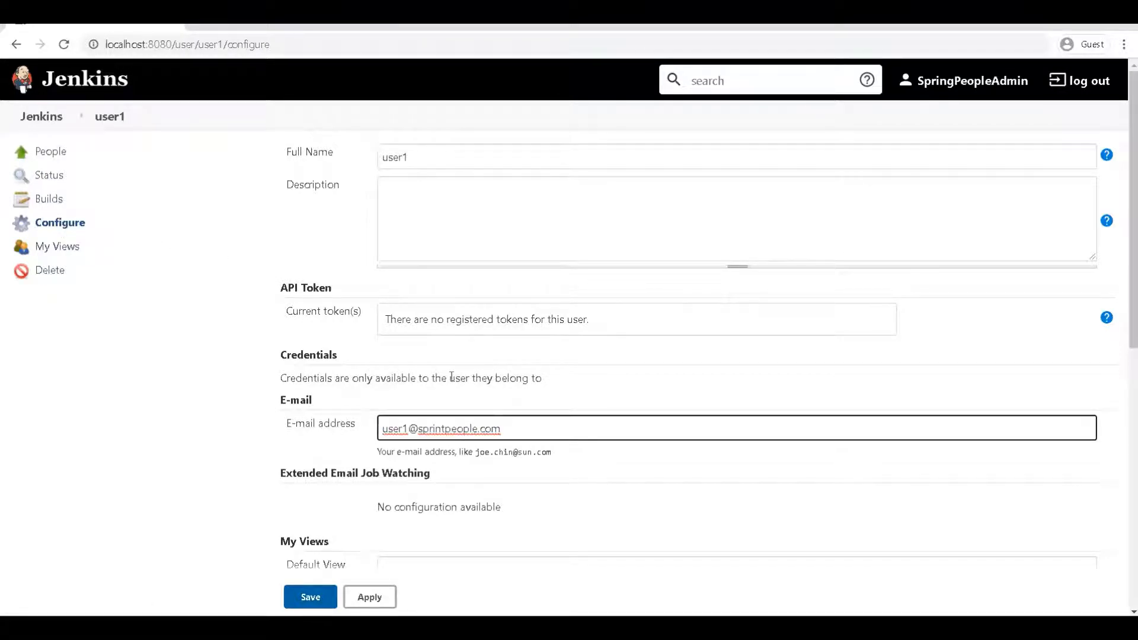
pyautogui.click(444, 218)
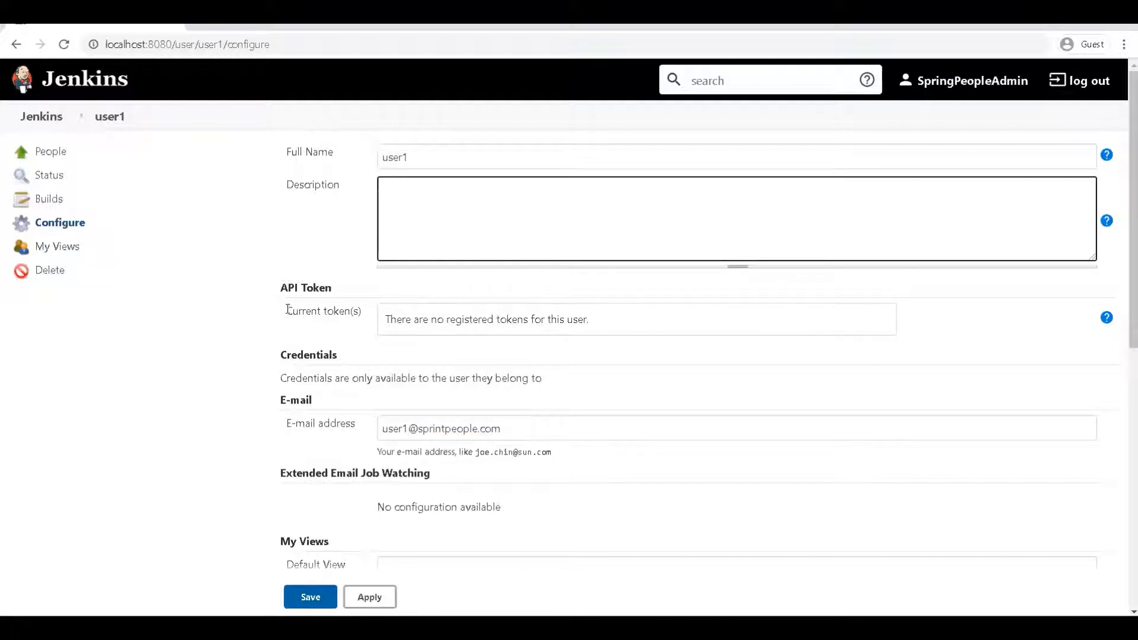
pyautogui.click(275, 290)
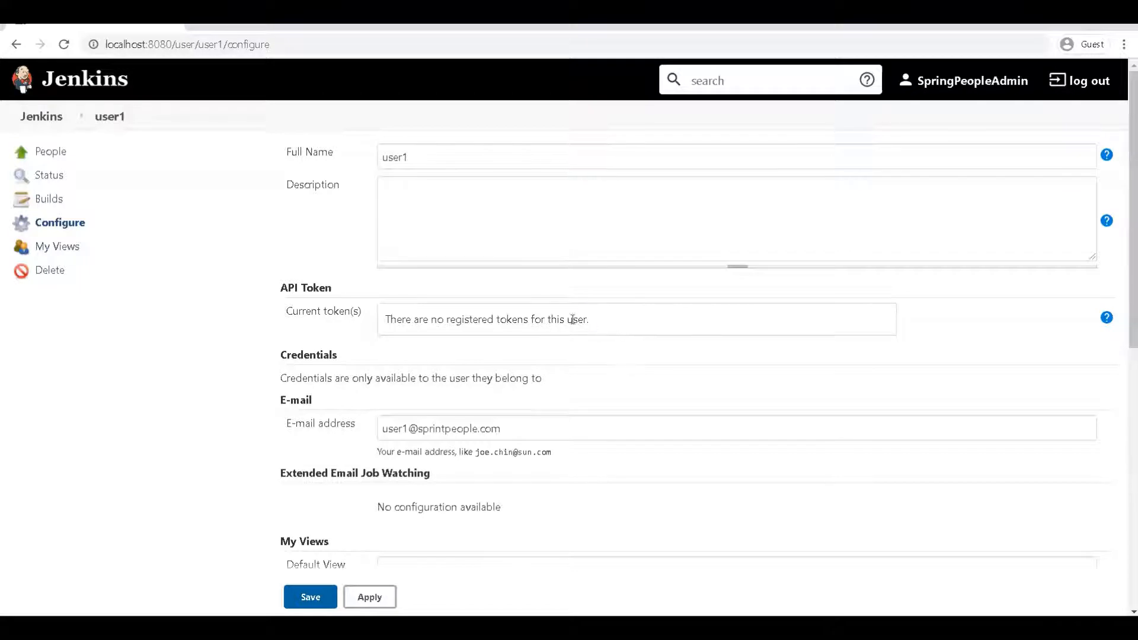
pyautogui.moveTo(588, 320); pyautogui.dragTo(370, 318)
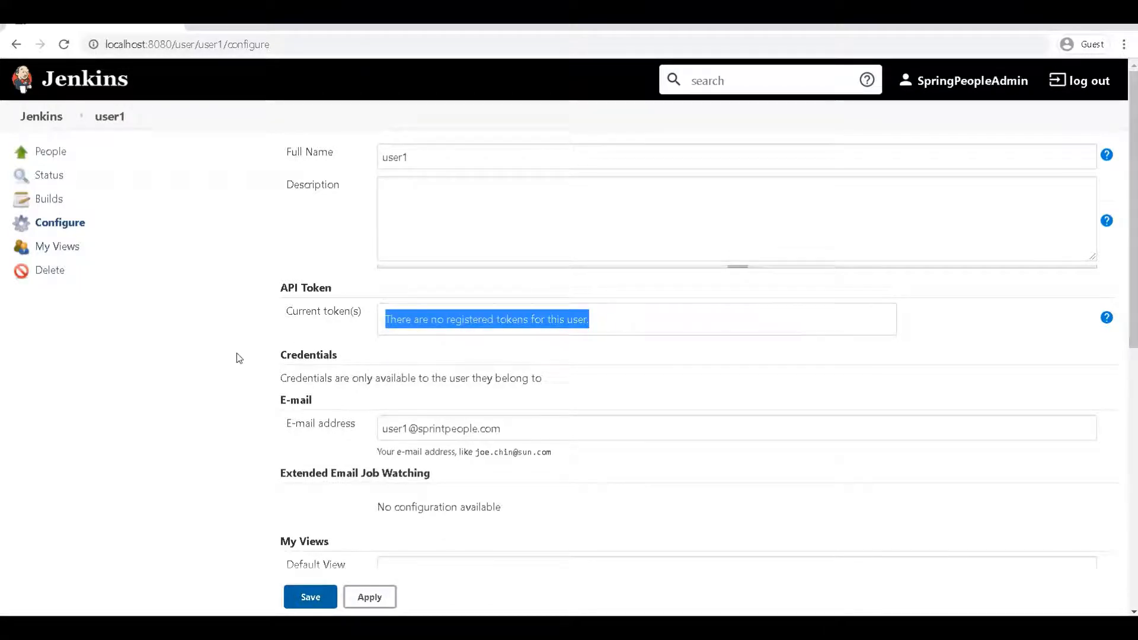
# Step: Scroll through user1's settings, checking the masked password and SSH public keys box
pyautogui.scroll(-1, 239, 358)
pyautogui.scroll(-5, 231, 344)
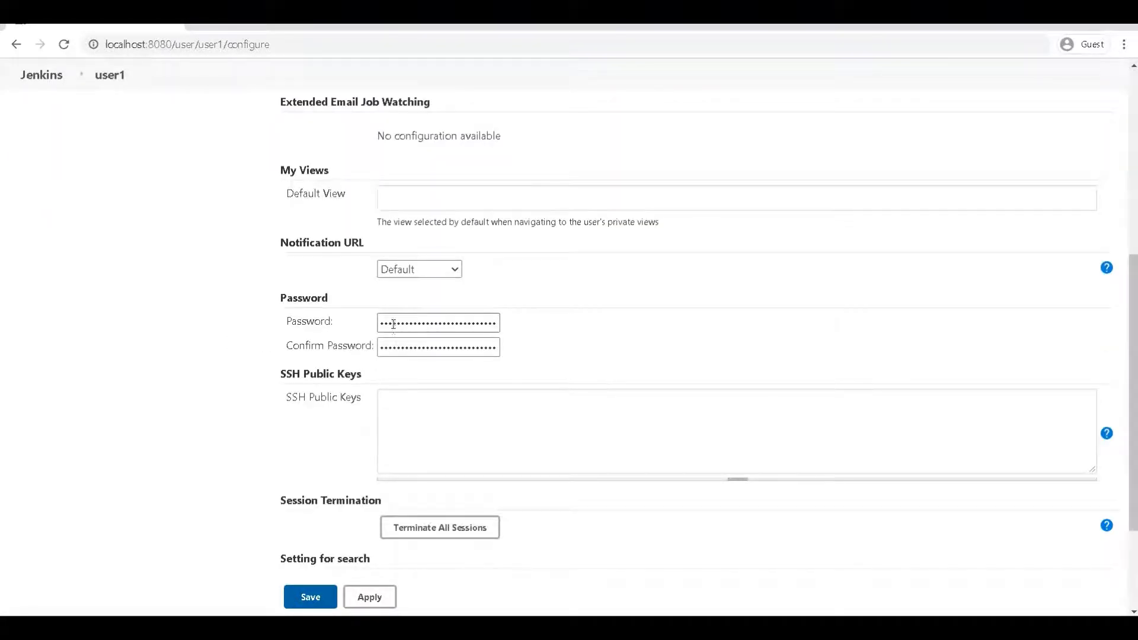
pyautogui.doubleClick(393, 324)
pyautogui.scroll(-2, 288, 373)
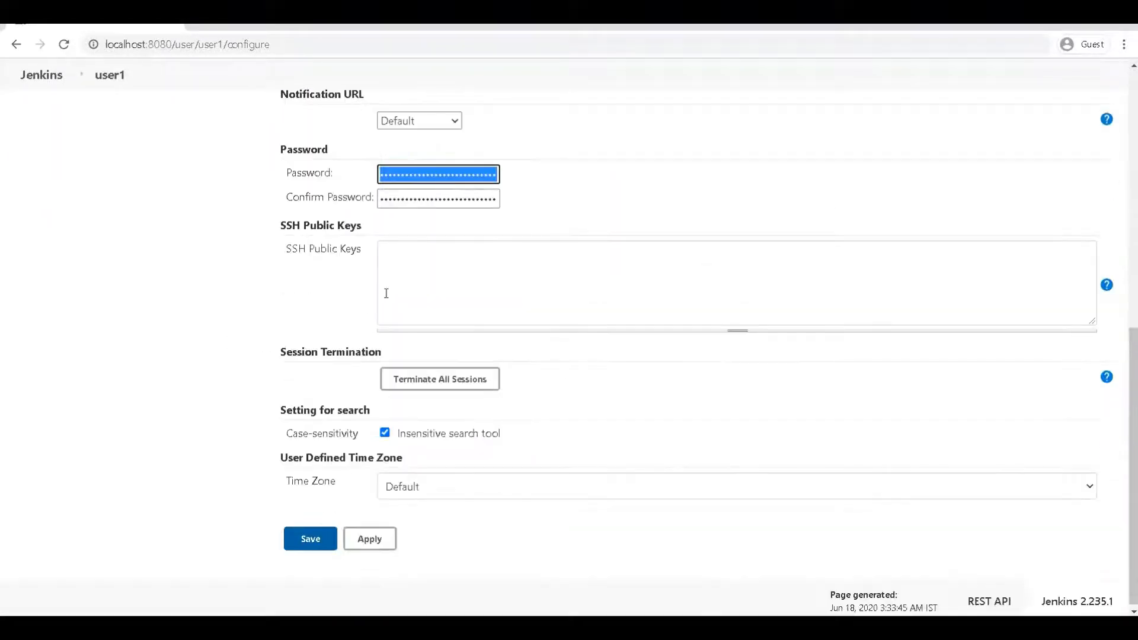
pyautogui.click(427, 260)
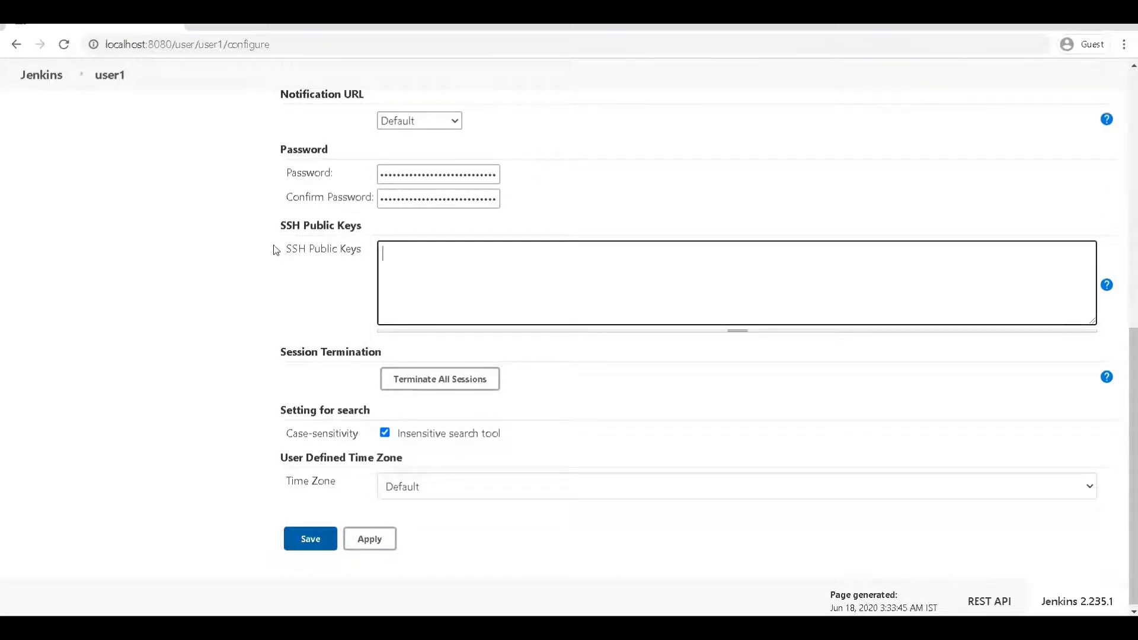
pyautogui.scroll(-1, 379, 310)
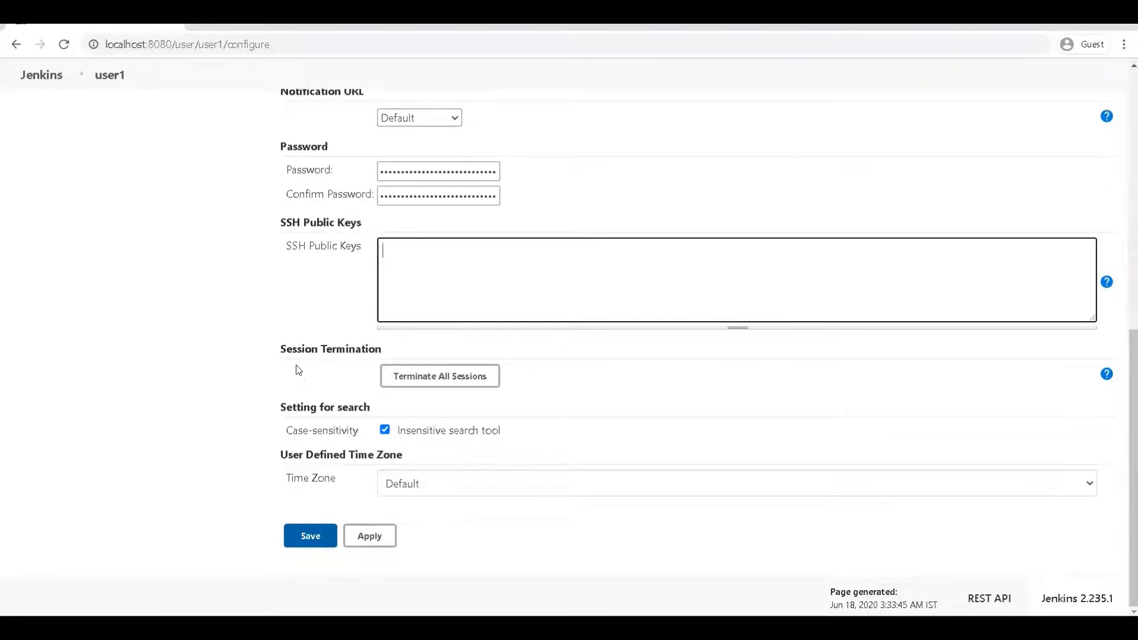
pyautogui.scroll(10, 299, 370)
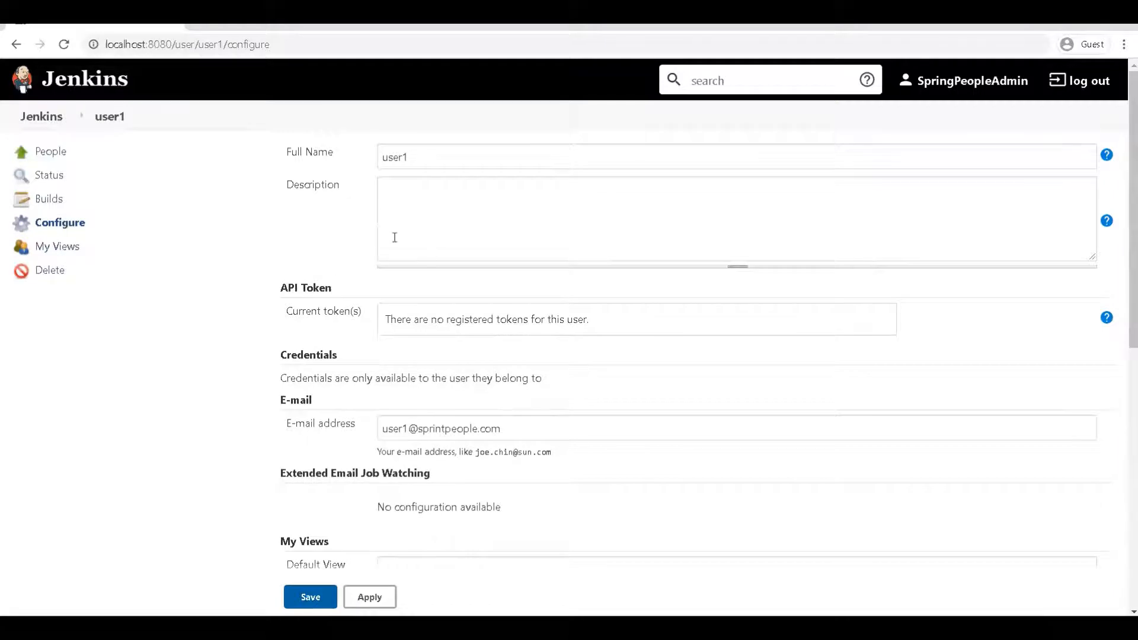
pyautogui.scroll(-10, 347, 284)
pyautogui.scroll(10, 355, 320)
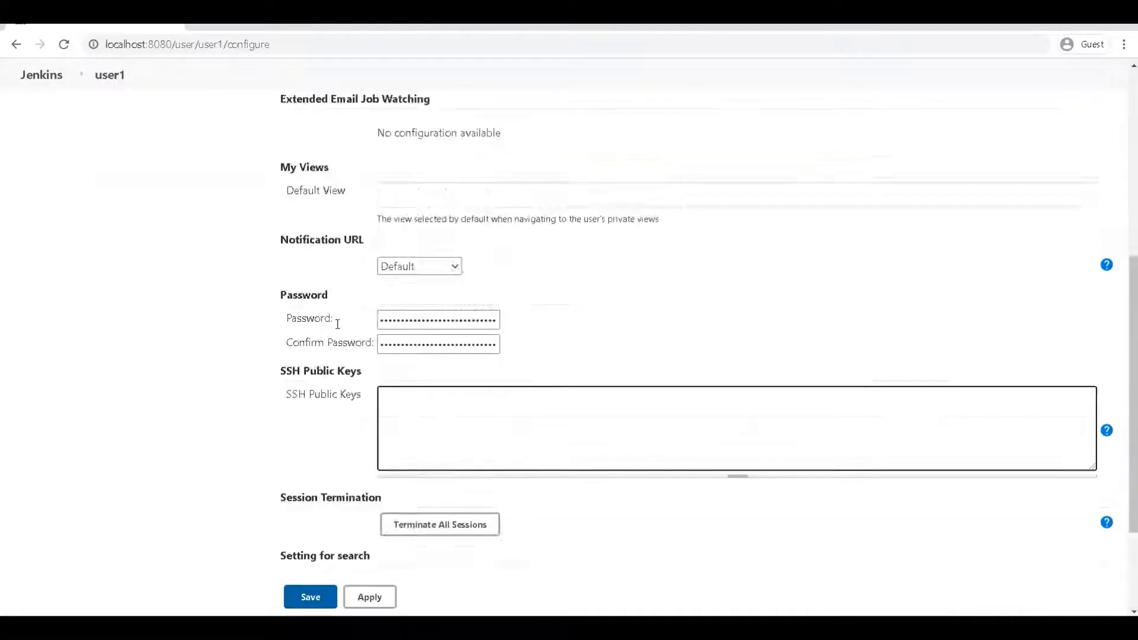
# Step: Return to Manage Users via Manage Jenkins and delete user1's row, confirming with Yes
pyautogui.click(56, 118)
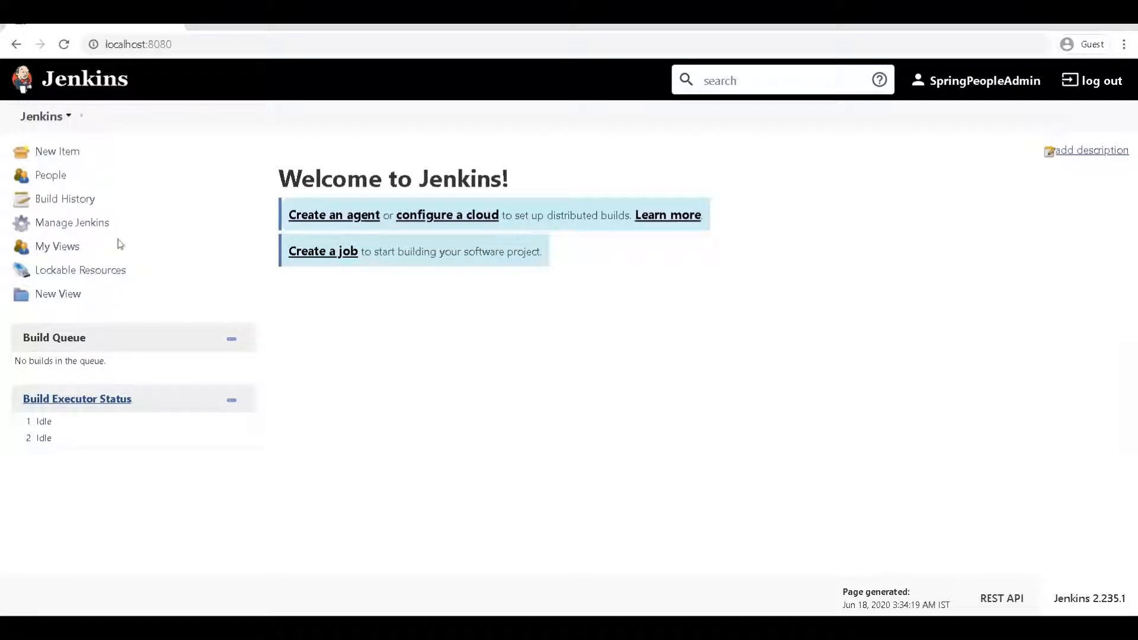
pyautogui.click(74, 223)
pyautogui.scroll(-1, 376, 399)
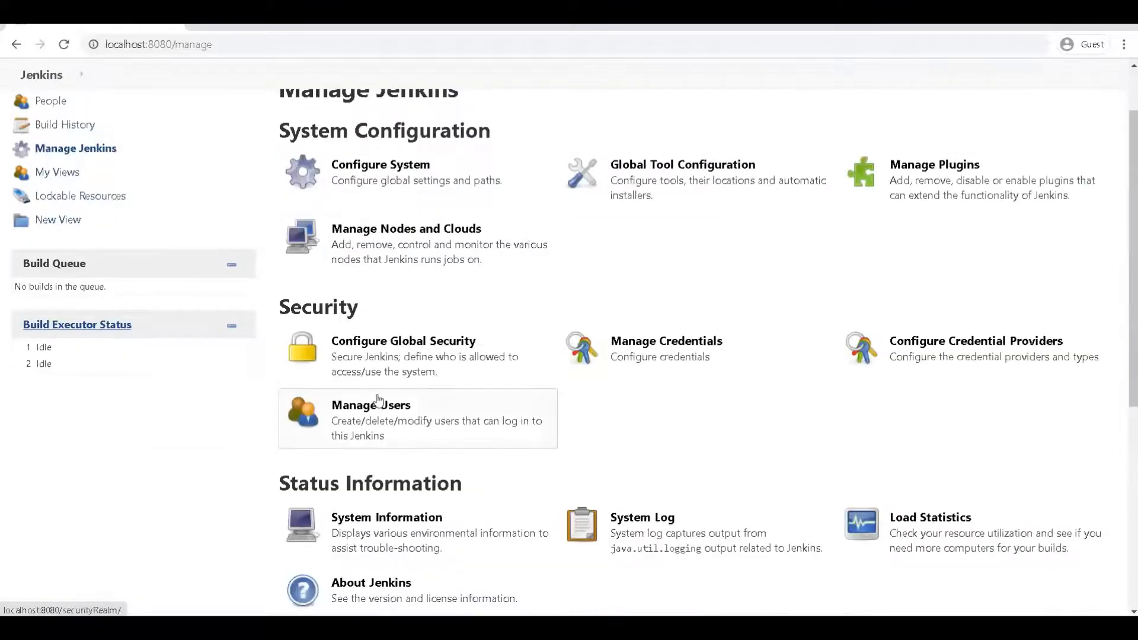
pyautogui.click(382, 407)
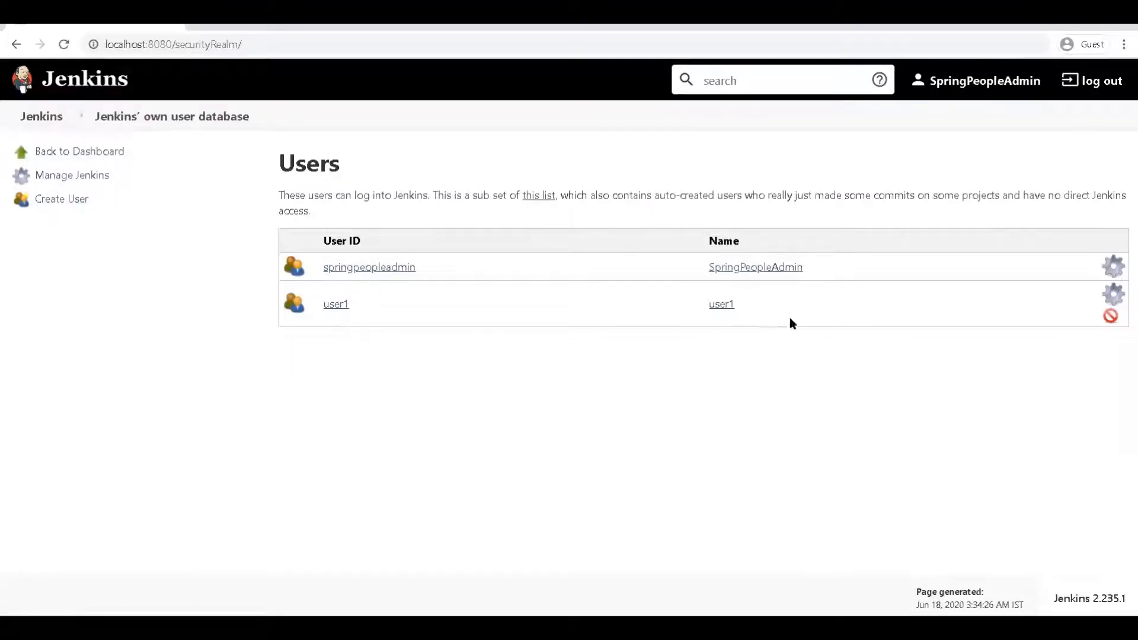
pyautogui.click(1111, 317)
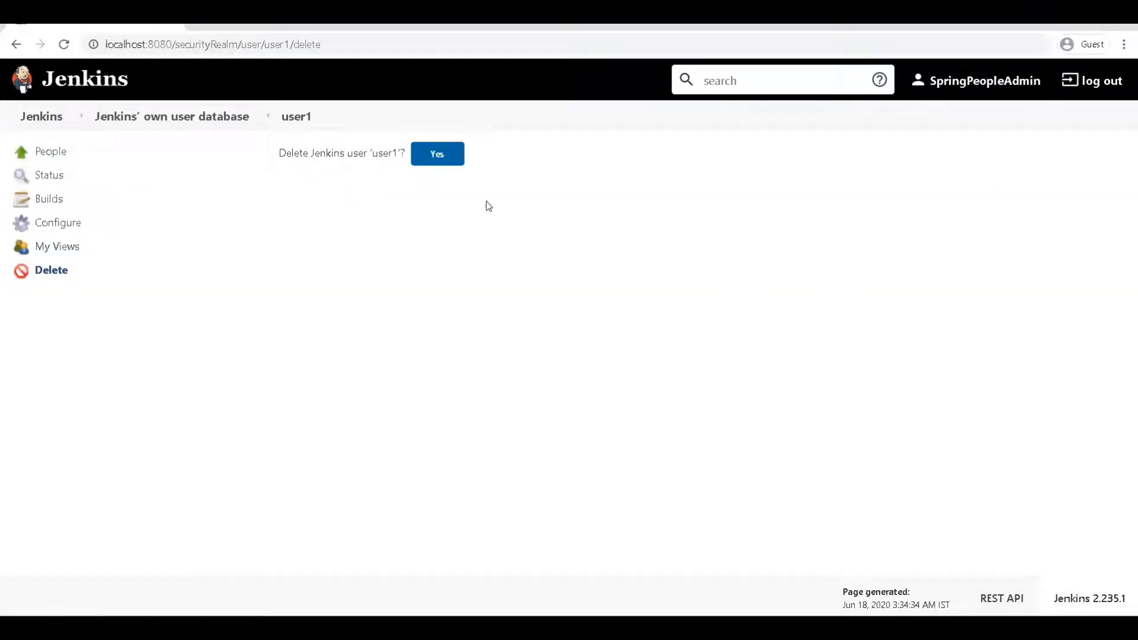
pyautogui.click(442, 155)
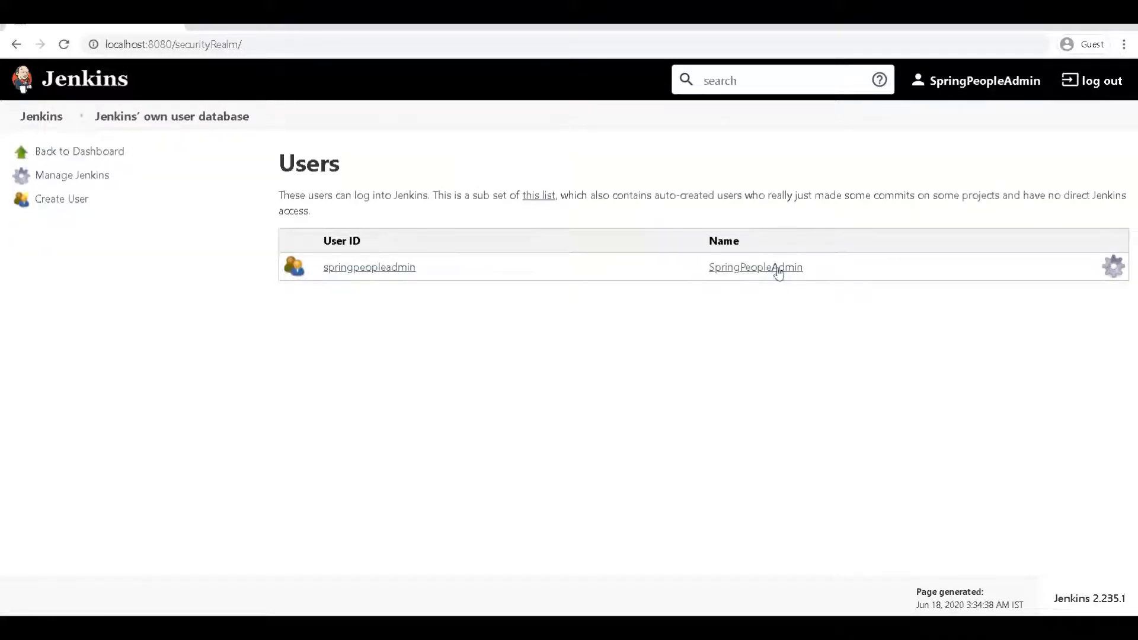
# Step: Log out and attempt a sign-in as user1 with a password, which is rejected
pyautogui.click(1093, 81)
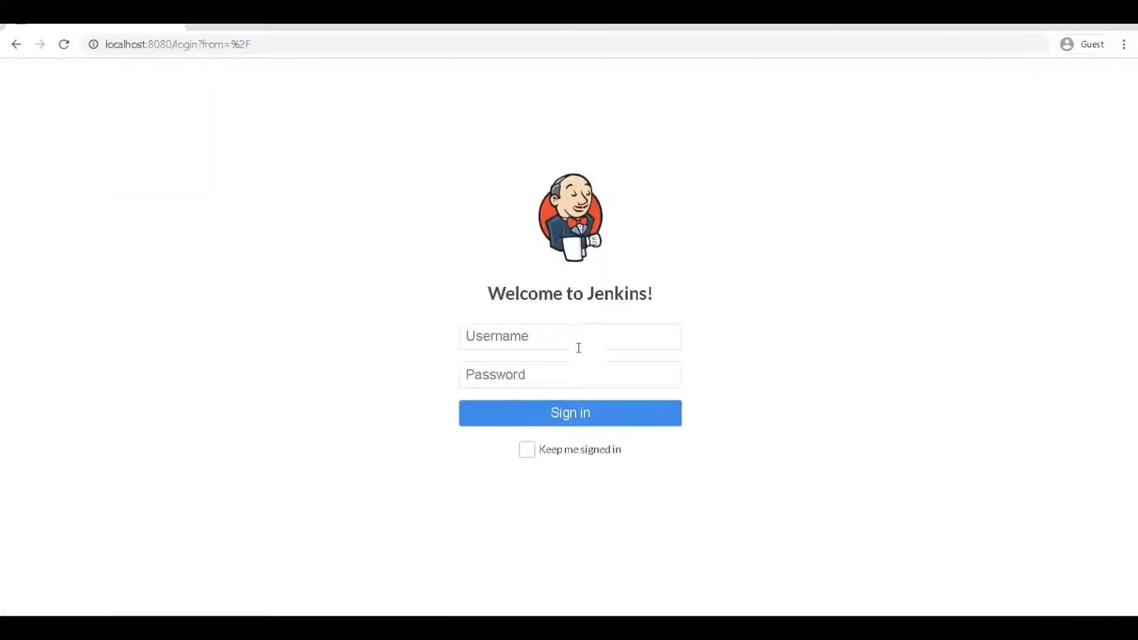
pyautogui.click(575, 343)
pyautogui.write('user1')
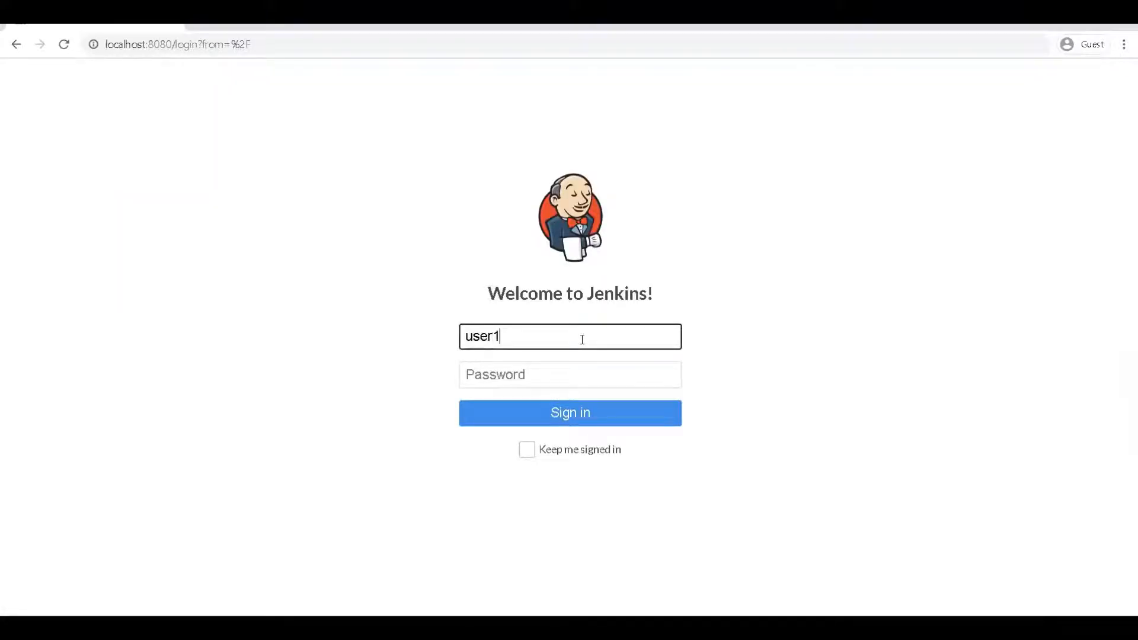
pyautogui.hotkey('ctrl', 'a')
pyautogui.click(557, 375)
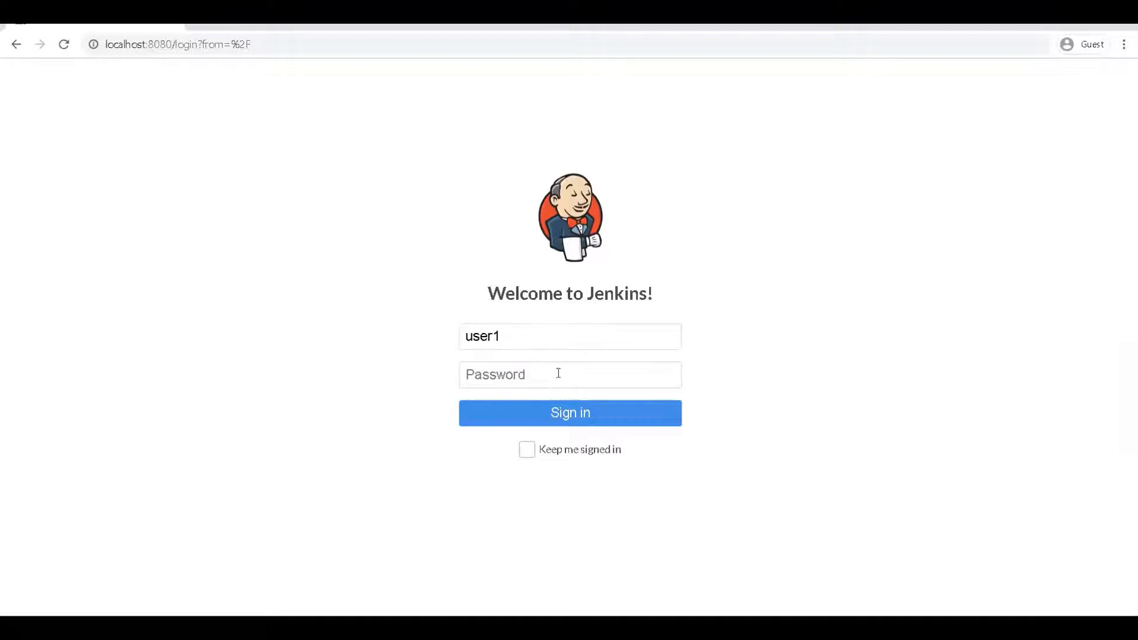
pyautogui.write('12345')
pyautogui.click(527, 450)
pyautogui.click(569, 413)
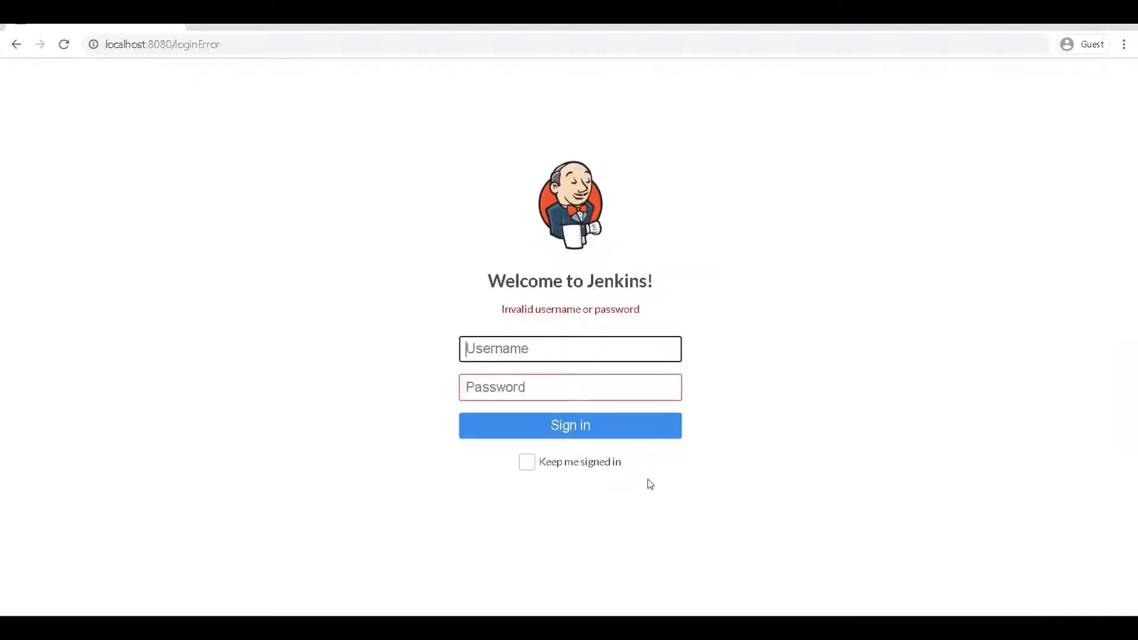
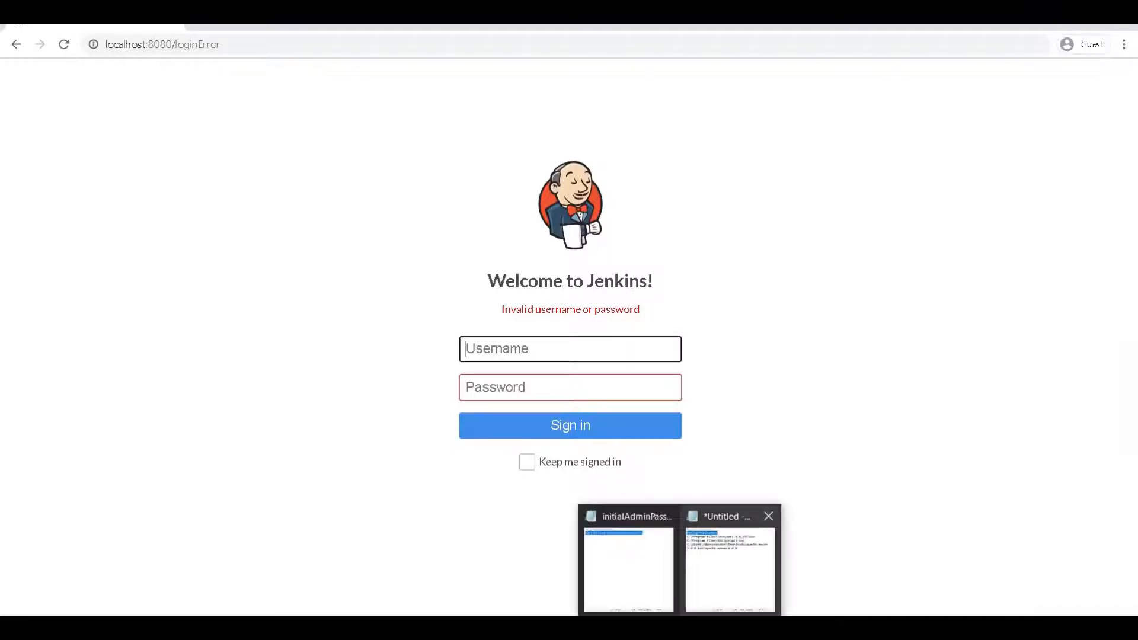
# Step: Sign in to Jenkins with the admin username from the notes and its password, keeping me signed in
pyautogui.click(709, 596)
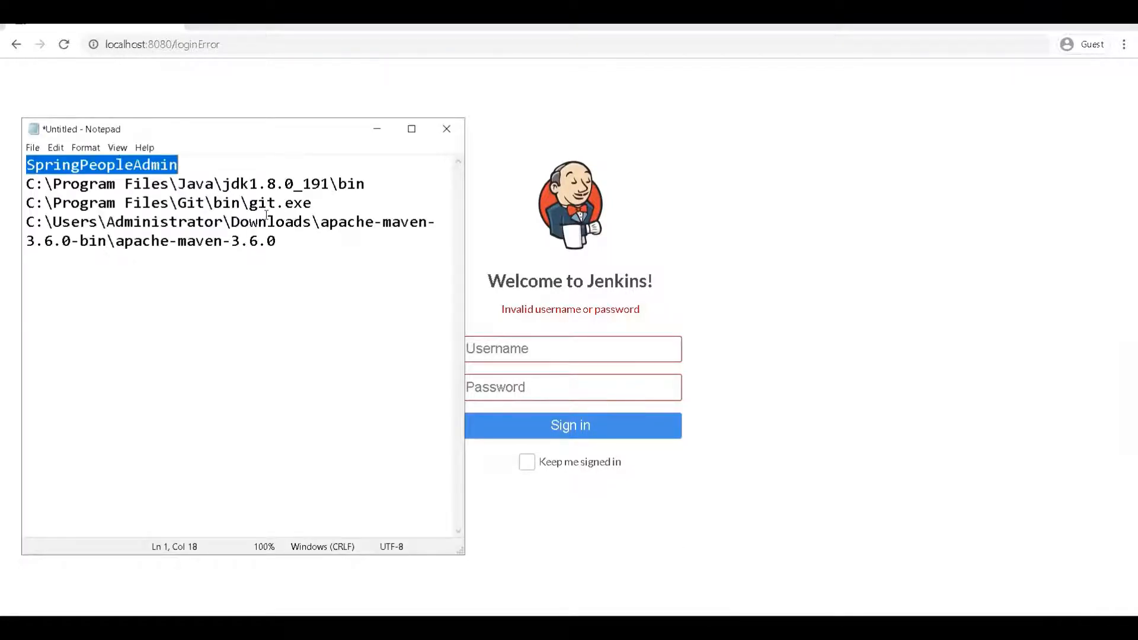
pyautogui.click(561, 348)
pyautogui.hotkey('ctrl', 'v')
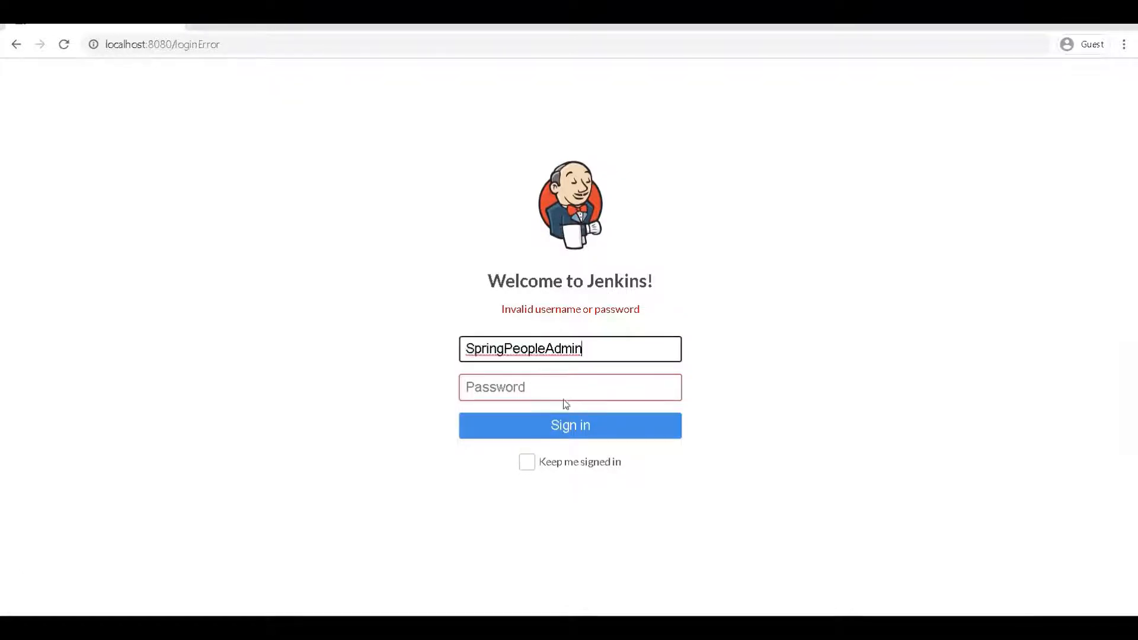
pyautogui.click(560, 391)
pyautogui.write('••••••••••••••••')
pyautogui.click(562, 466)
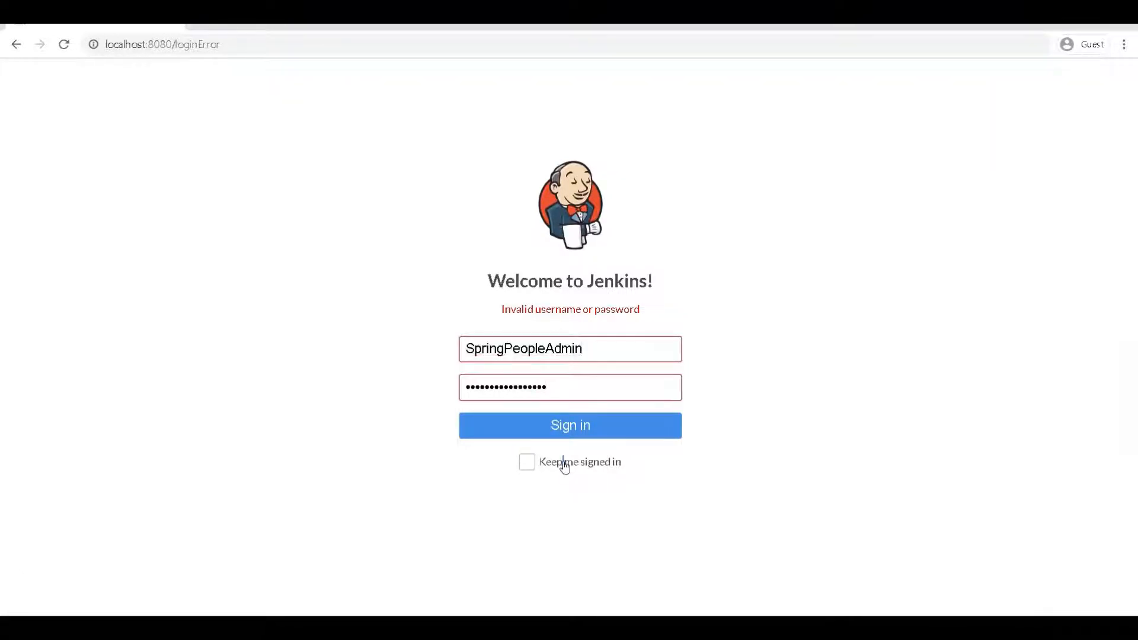
pyautogui.click(527, 463)
pyautogui.click(553, 425)
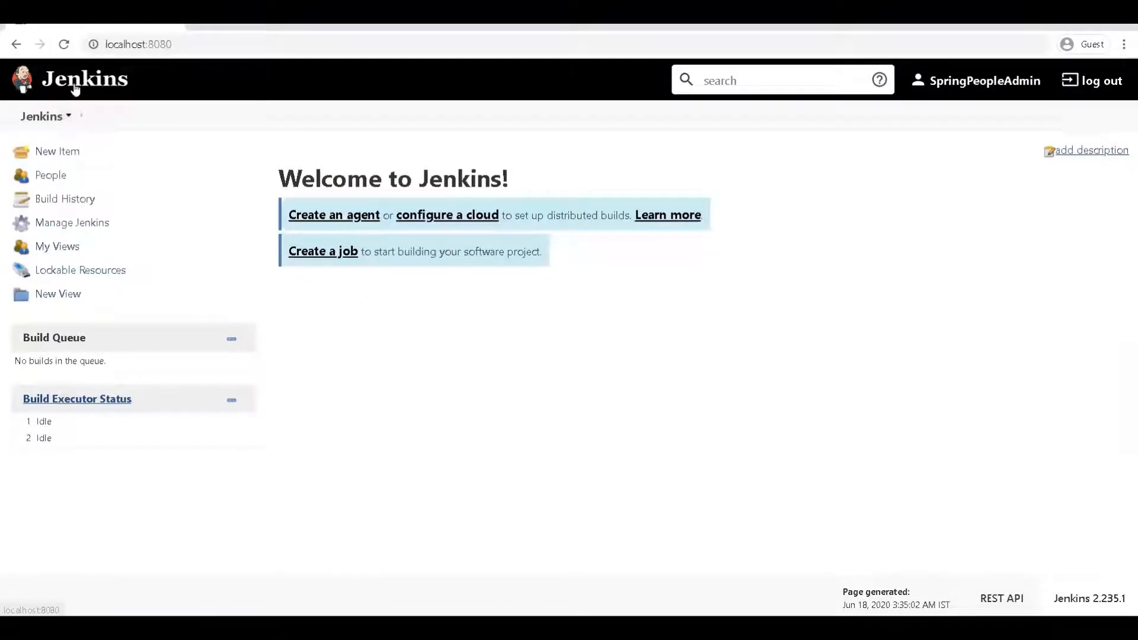
# Step: Go to Manage Jenkins and open Global Tool Configuration
pyautogui.click(91, 222)
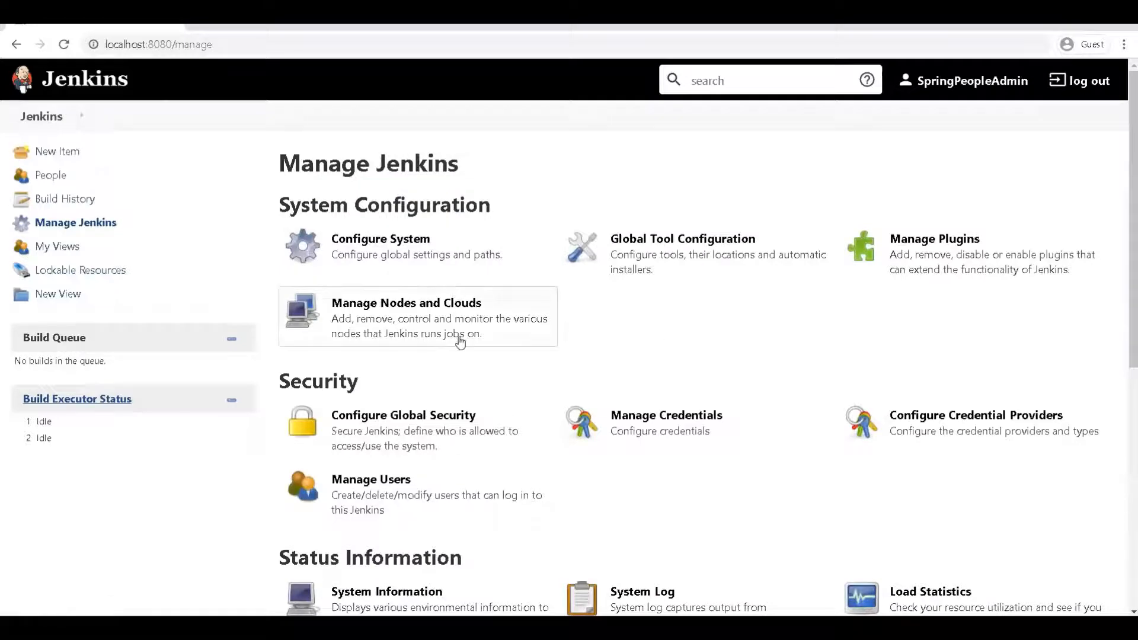
pyautogui.scroll(-3, 474, 355)
pyautogui.scroll(3, 486, 370)
pyautogui.scroll(-3, 483, 376)
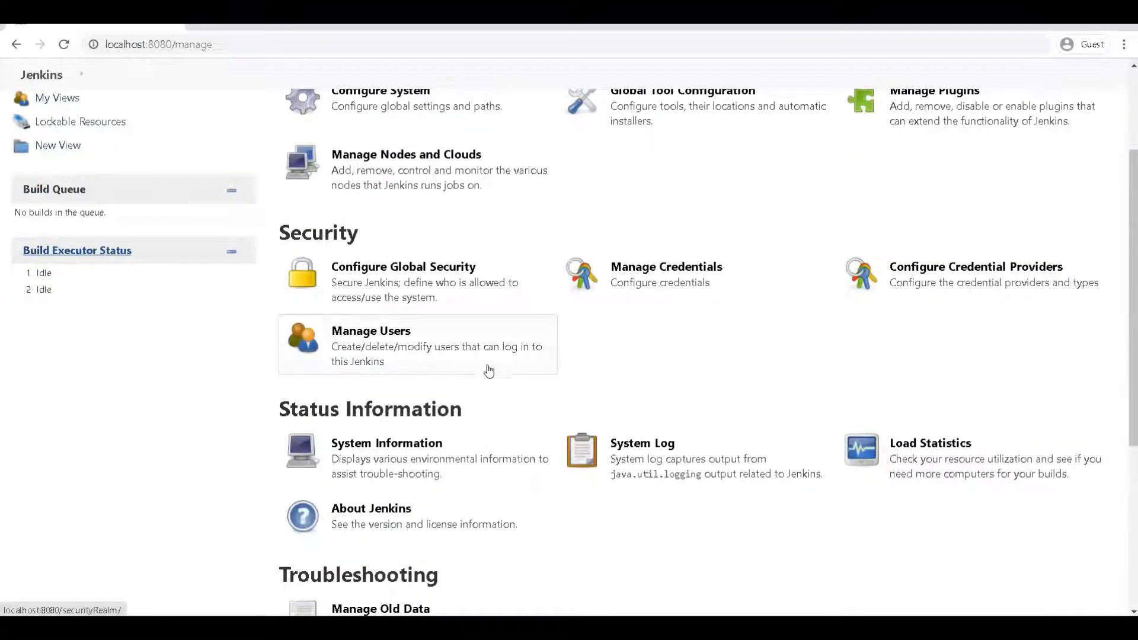
pyautogui.scroll(3, 474, 311)
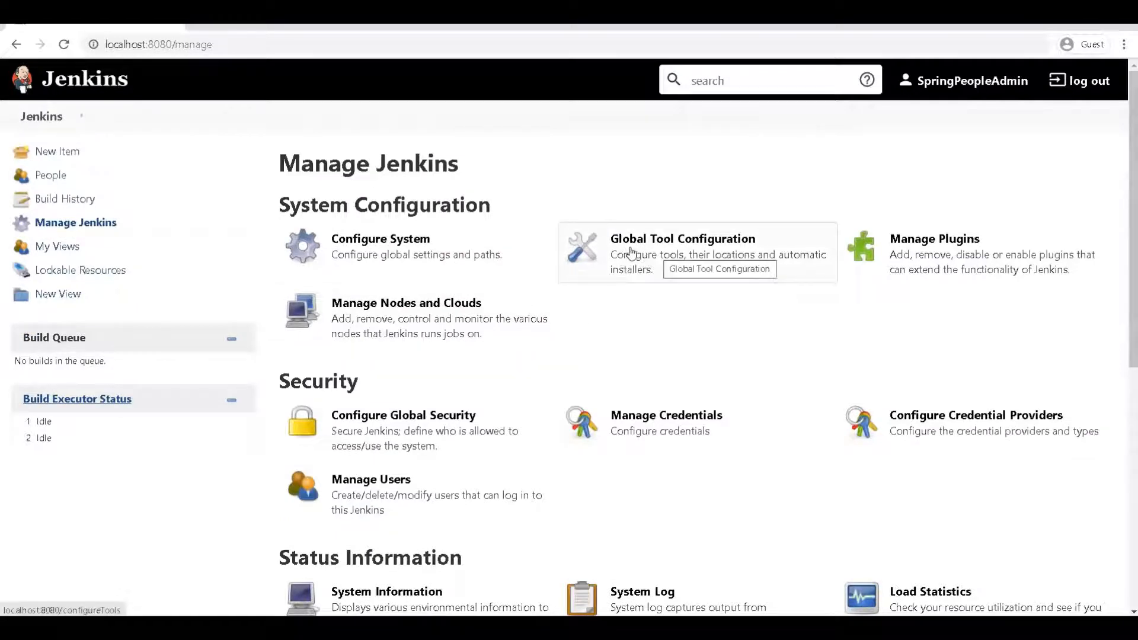
pyautogui.click(694, 276)
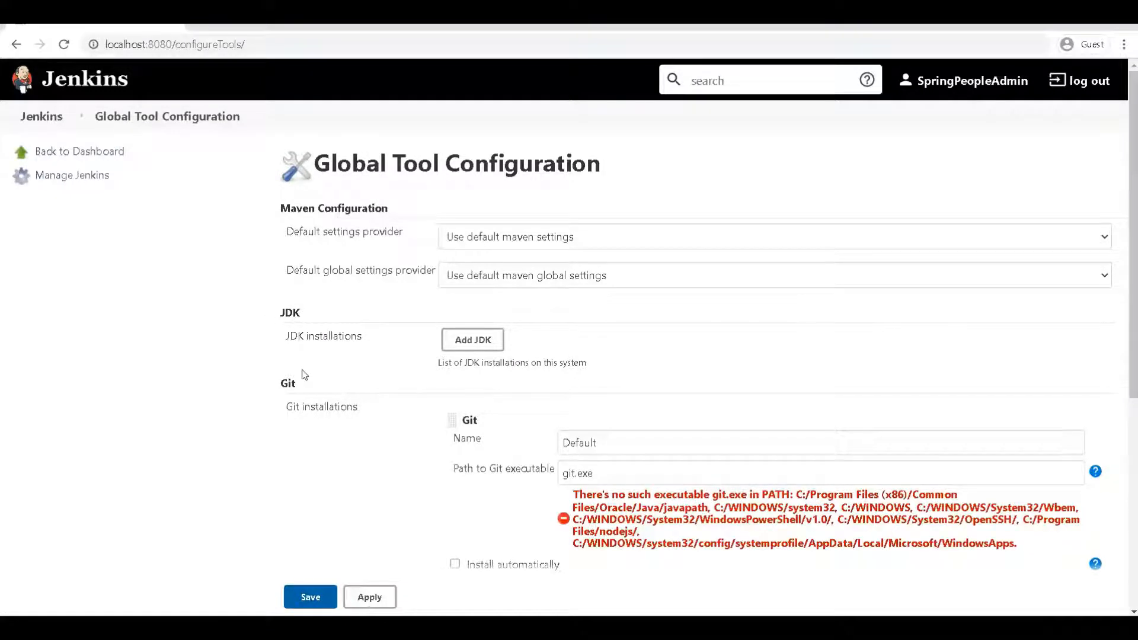
# Step: Scroll through the JDK, Git, Gradle, Ant and Maven sections and back to the top
pyautogui.scroll(-3, 303, 375)
pyautogui.scroll(-3, 299, 365)
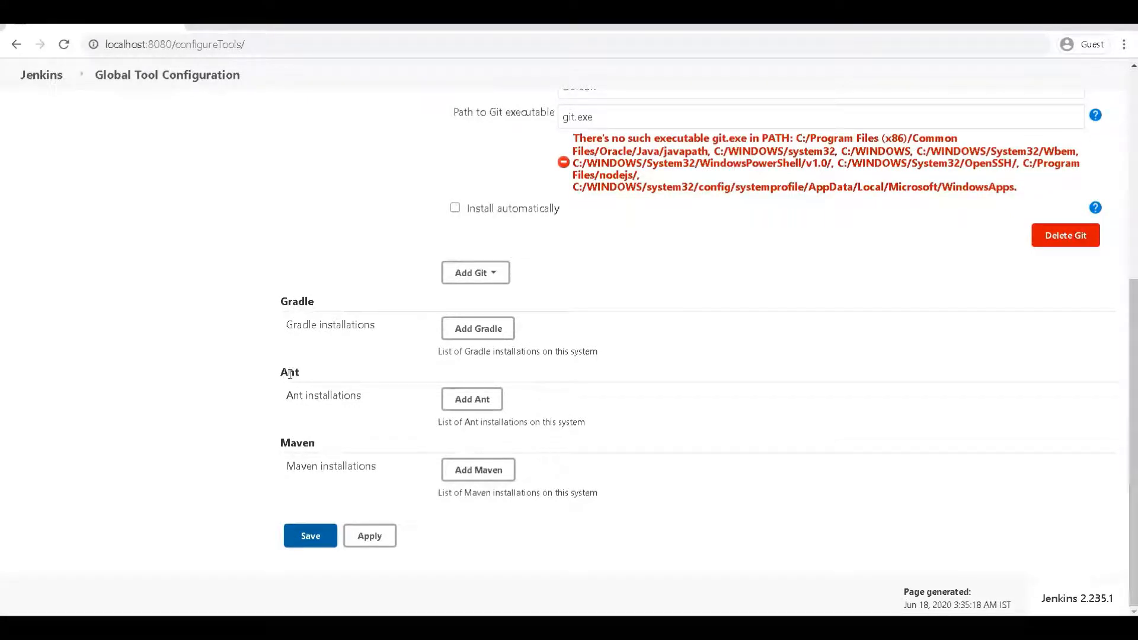
pyautogui.scroll(6, 293, 374)
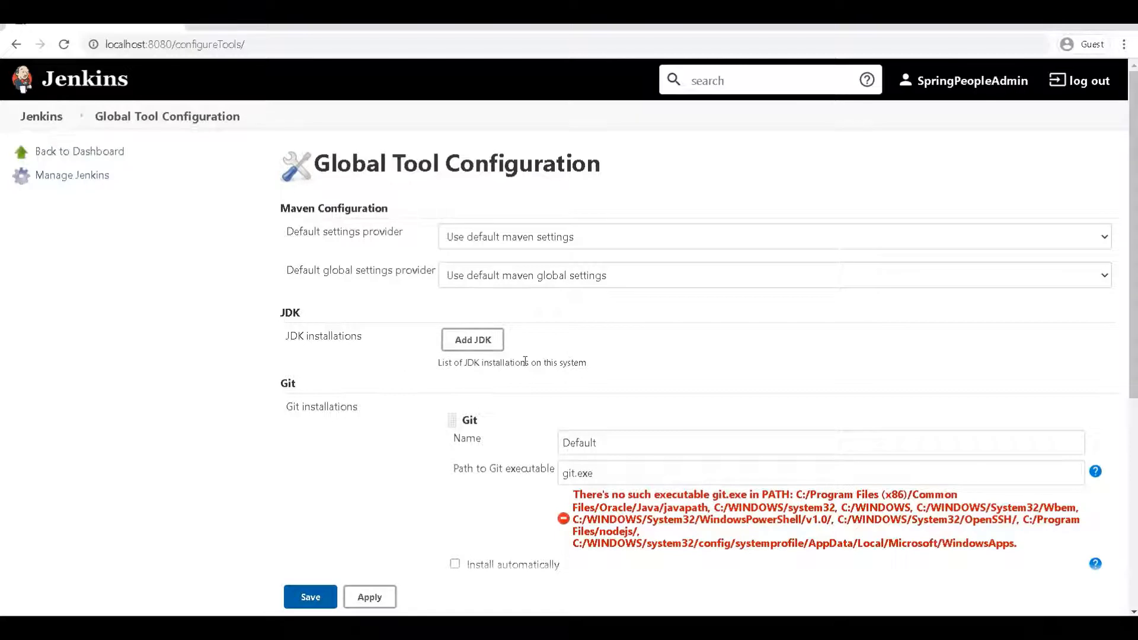
# Step: Add a new JDK installation entry and untick Install automatically
pyautogui.click(486, 343)
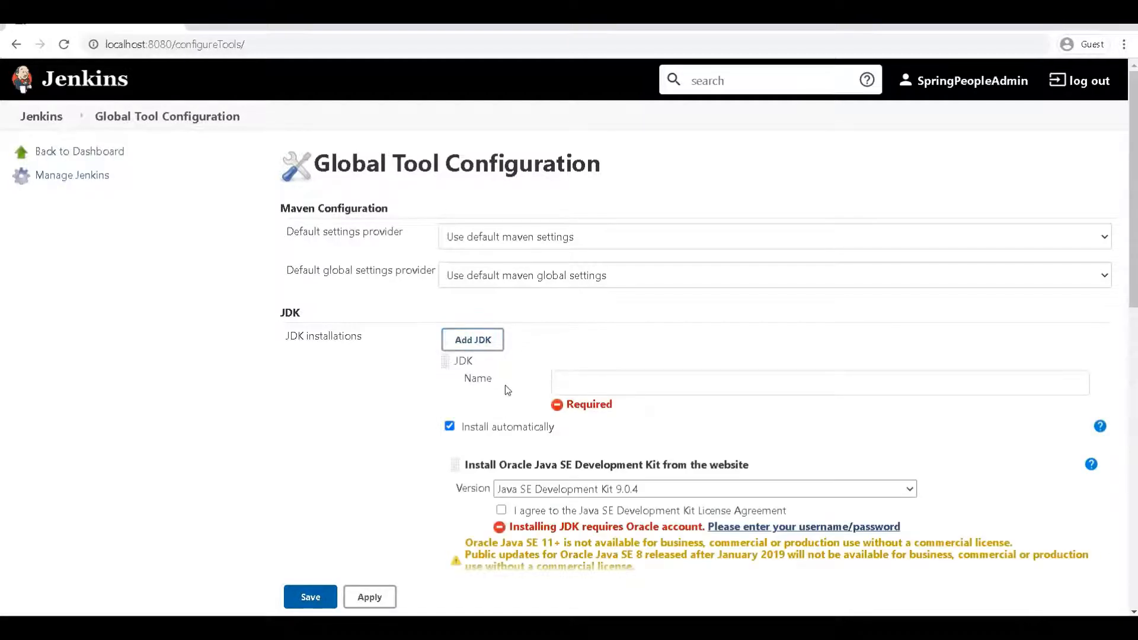
pyautogui.click(599, 393)
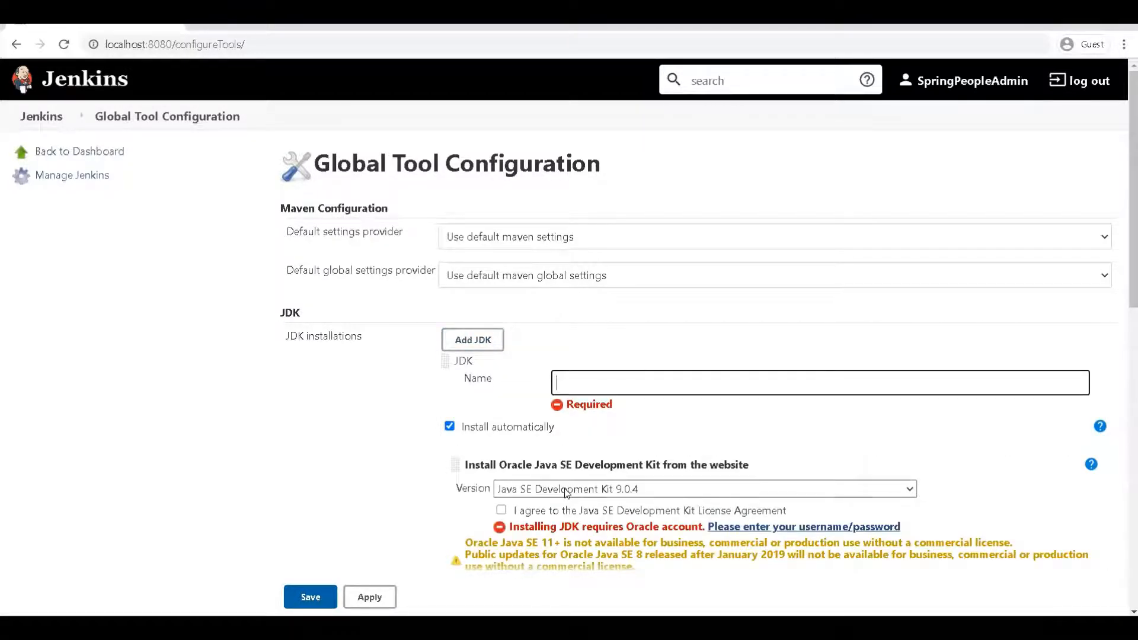
pyautogui.click(461, 429)
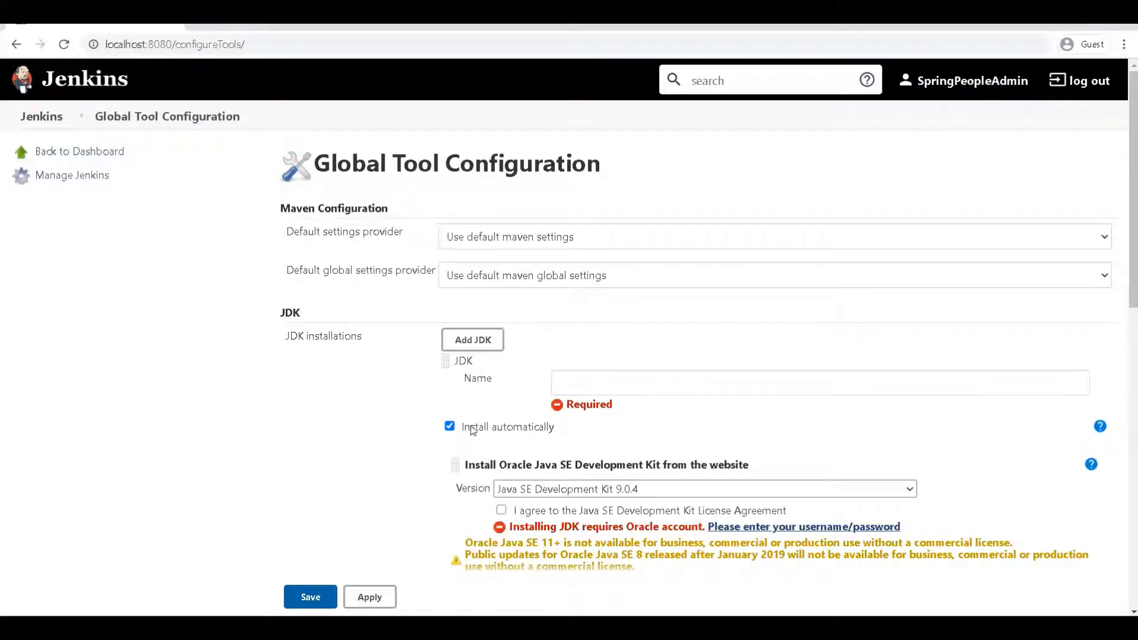
pyautogui.scroll(-3, 464, 435)
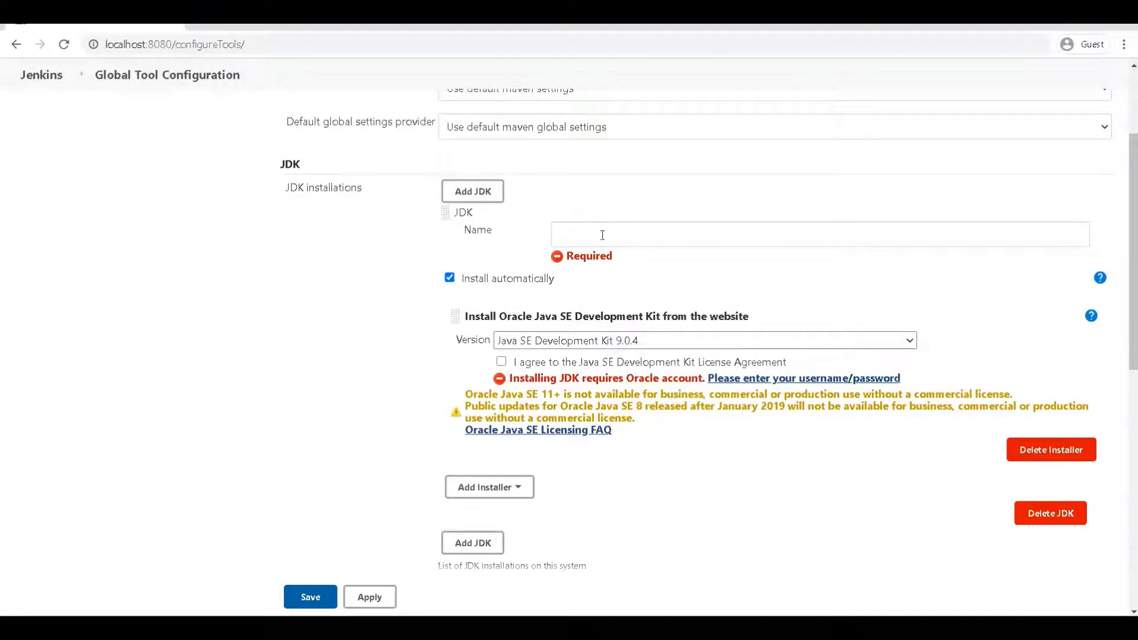
pyautogui.scroll(3, 419, 340)
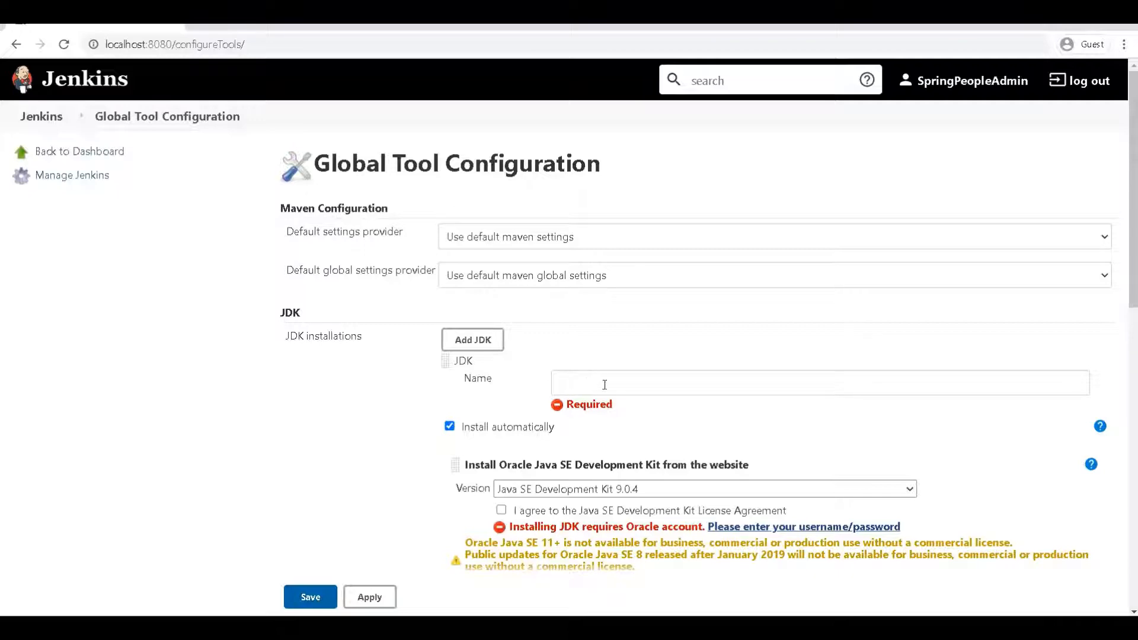
pyautogui.scroll(-10, 348, 384)
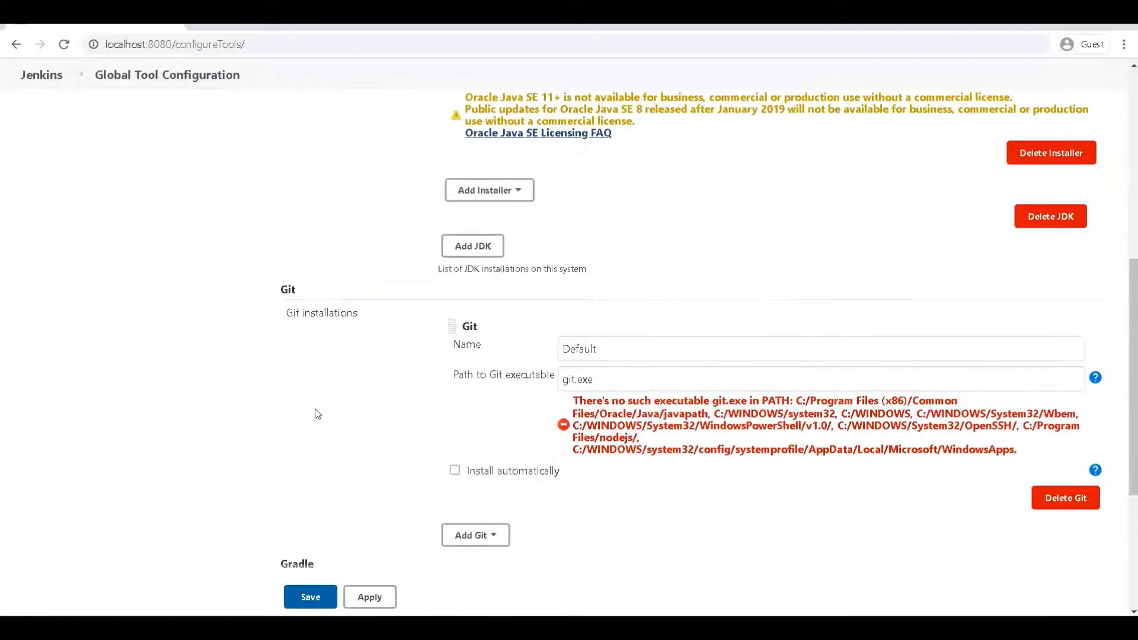
pyautogui.scroll(10, 314, 411)
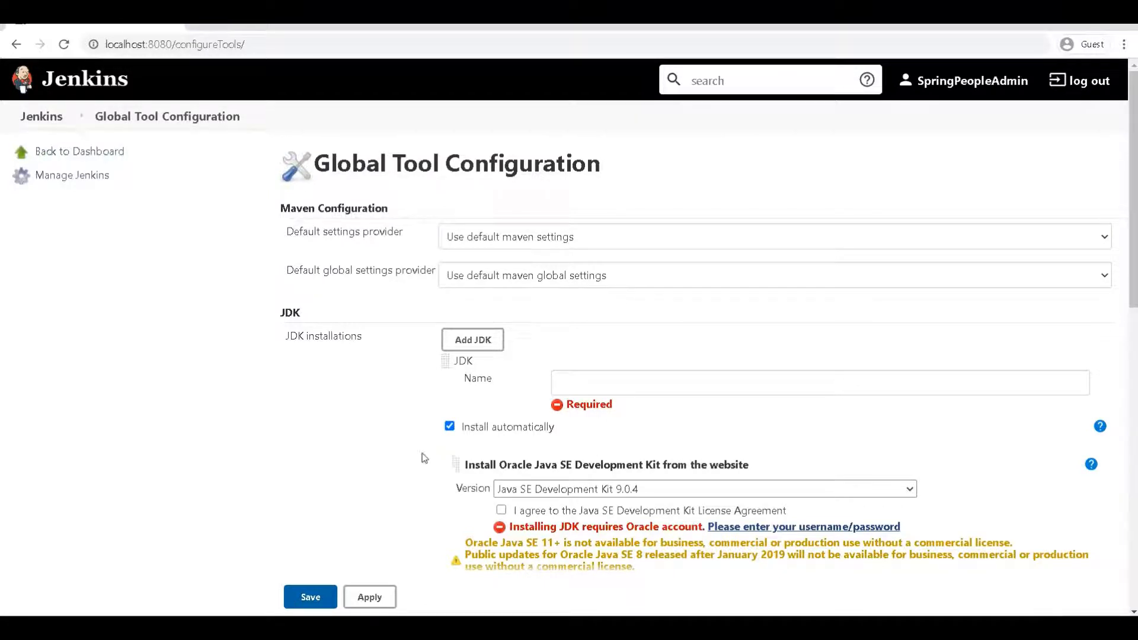
pyautogui.scroll(-3, 431, 452)
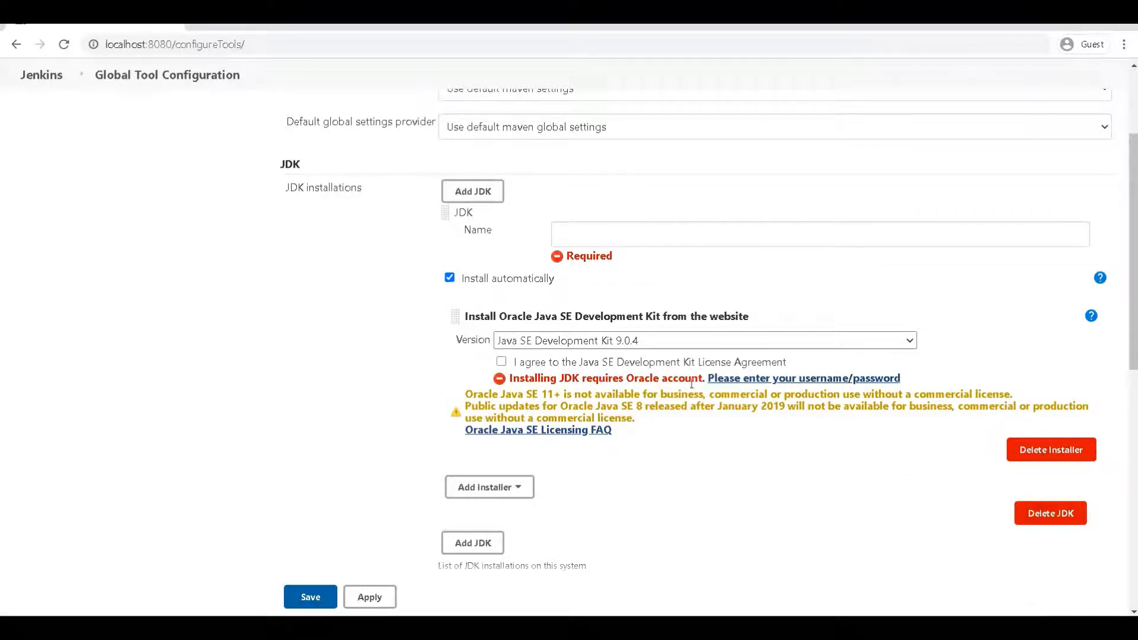
pyautogui.scroll(3, 606, 340)
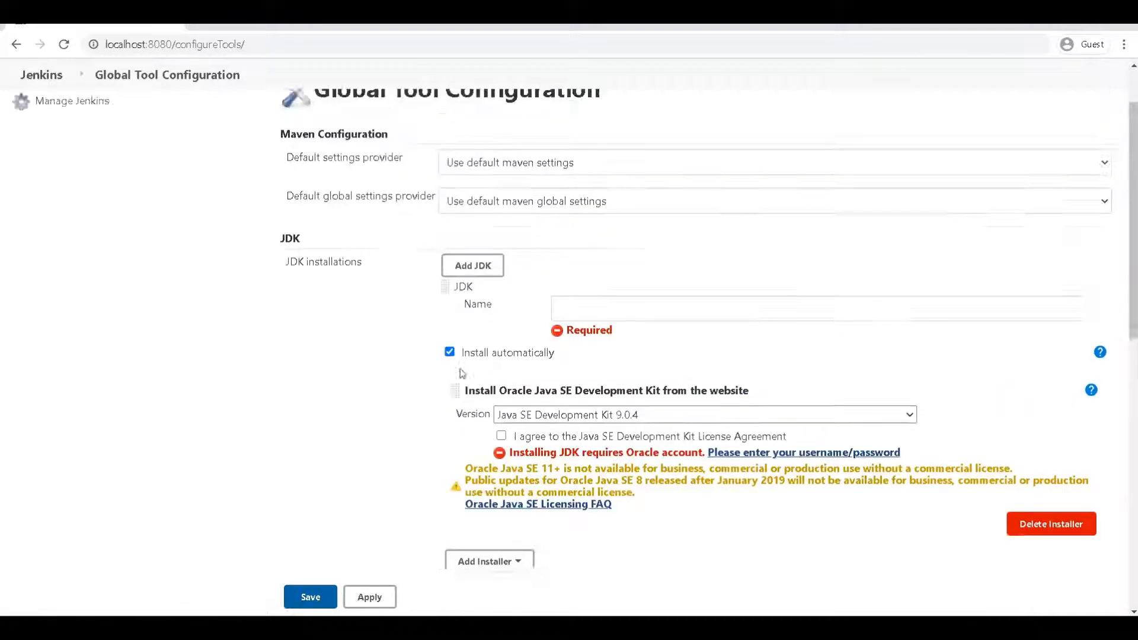
pyautogui.click(601, 388)
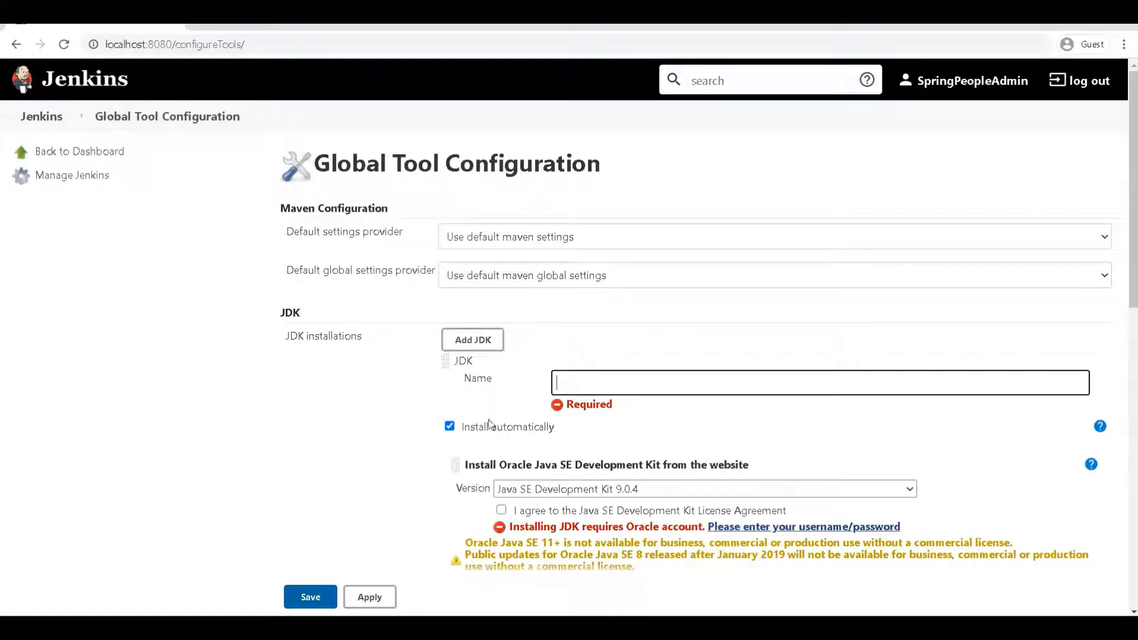
pyautogui.click(451, 428)
# Step: Set the JDK's JAVA_HOME to C:\Program Files\Java\jdk1.8.0_191\bin, copied from the notes
pyautogui.click(584, 382)
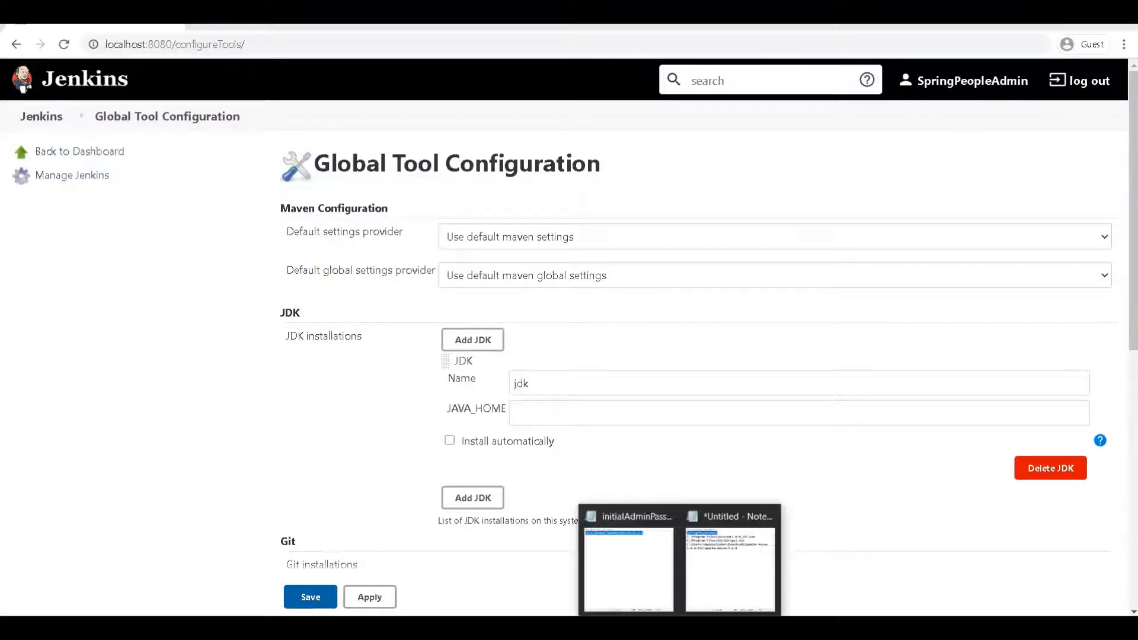
pyautogui.click(696, 587)
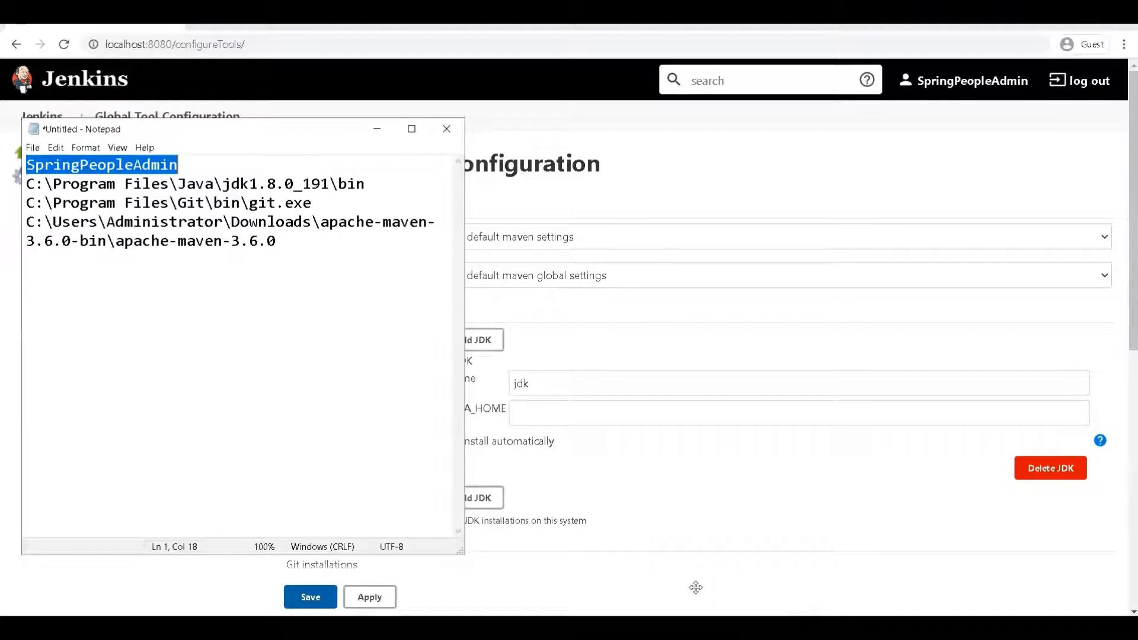
pyautogui.doubleClick(107, 186)
pyautogui.click(107, 187)
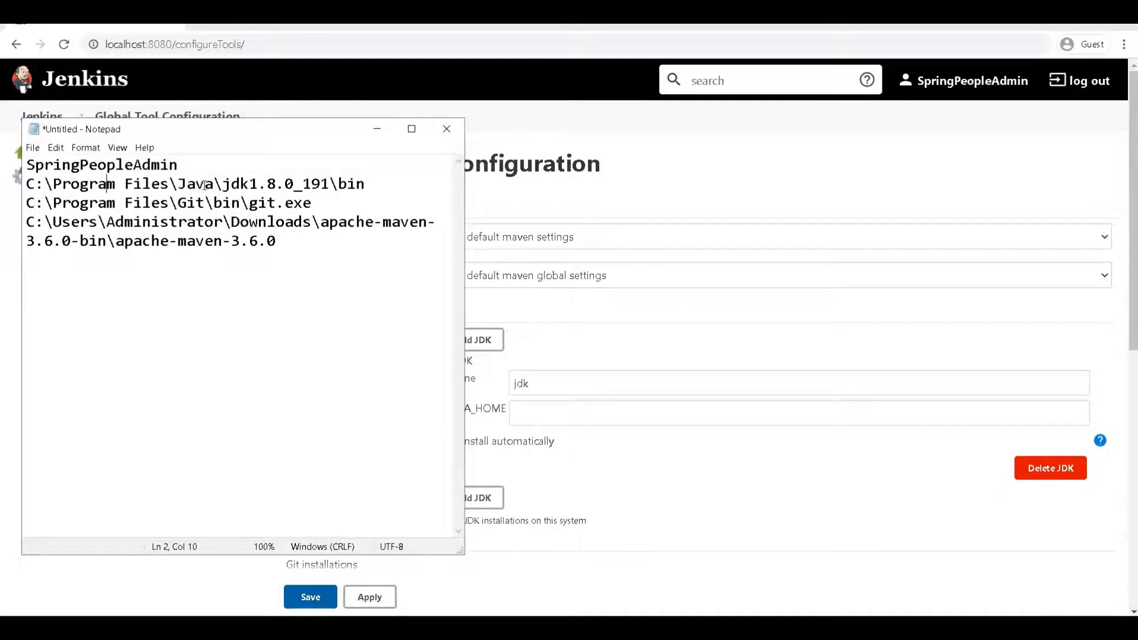
pyautogui.moveTo(224, 184); pyautogui.dragTo(28, 189)
pyautogui.hotkey('ctrl', 'c')
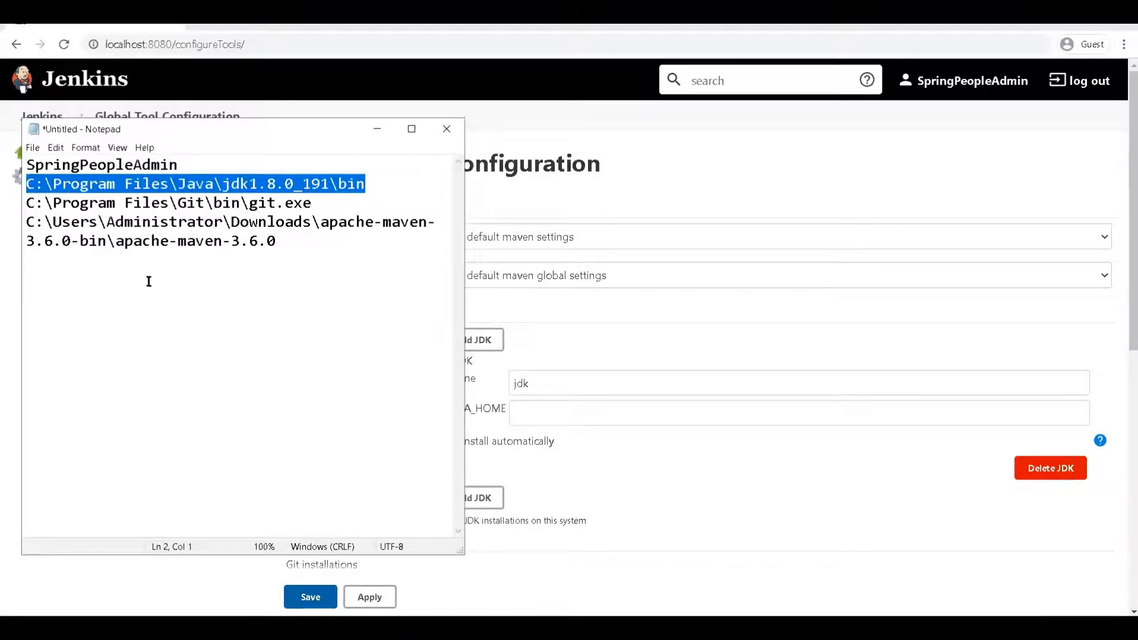
pyautogui.click(625, 353)
pyautogui.click(606, 408)
pyautogui.hotkey('ctrl', 'v')
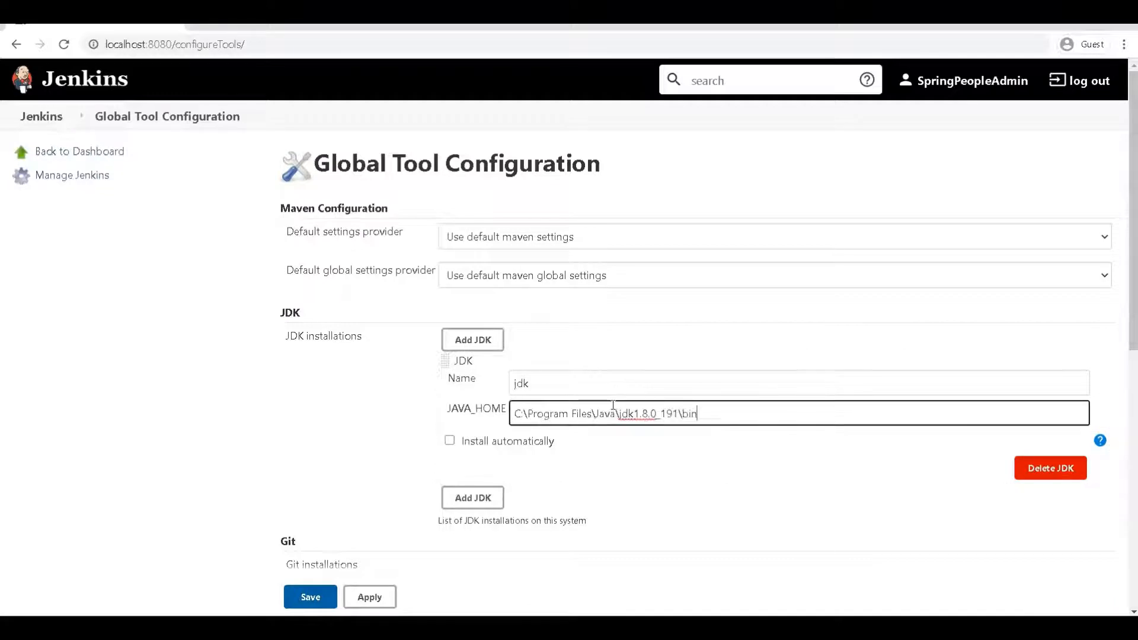
pyautogui.click(293, 391)
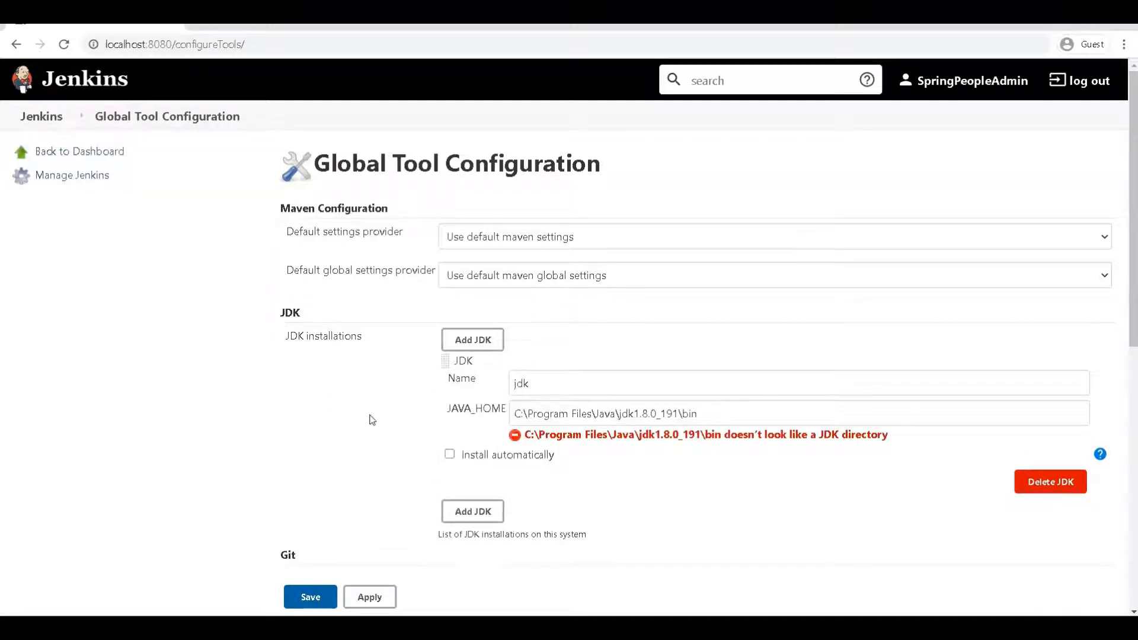
pyautogui.click(714, 413)
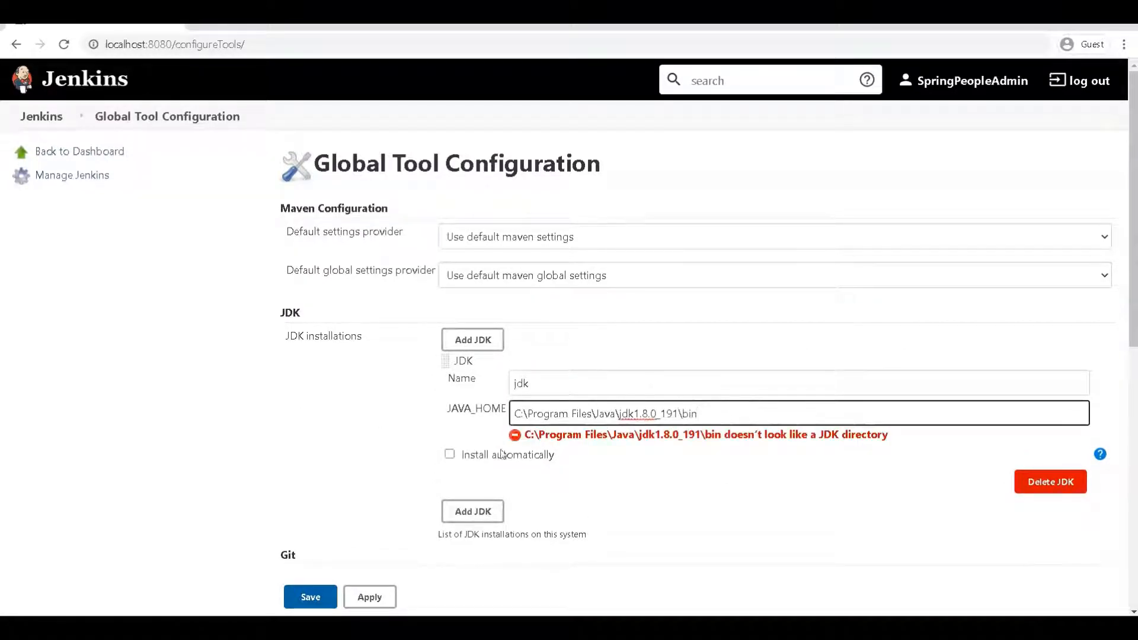
pyautogui.click(392, 434)
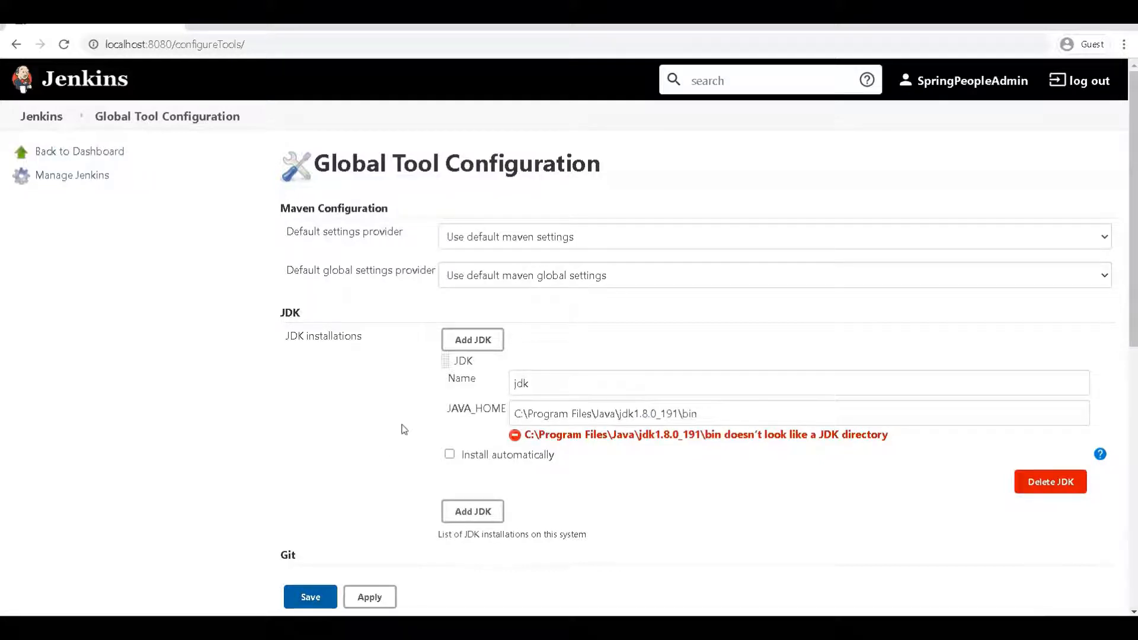
# Step: Scroll down to the Git installation and select its Default name
pyautogui.scroll(-2, 397, 397)
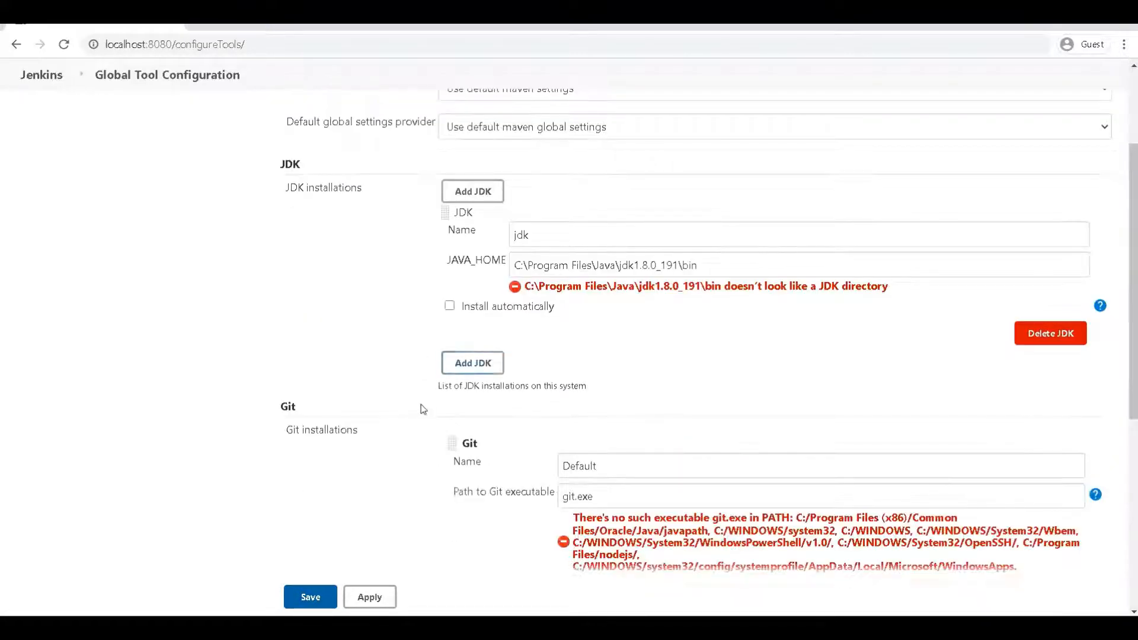
pyautogui.scroll(-1, 418, 404)
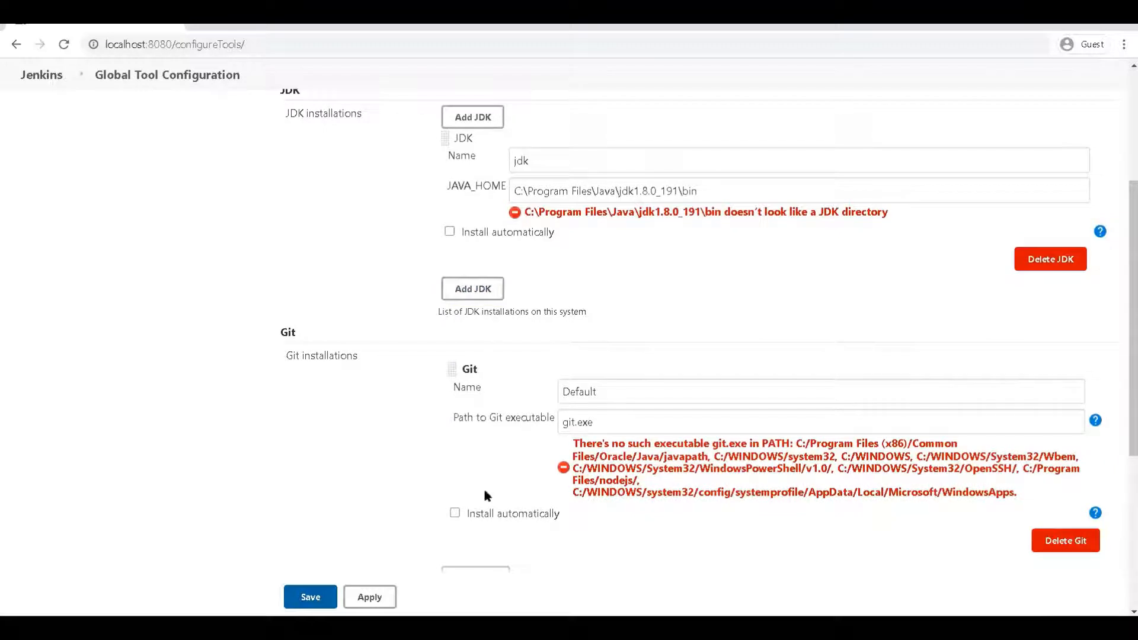
pyautogui.scroll(-1, 485, 495)
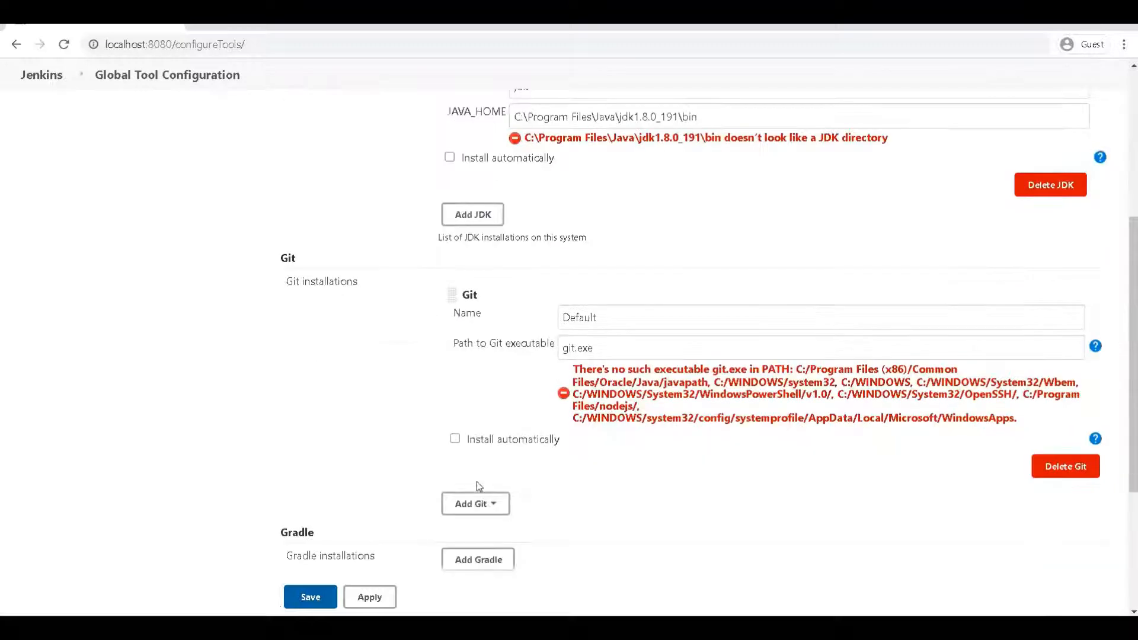
pyautogui.click(611, 349)
pyautogui.click(604, 320)
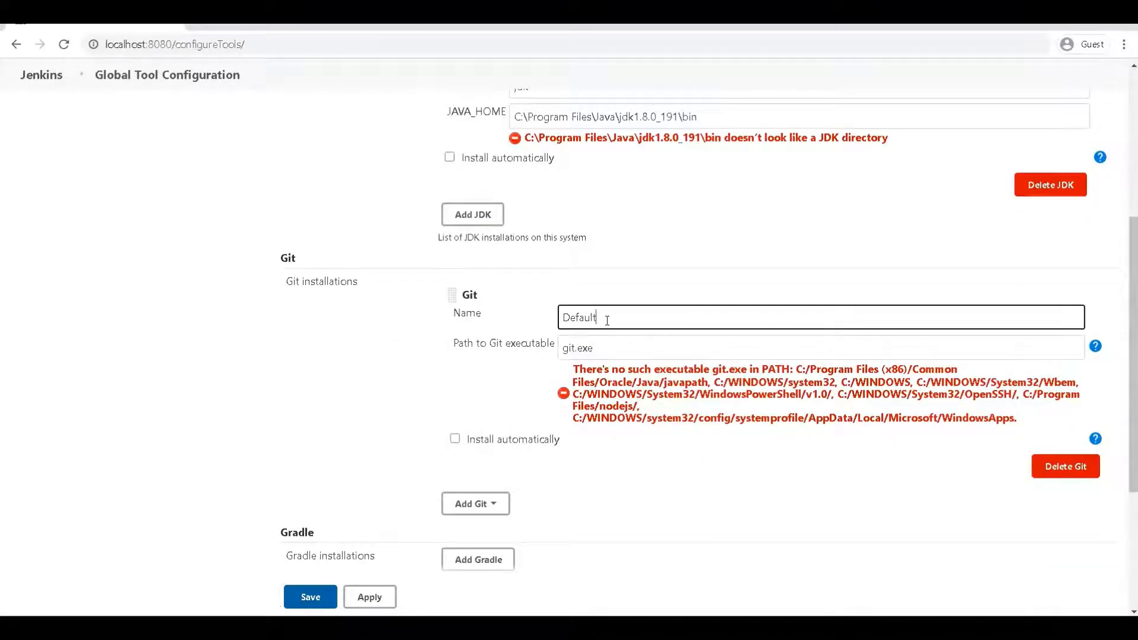
pyautogui.doubleClick(605, 320)
# Step: Replace the Git executable path with C:\Program Files\Git\bin\git.exe copied from the notes
pyautogui.moveTo(682, 628)
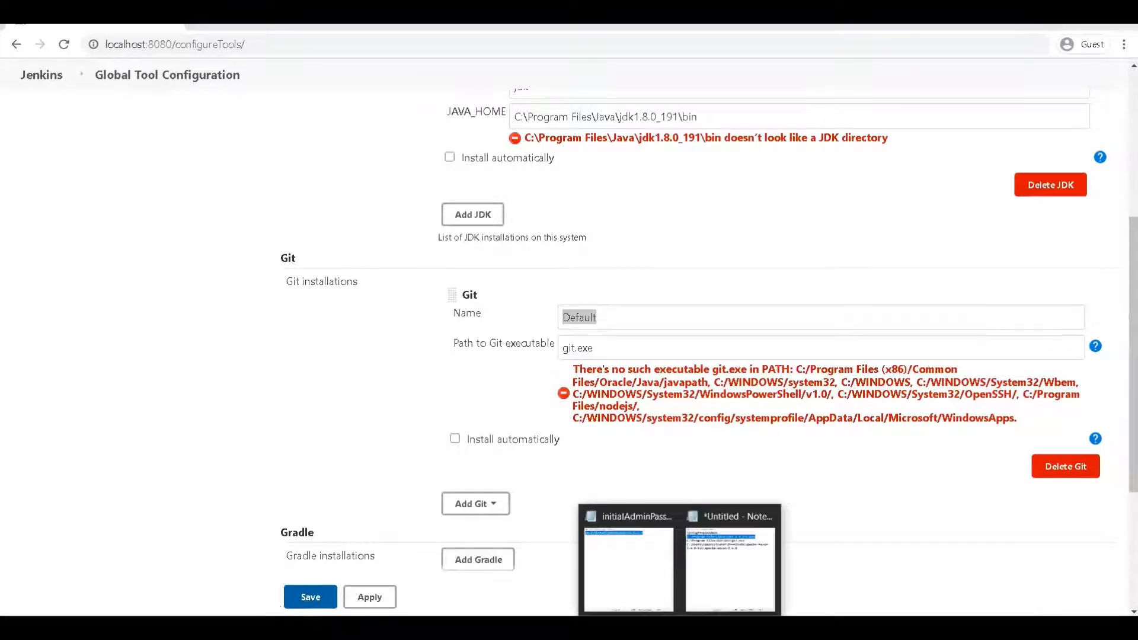
pyautogui.click(735, 590)
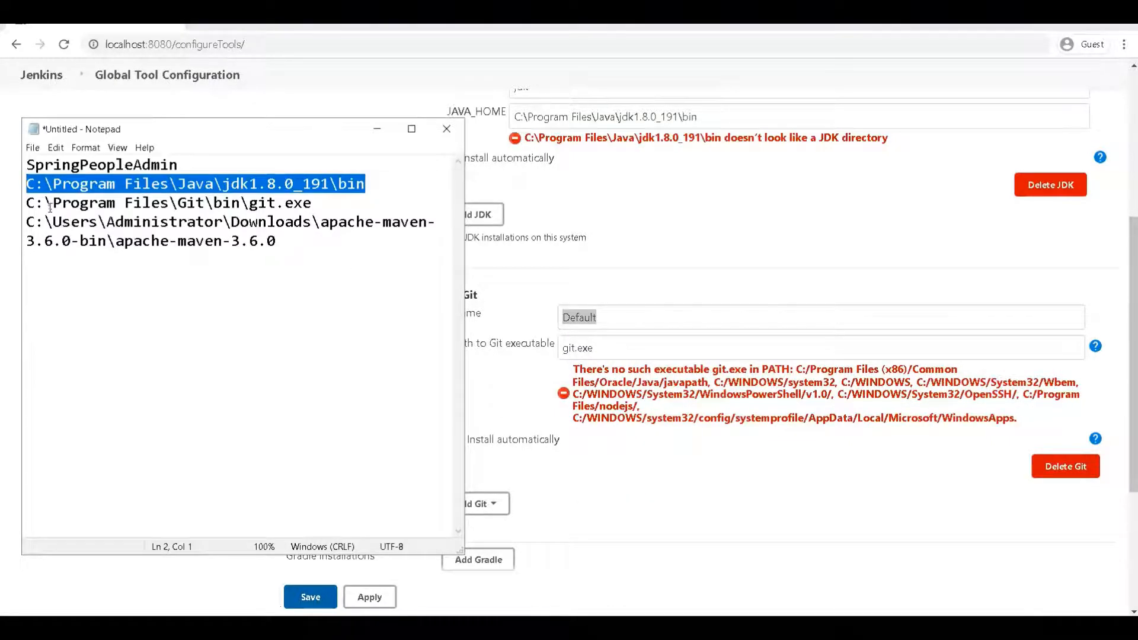
pyautogui.click(191, 203)
pyautogui.click(223, 203)
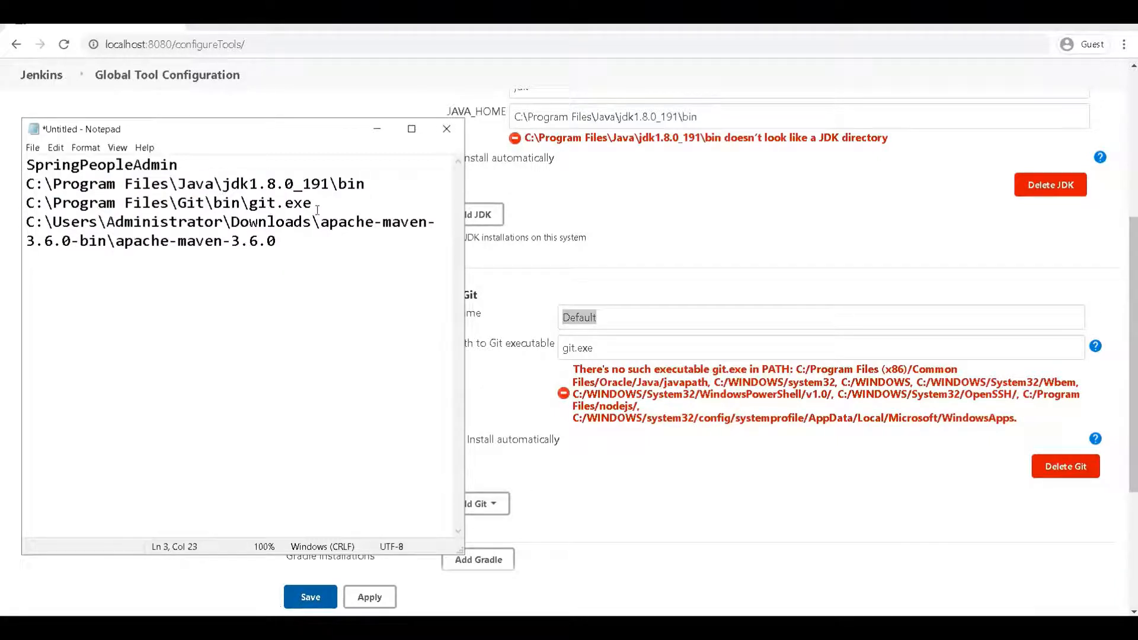
pyautogui.moveTo(317, 202); pyautogui.dragTo(28, 203)
pyautogui.hotkey('ctrl', 'c')
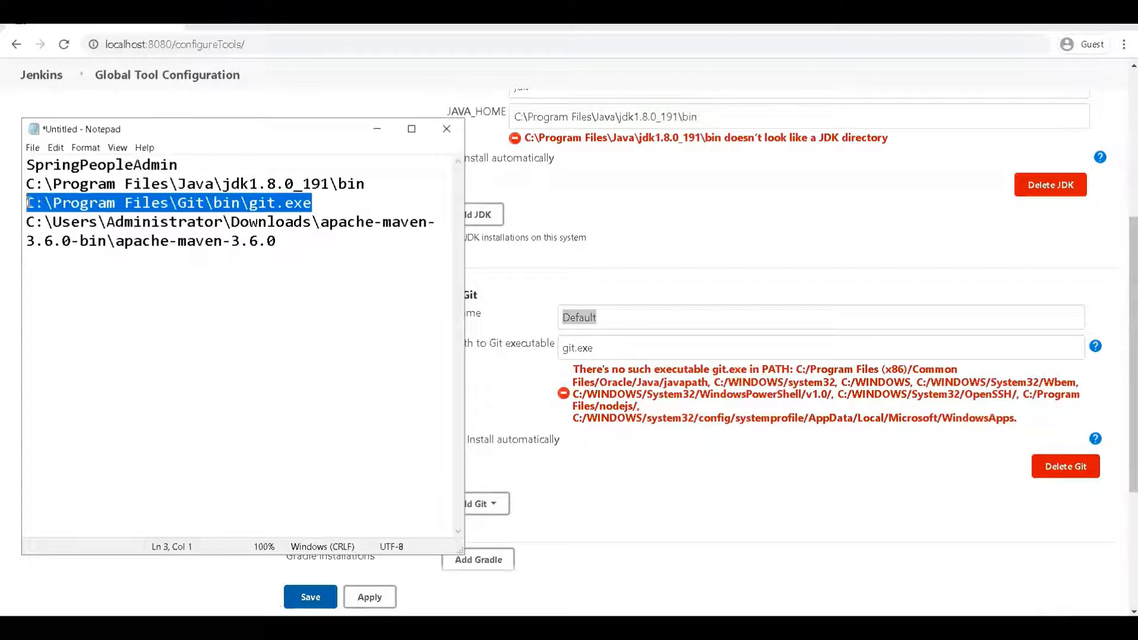
pyautogui.doubleClick(624, 341)
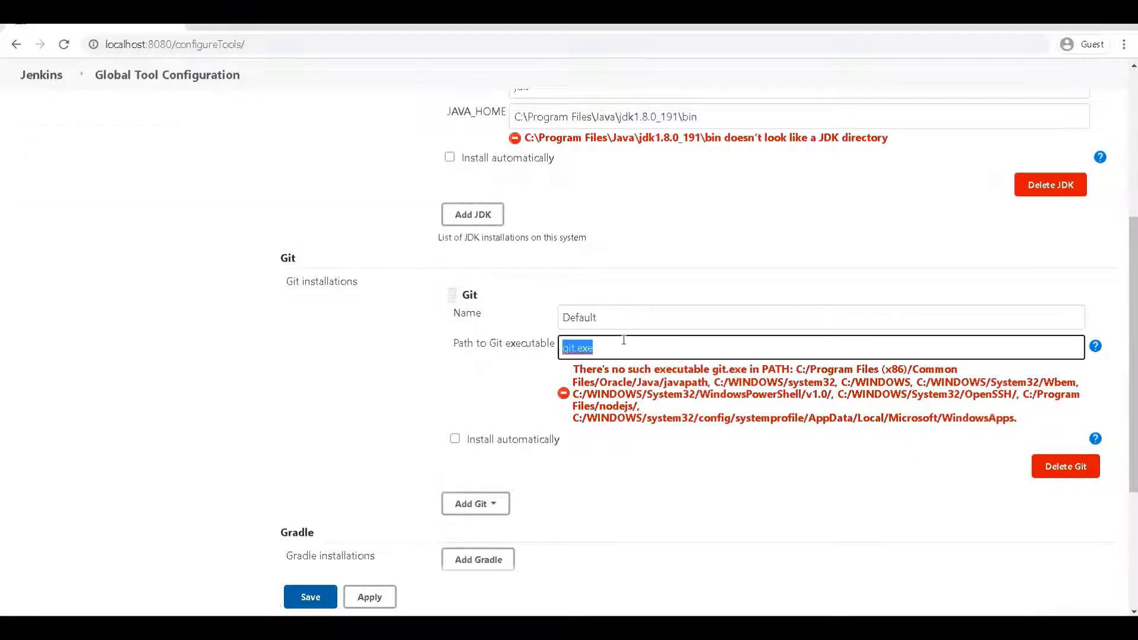
pyautogui.hotkey('ctrl', 'v')
pyautogui.scroll(3, 430, 355)
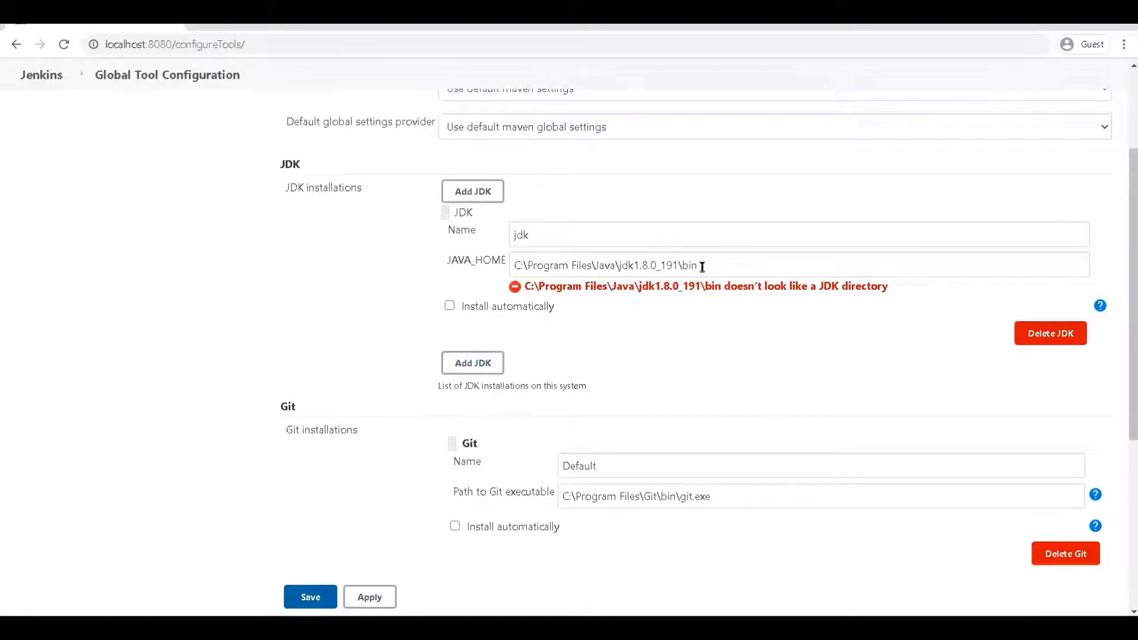
# Step: Remove the trailing bin so JAVA_HOME reads C:\Program Files\Java\jdk1.8.0_191 and the warning clears
pyautogui.click(702, 267)
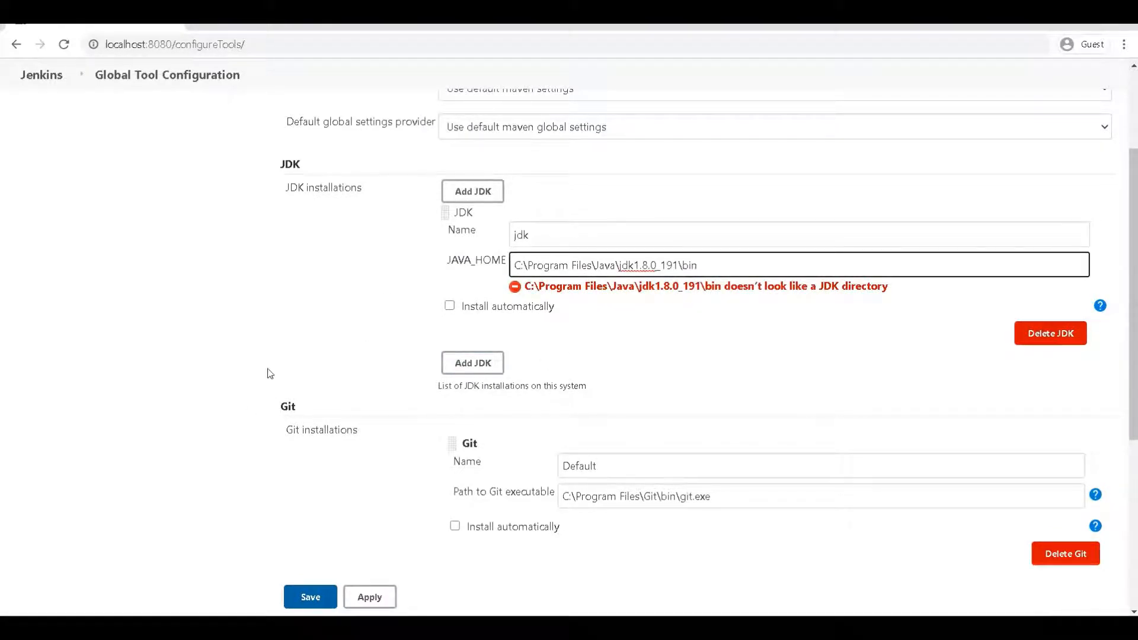
pyautogui.press('BackSpace')
pyautogui.press('BackSpace')
pyautogui.press('BackSpace')
pyautogui.click(339, 307)
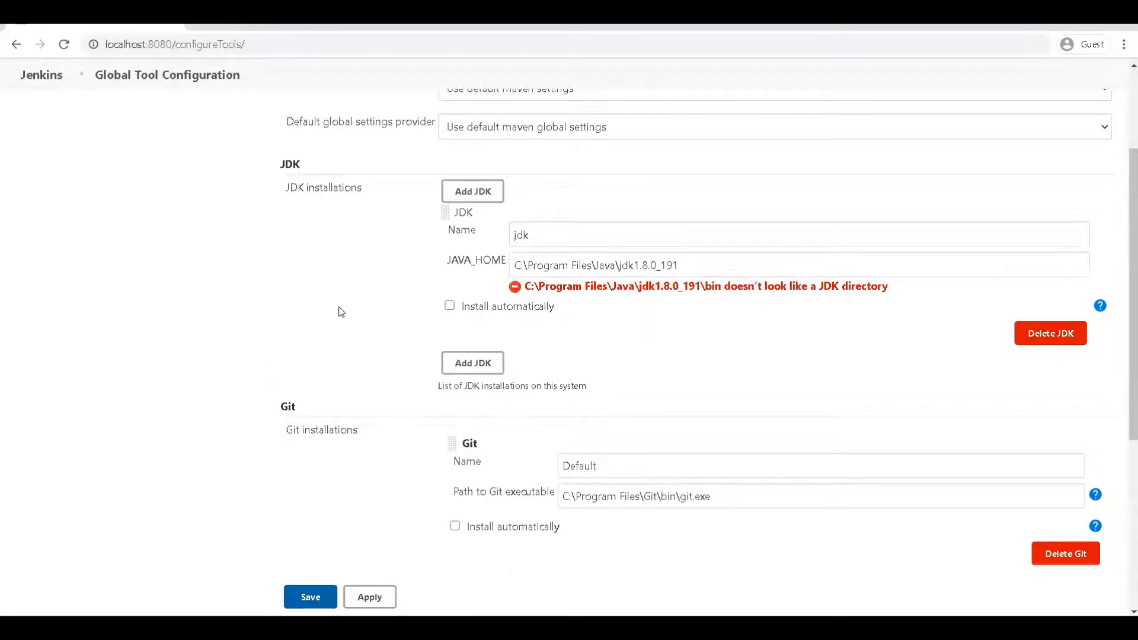
pyautogui.click(700, 268)
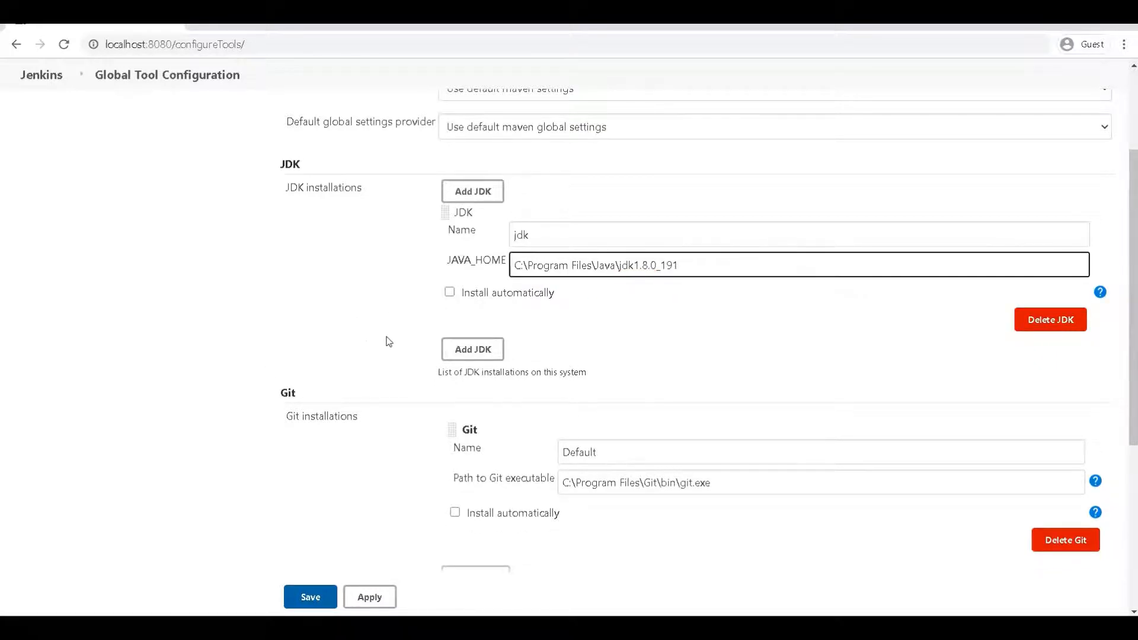
pyautogui.click(362, 337)
pyautogui.scroll(-3, 382, 355)
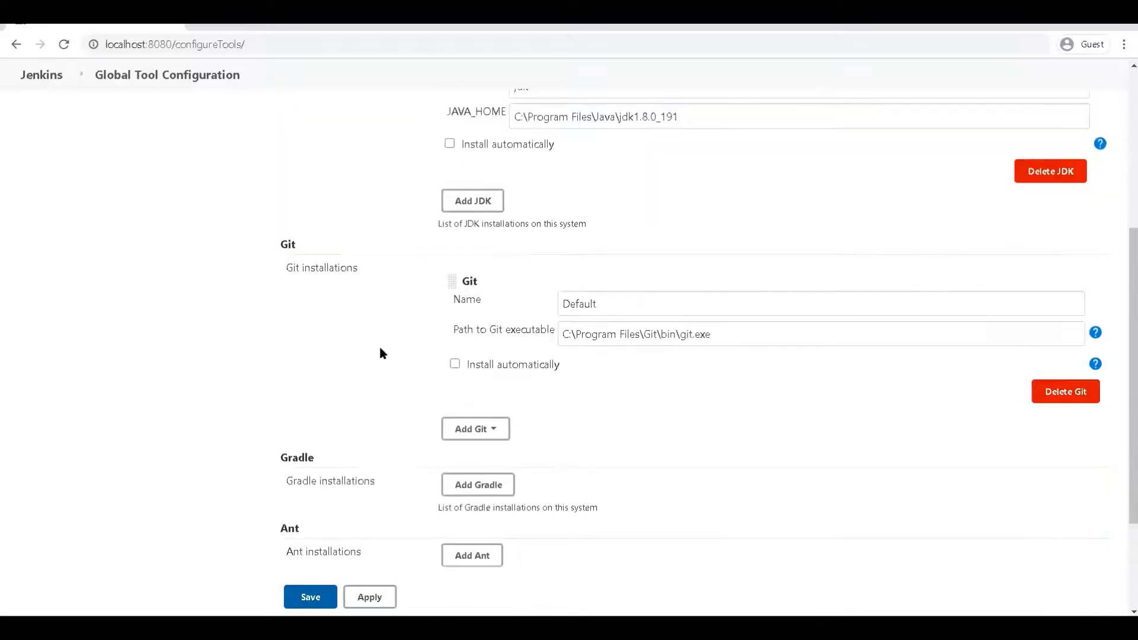
pyautogui.scroll(3, 381, 354)
pyautogui.scroll(-3, 381, 353)
pyautogui.scroll(-3, 275, 430)
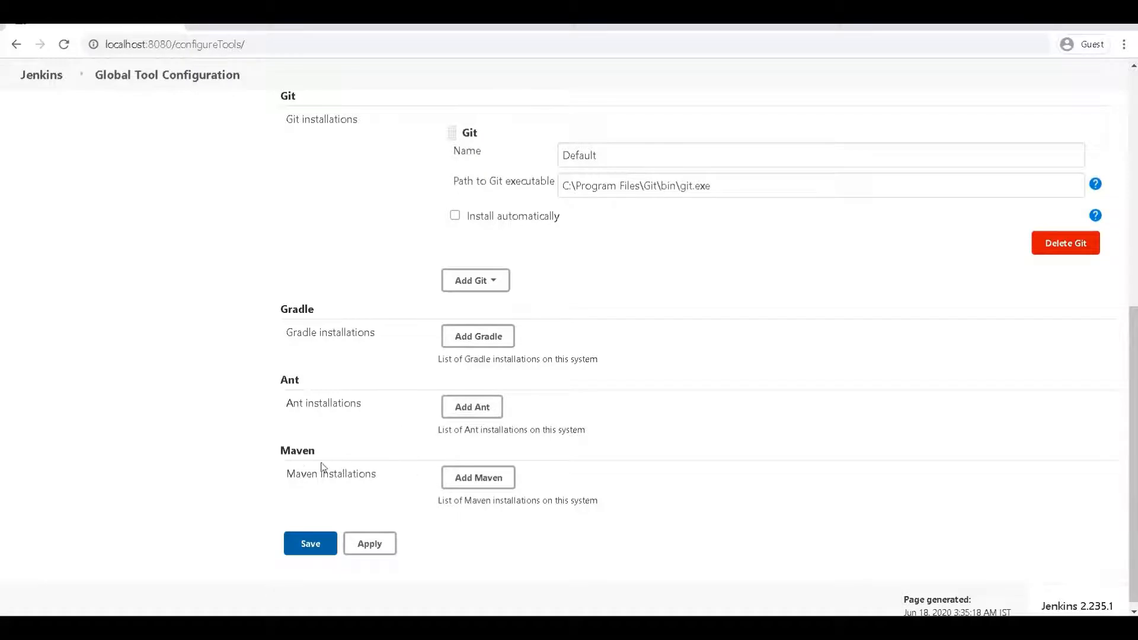
# Step: Add a Maven installation with automatic install off and type 'mave' as its name
pyautogui.click(483, 478)
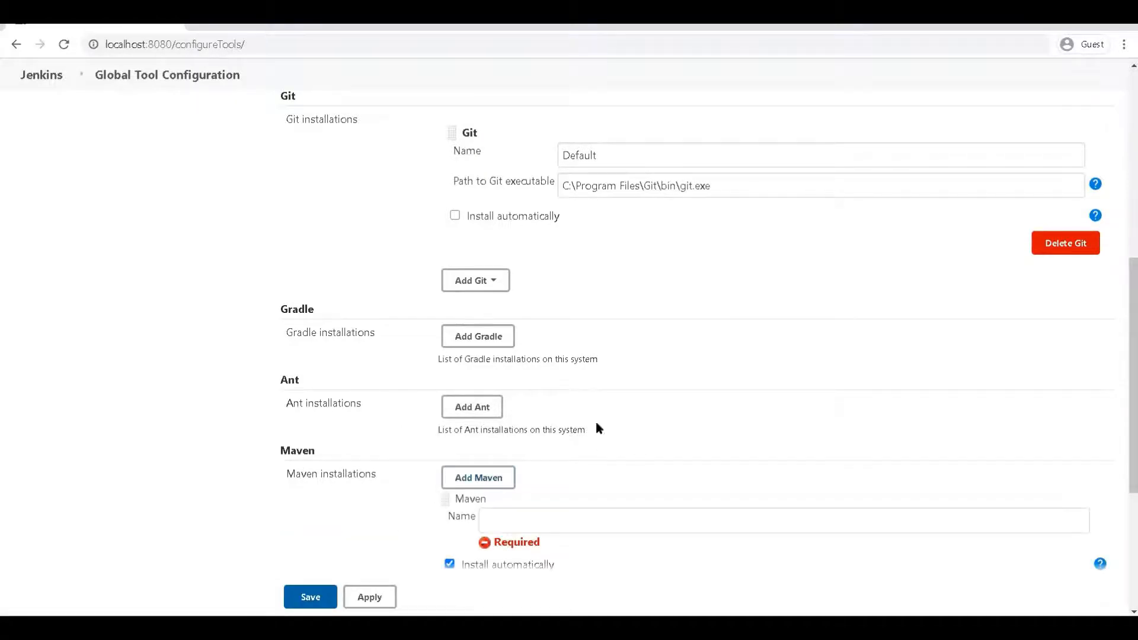
pyautogui.scroll(-5, 596, 422)
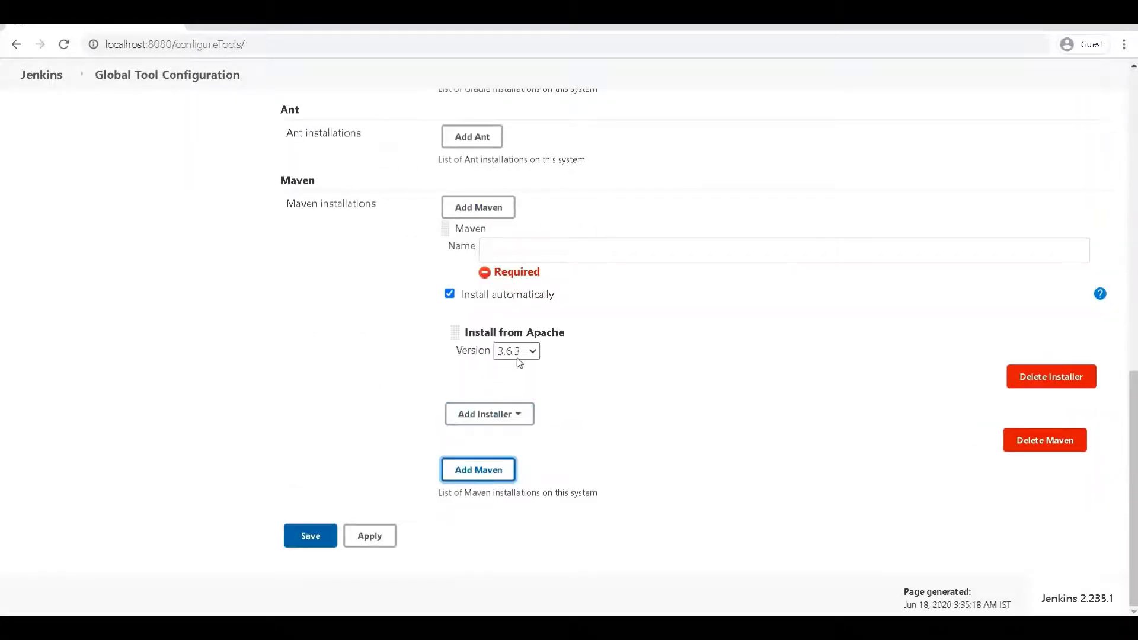
pyautogui.click(515, 253)
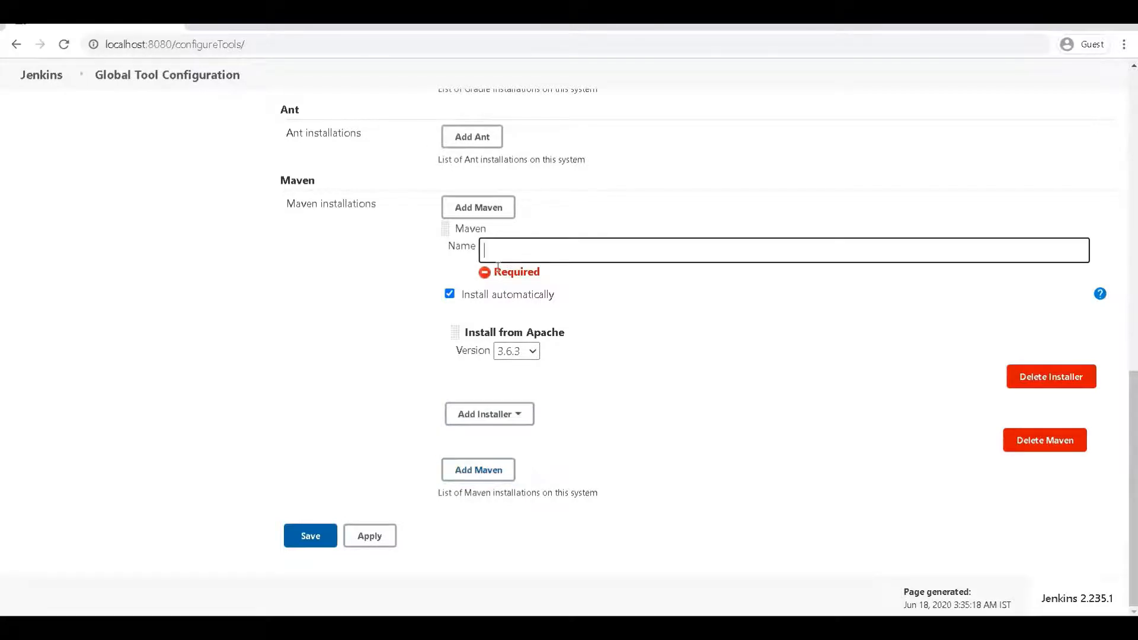
pyautogui.click(450, 294)
pyautogui.click(562, 336)
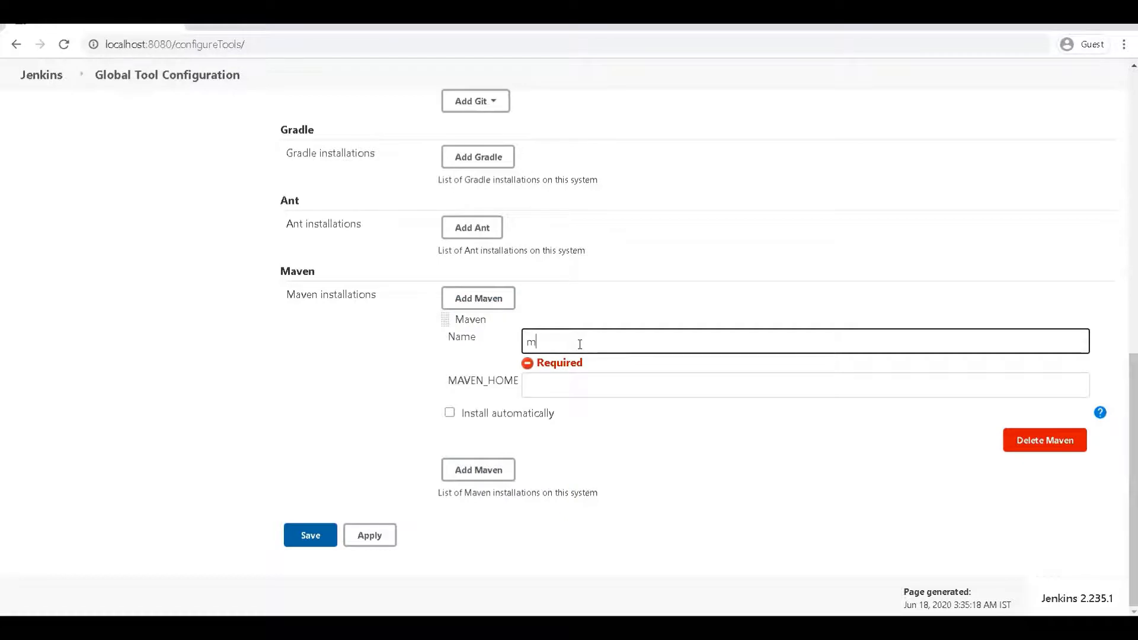
pyautogui.write('maven')
# Step: Paste the apache-maven-3.6.0 folder path from the notes into MAVEN_HOME
pyautogui.click(719, 565)
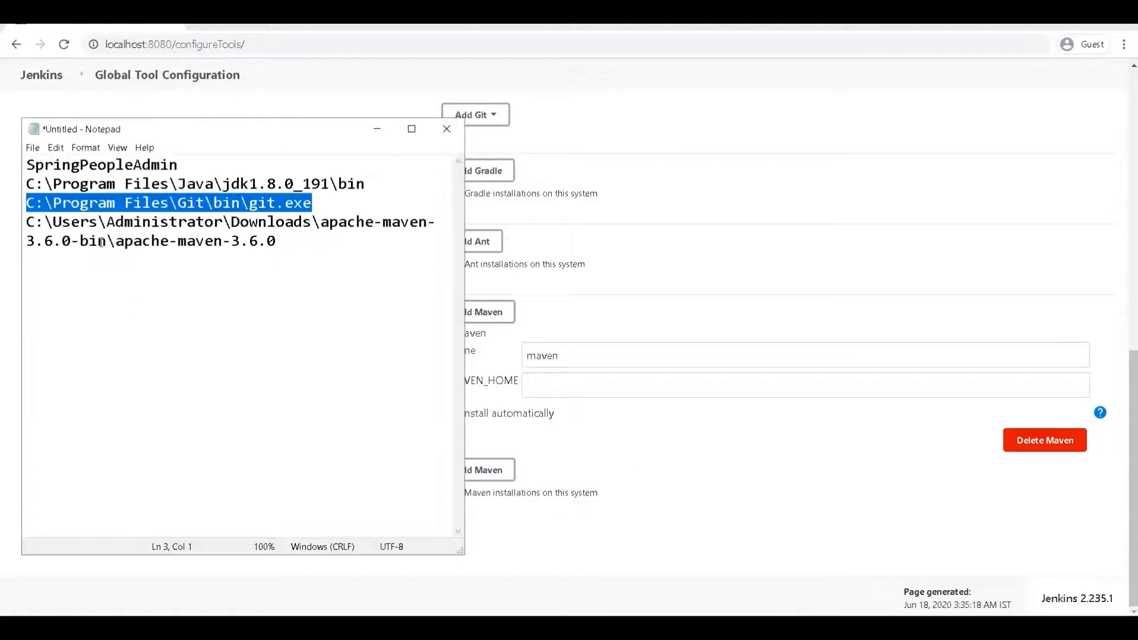
pyautogui.doubleClick(70, 222)
pyautogui.click(105, 222)
pyautogui.doubleClick(108, 222)
pyautogui.click(107, 221)
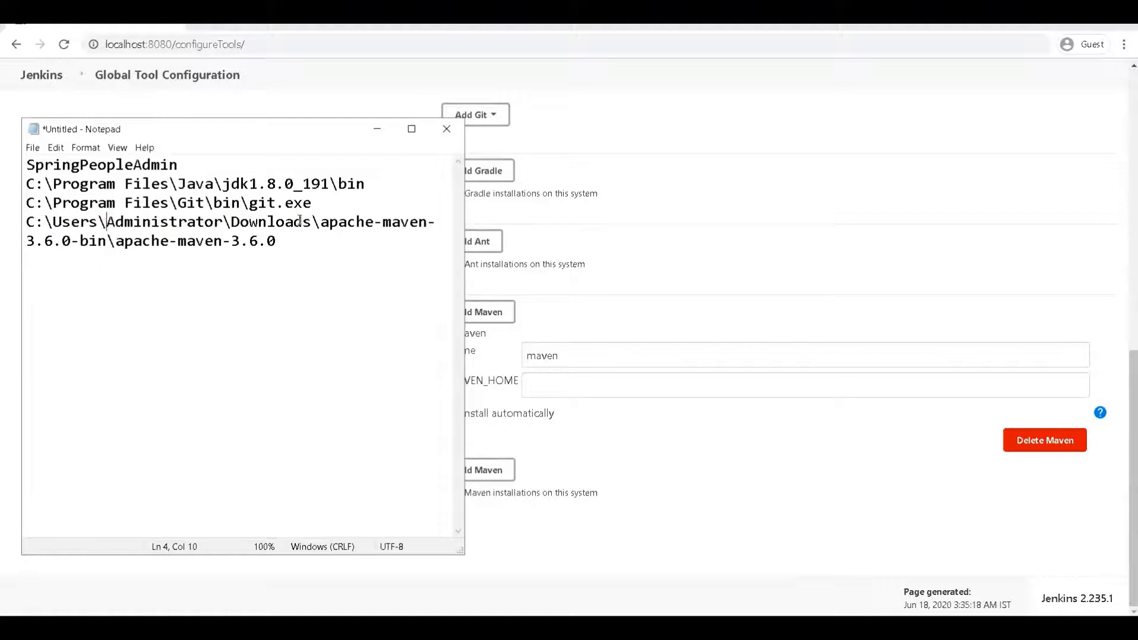
pyautogui.press('Home')
pyautogui.hotkey('shift', 'End')
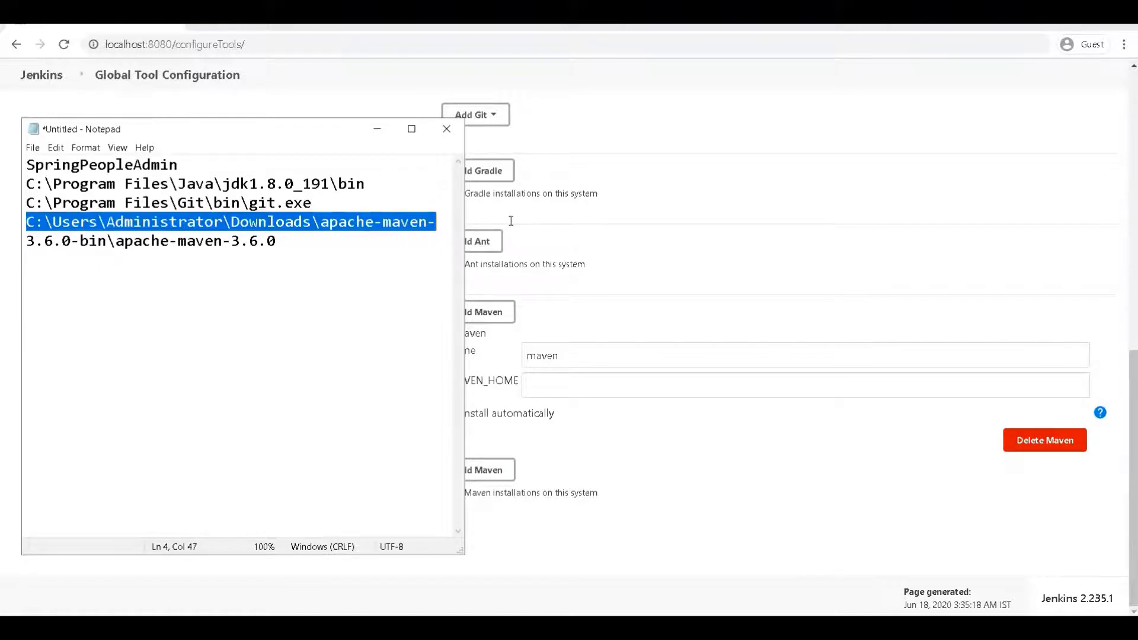
pyautogui.moveTo(279, 240); pyautogui.dragTo(3, 225)
pyautogui.hotkey('ctrl', 'c')
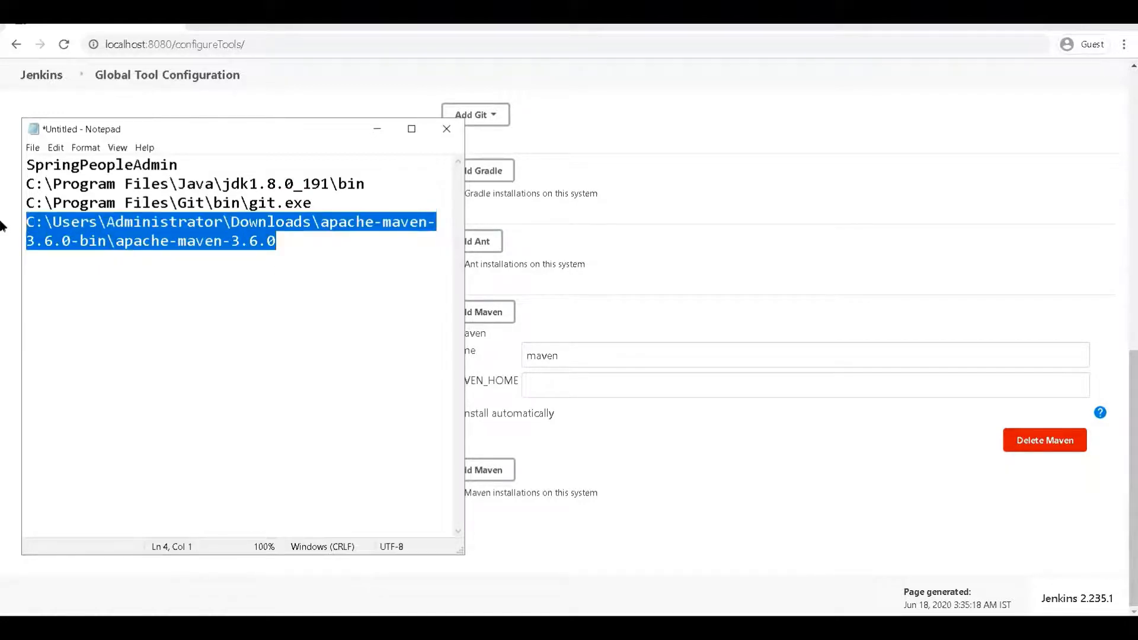
pyautogui.click(559, 392)
pyautogui.hotkey('ctrl', 'v')
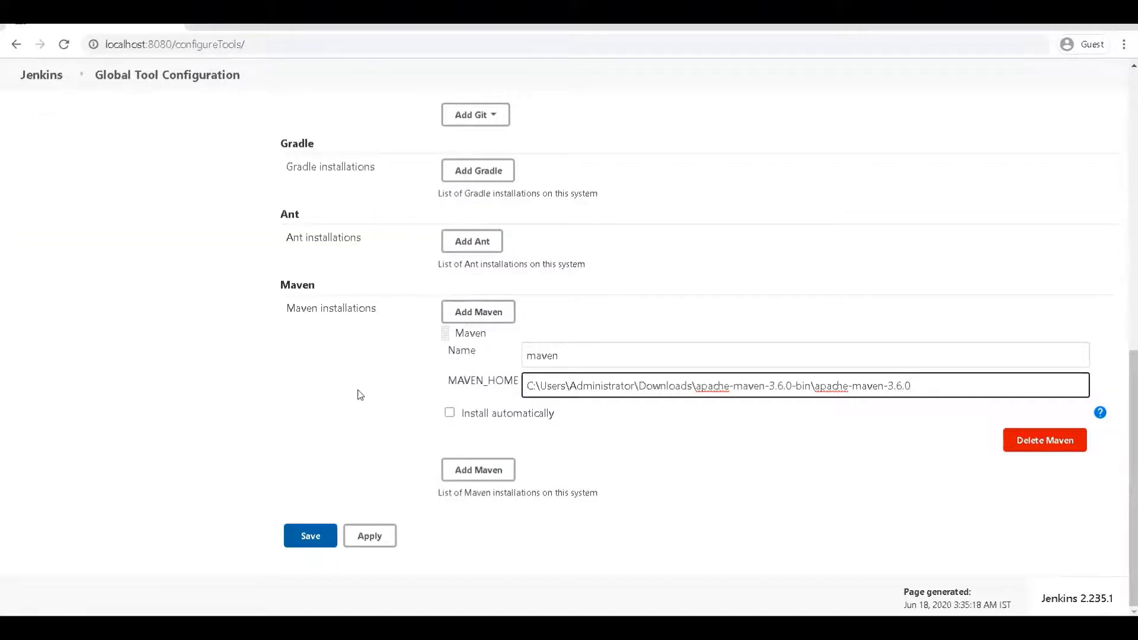
# Step: Turn on automatic Maven install from Apache 3.6.3 and delete the MAVEN_HOME path
pyautogui.click(336, 396)
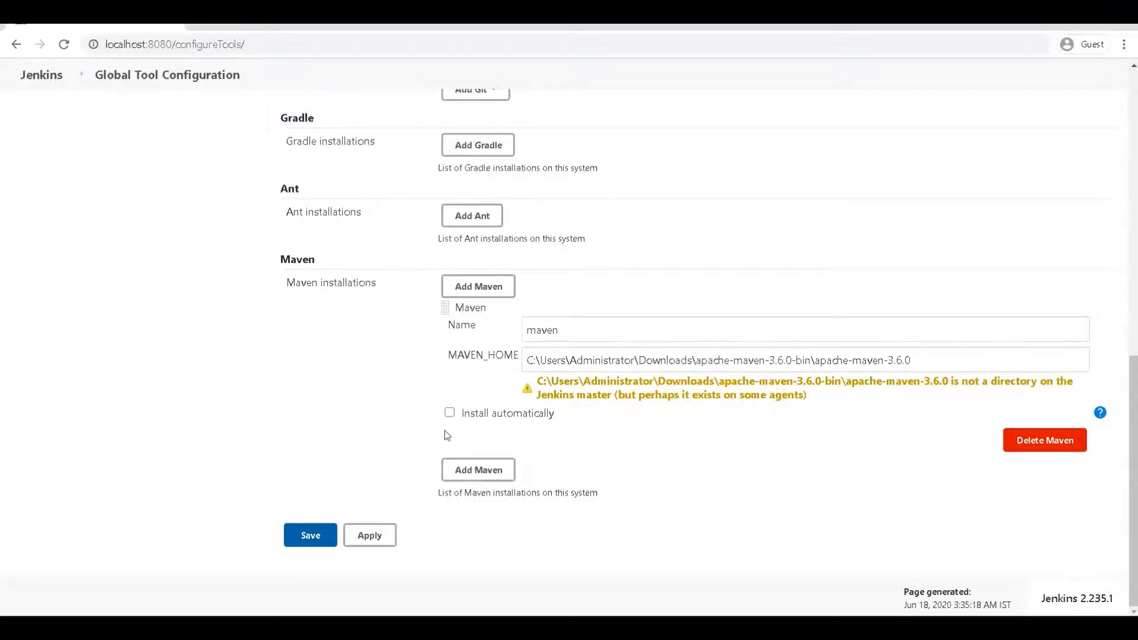
pyautogui.click(984, 358)
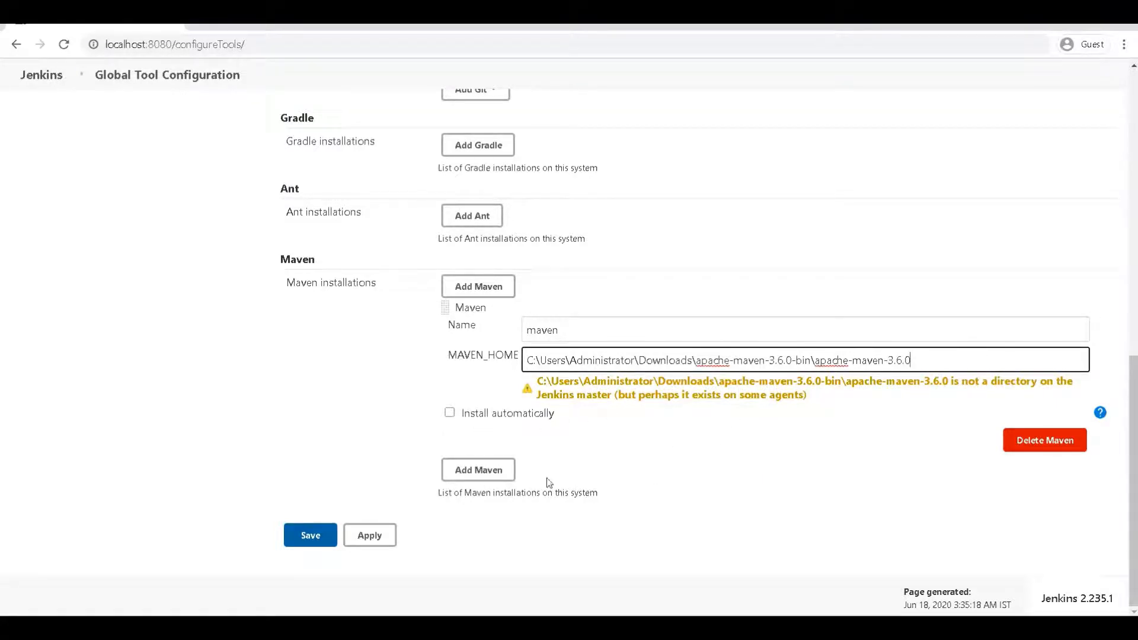
pyautogui.scroll(10, 336, 350)
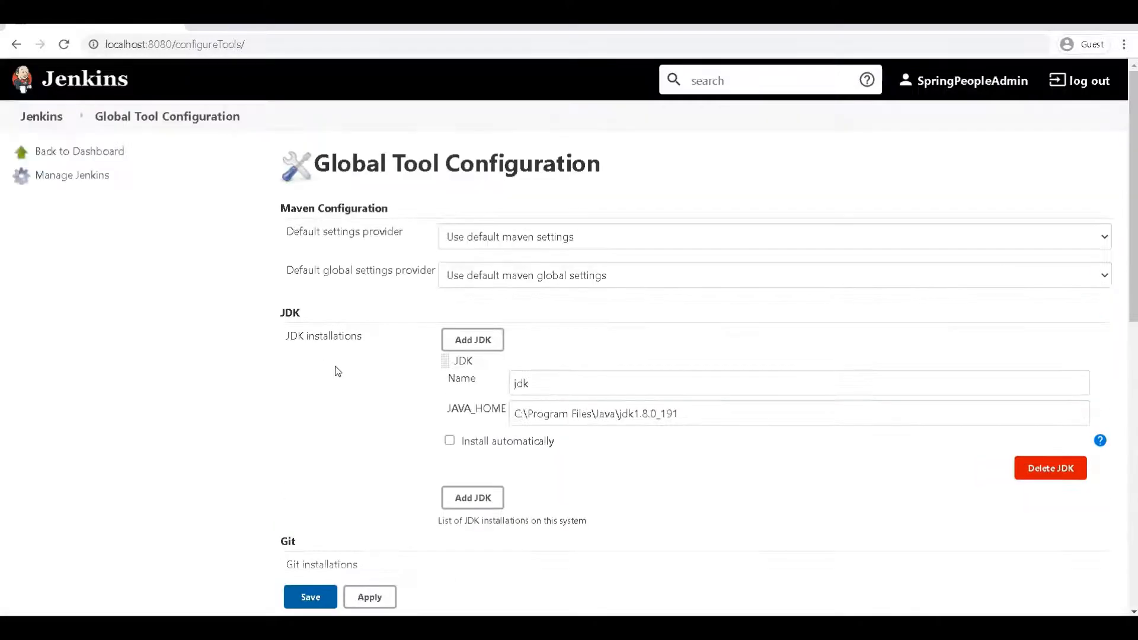
pyautogui.scroll(-9, 368, 329)
pyautogui.scroll(-2, 375, 334)
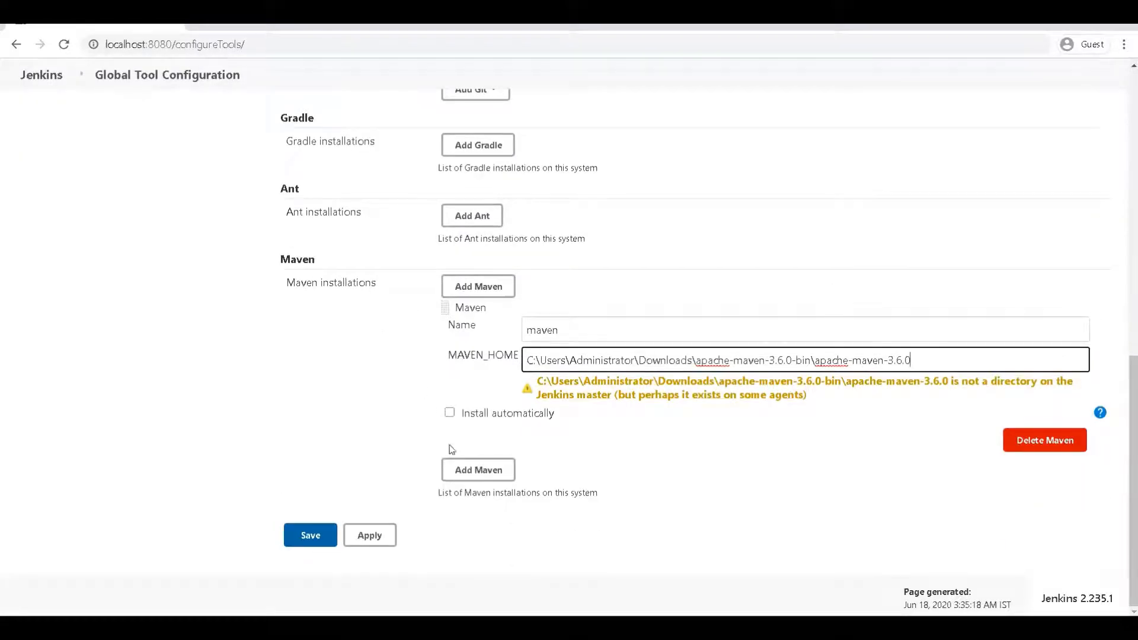
pyautogui.tripleClick(560, 362)
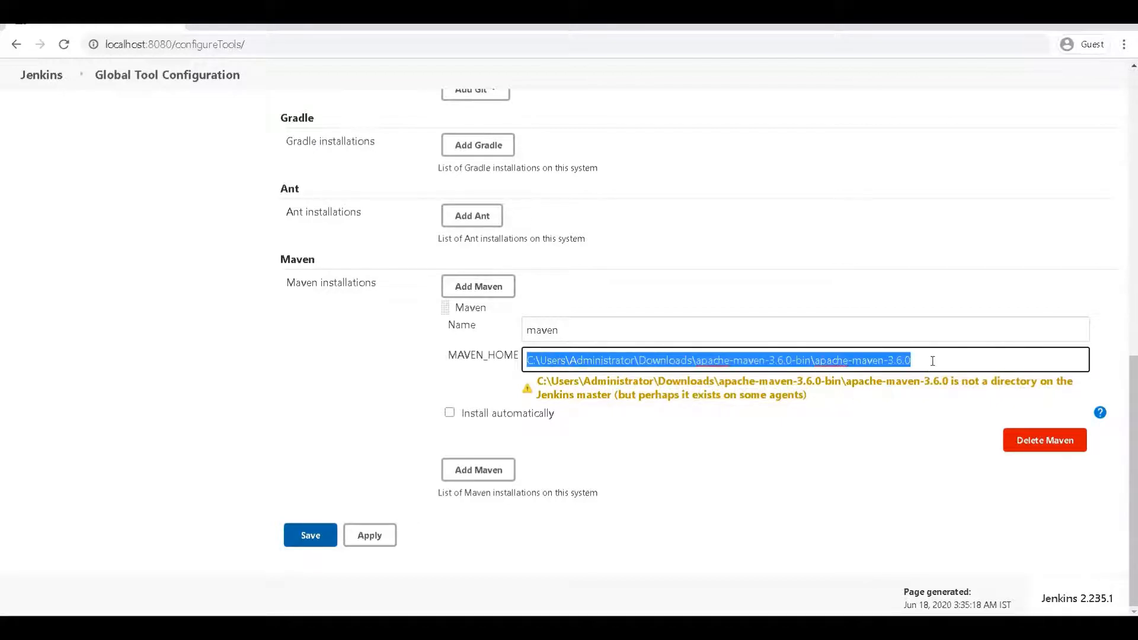
pyautogui.click(479, 412)
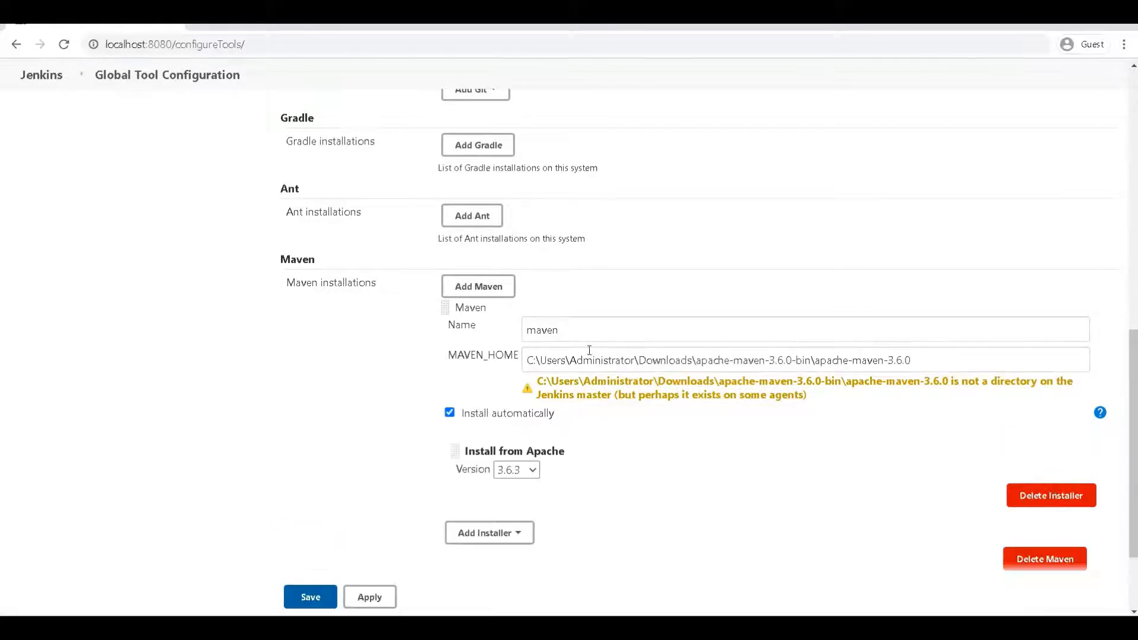
pyautogui.doubleClick(580, 335)
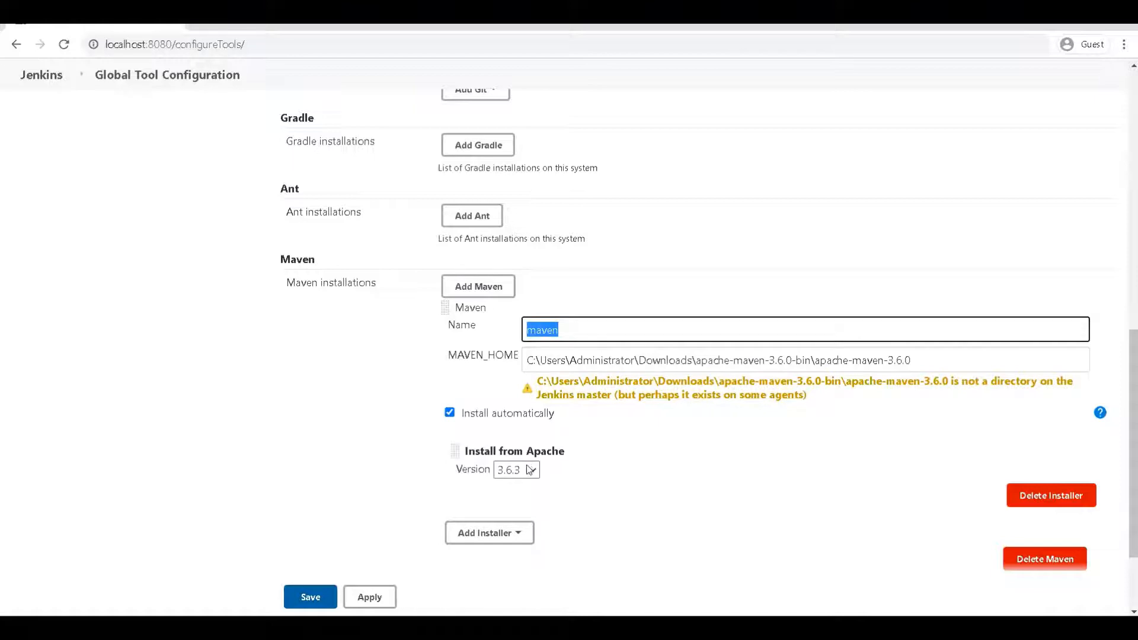
pyautogui.scroll(-2, 532, 474)
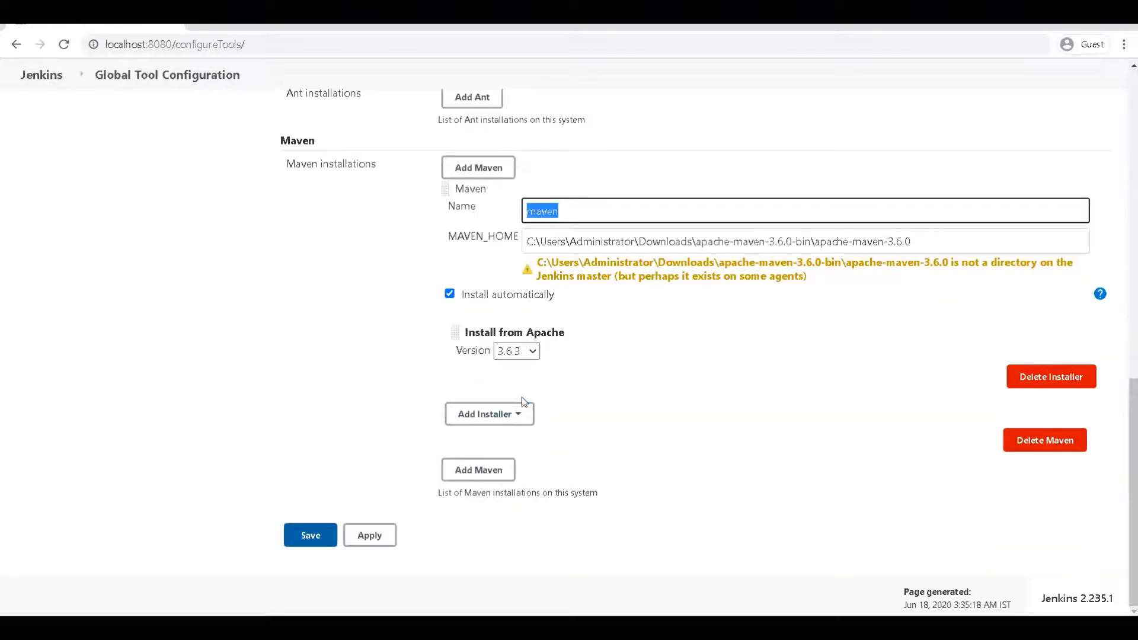
pyautogui.tripleClick(585, 245)
pyautogui.press('BackSpace')
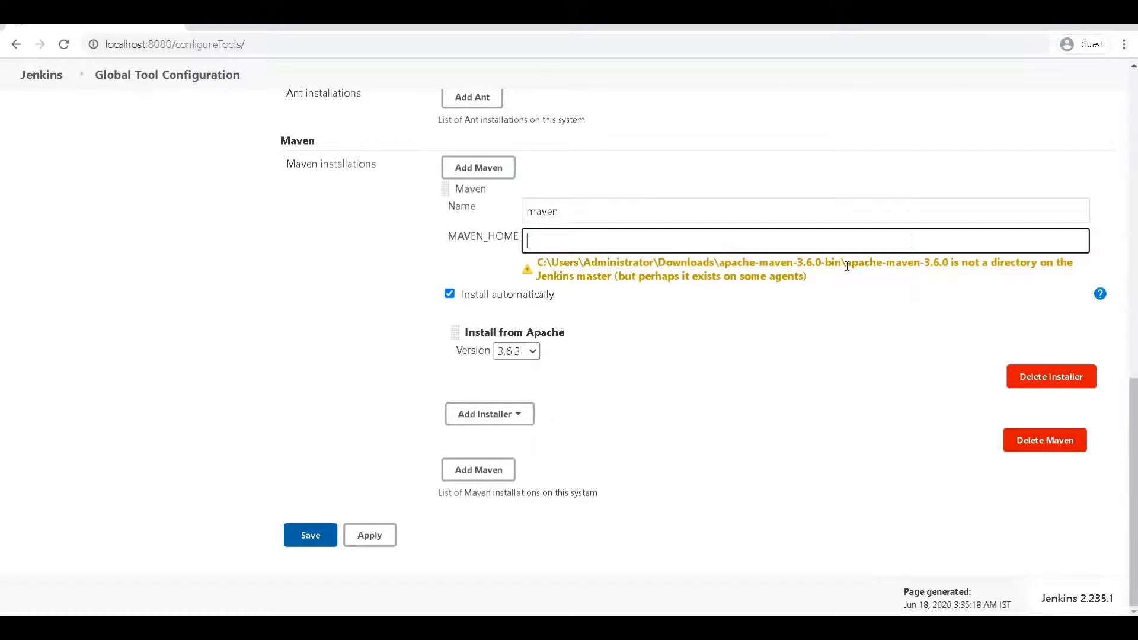
pyautogui.click(405, 367)
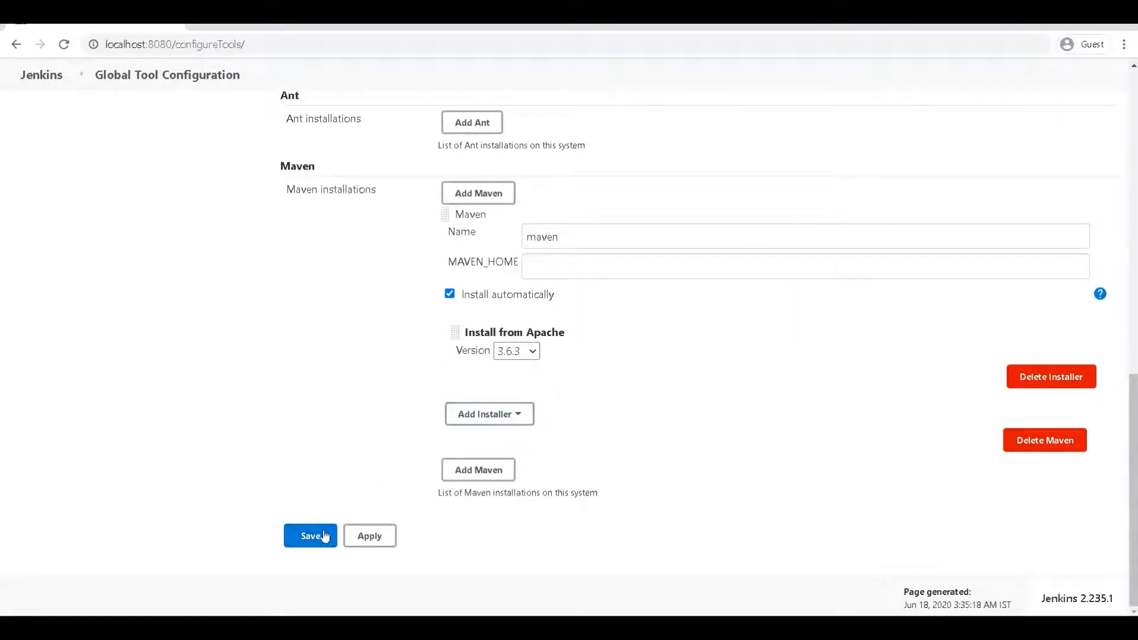
# Step: Apply and save the tool configuration, then reopen it to review the saved Maven installation
pyautogui.click(367, 536)
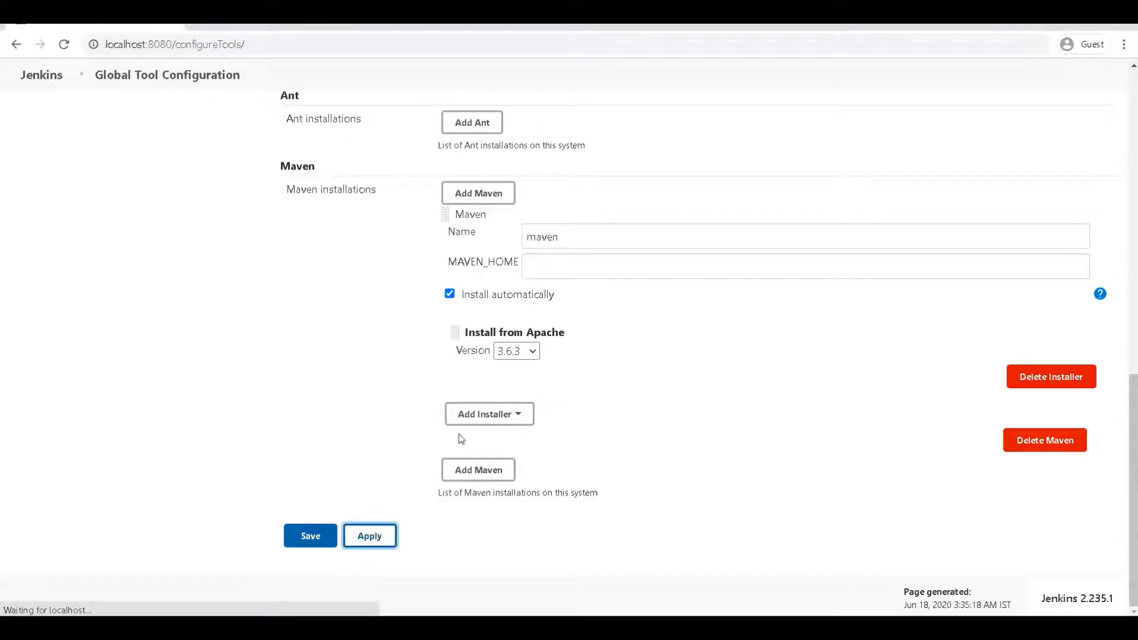
pyautogui.click(330, 528)
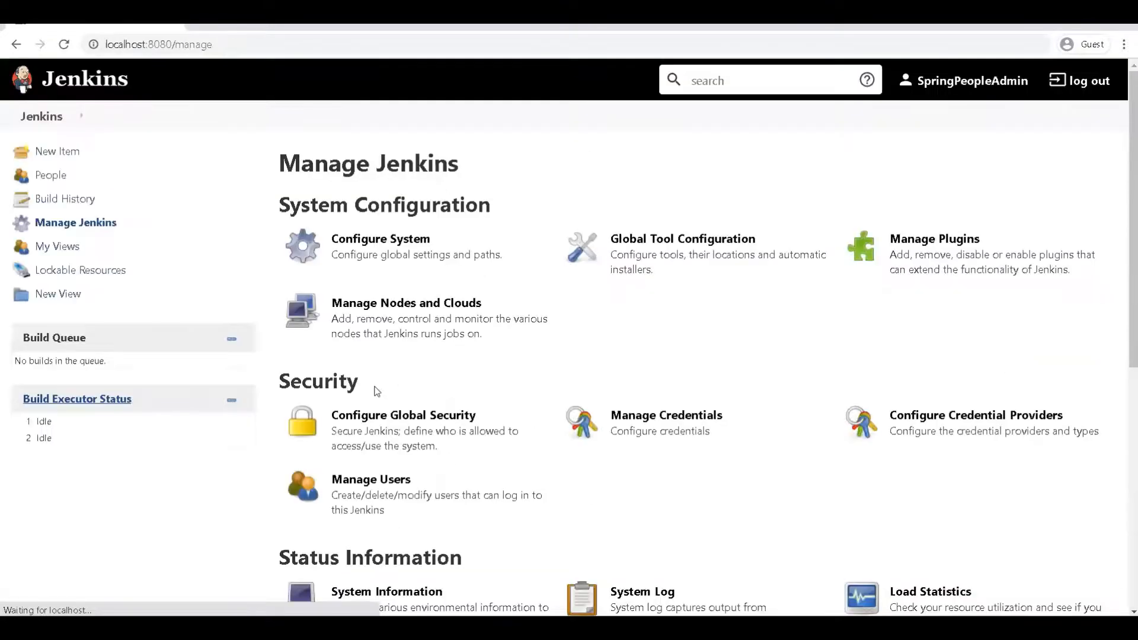
pyautogui.click(659, 254)
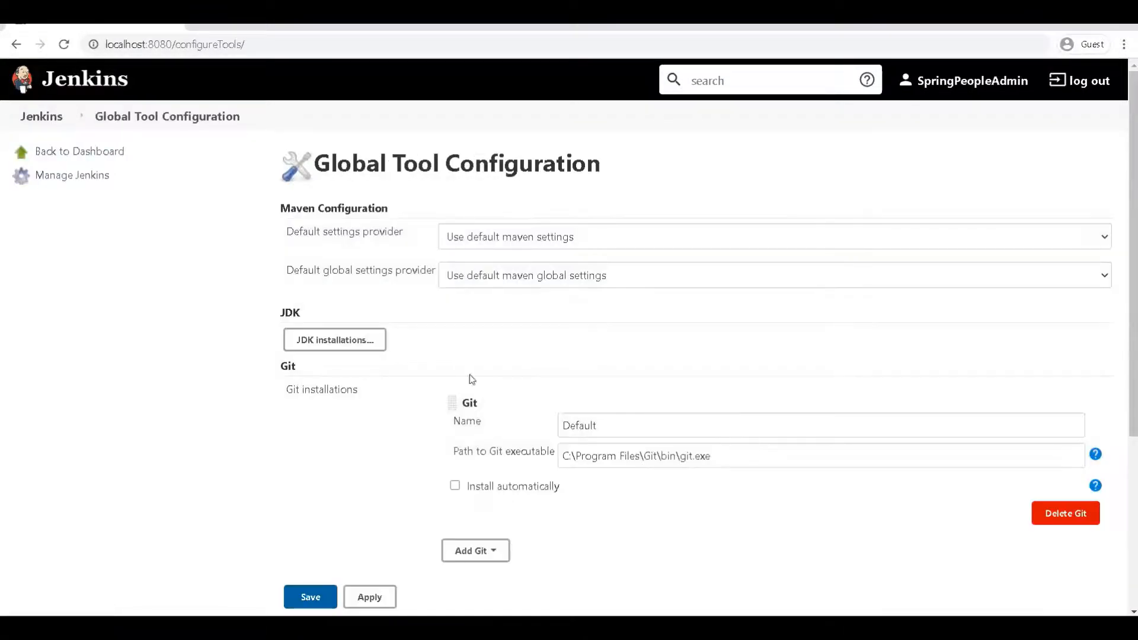
pyautogui.scroll(-4, 214, 323)
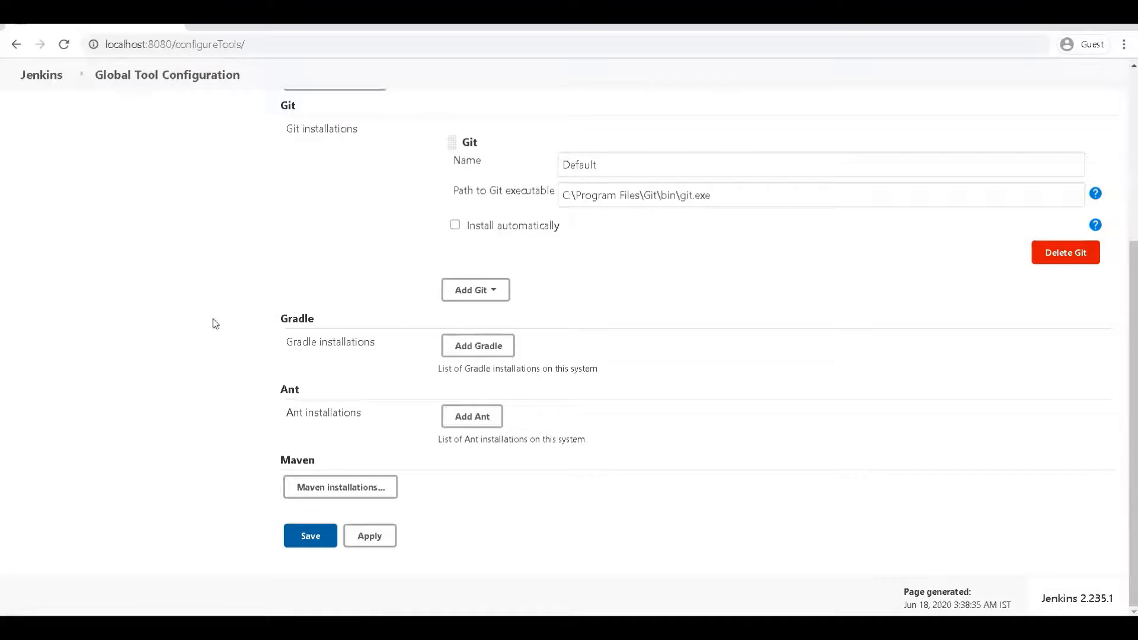
pyautogui.click(311, 487)
pyautogui.scroll(-4, 215, 419)
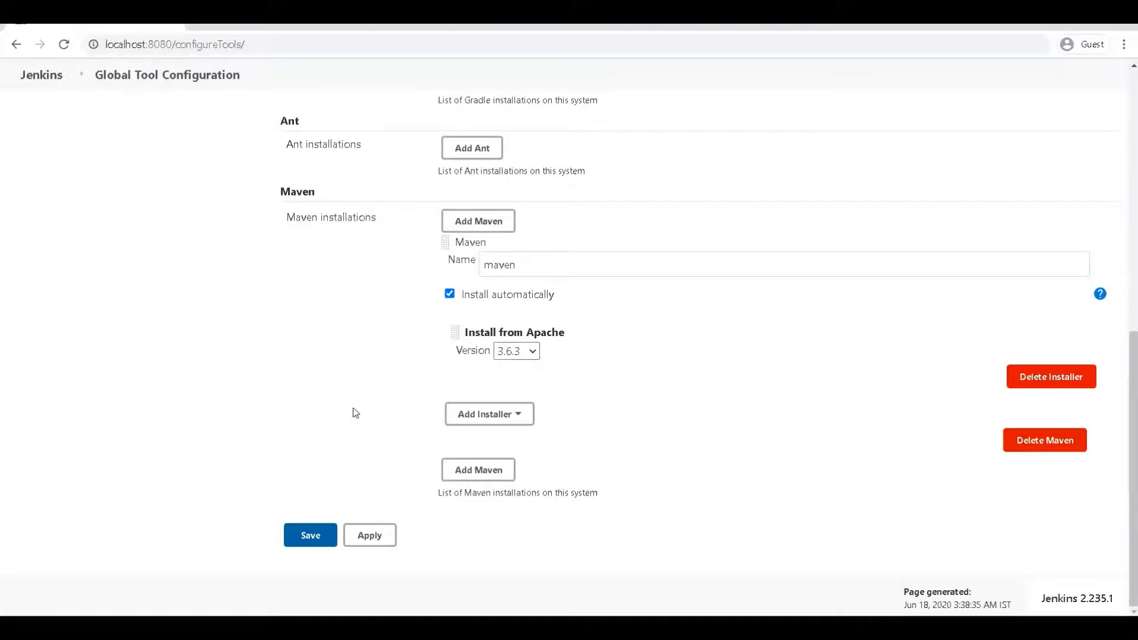
pyautogui.scroll(6, 325, 408)
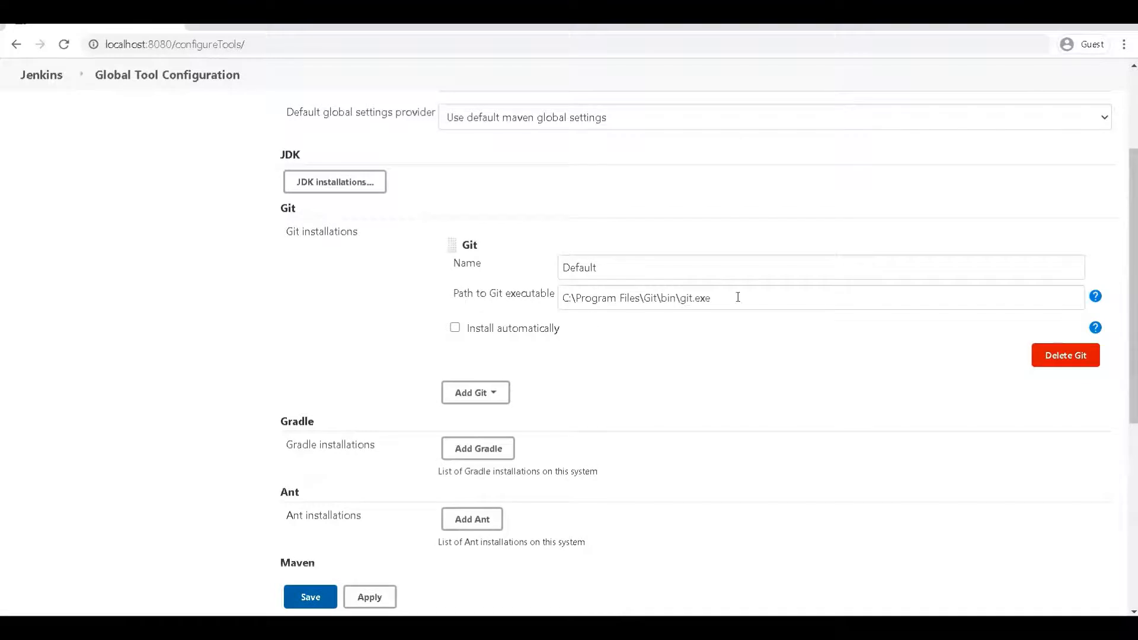
pyautogui.scroll(3, 476, 334)
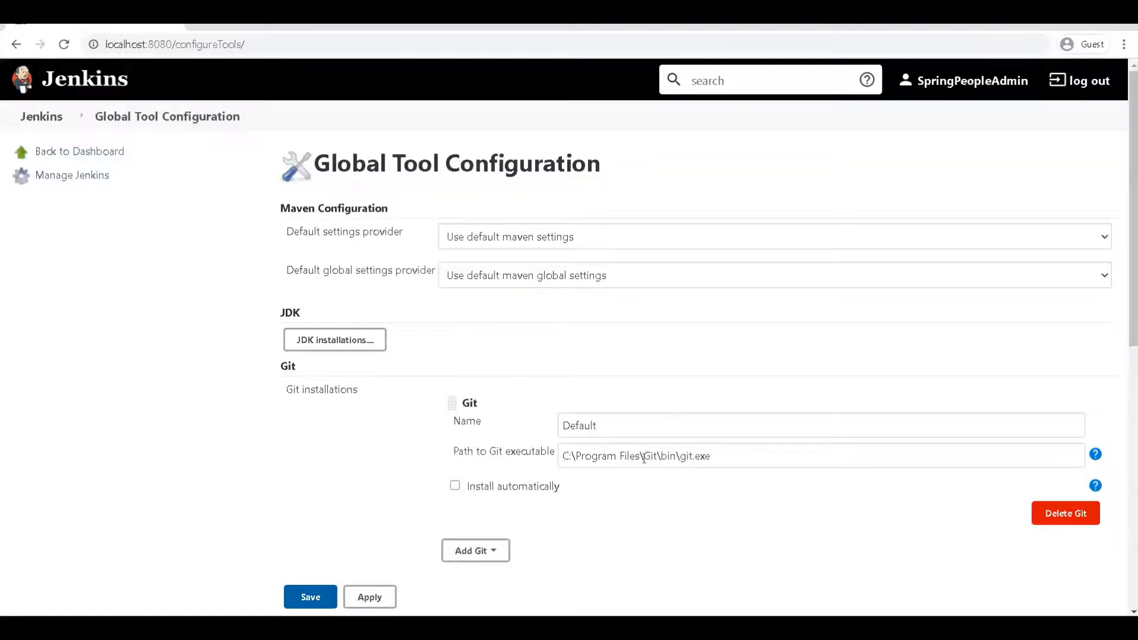
# Step: Check the saved JDK's JAVA_HOME path, then go back to the Jenkins dashboard
pyautogui.click(347, 340)
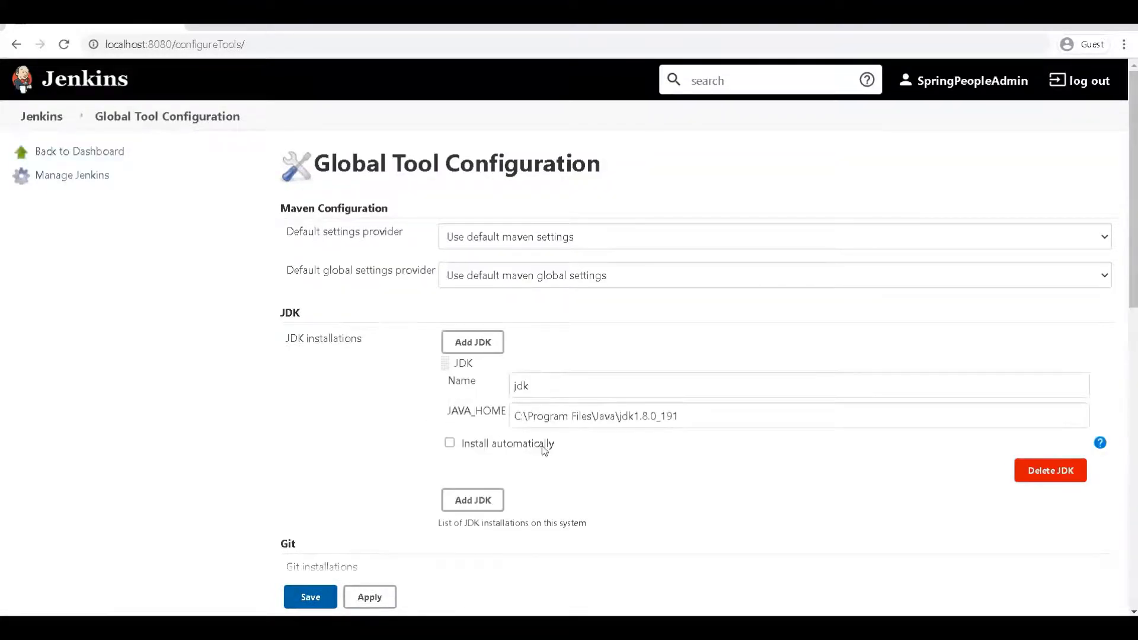
pyautogui.click(723, 418)
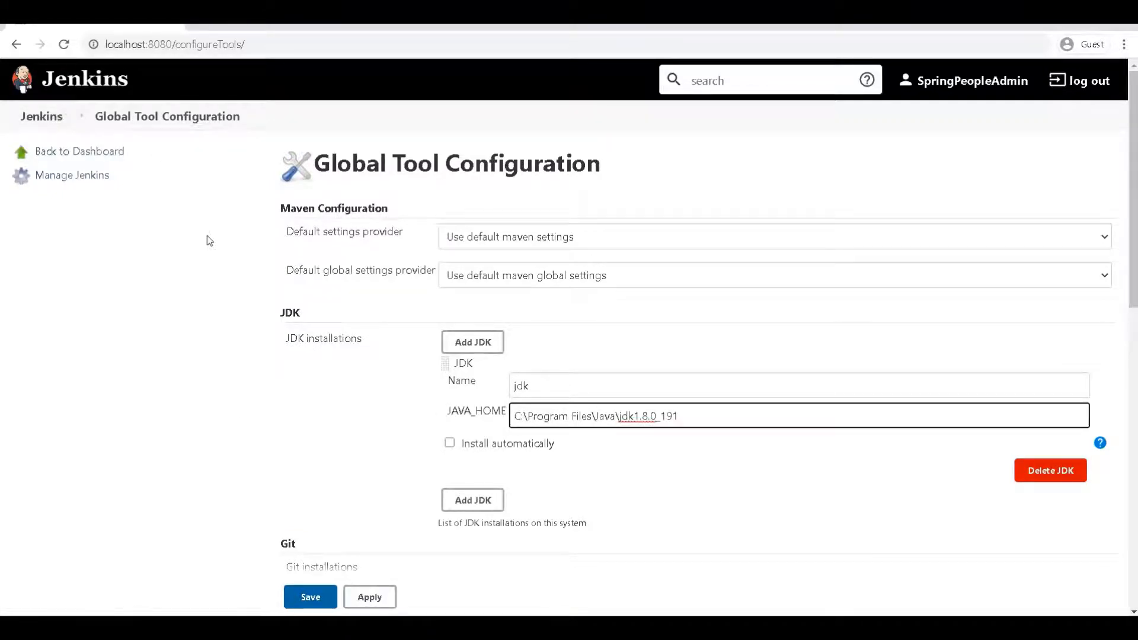
pyautogui.scroll(-12, 198, 311)
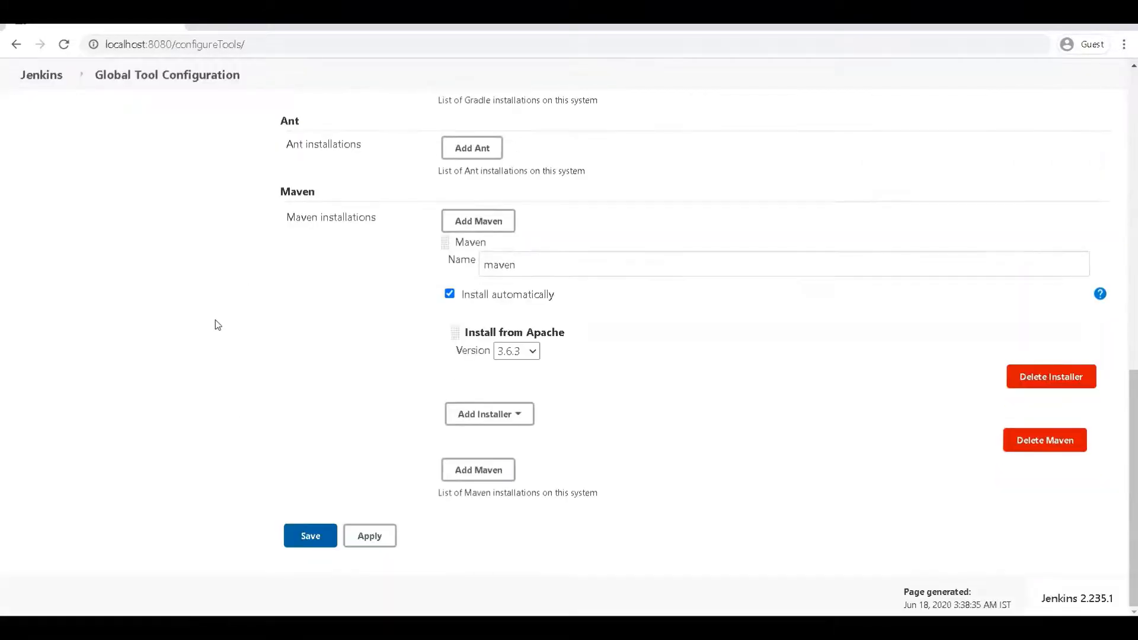
pyautogui.scroll(11, 216, 323)
pyautogui.scroll(1, 204, 279)
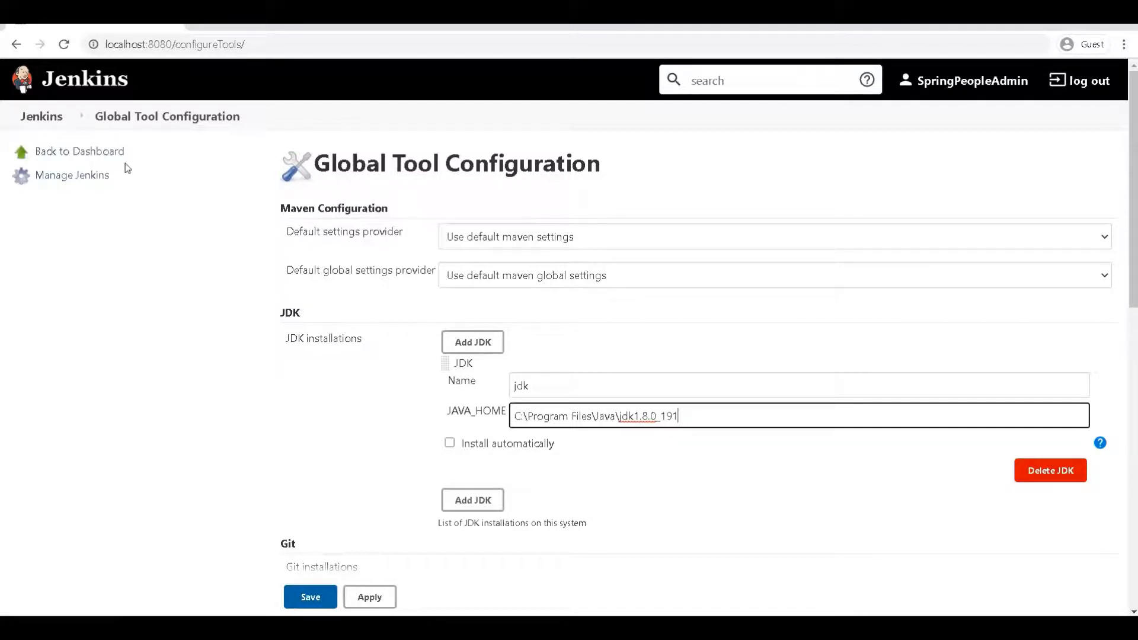
pyautogui.click(52, 118)
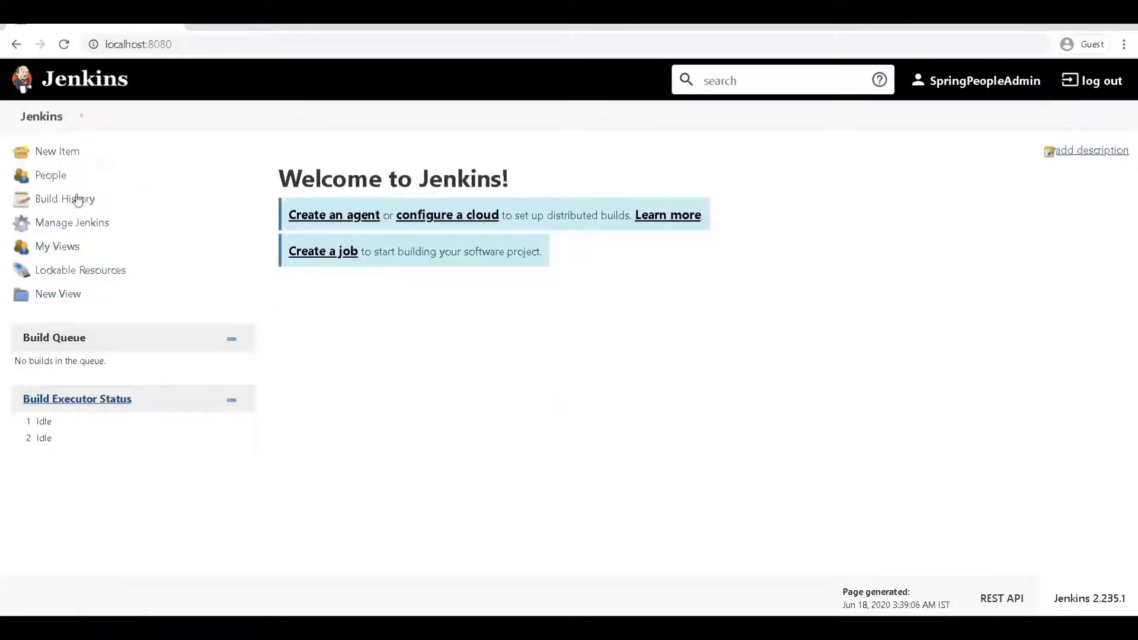
pyautogui.click(59, 225)
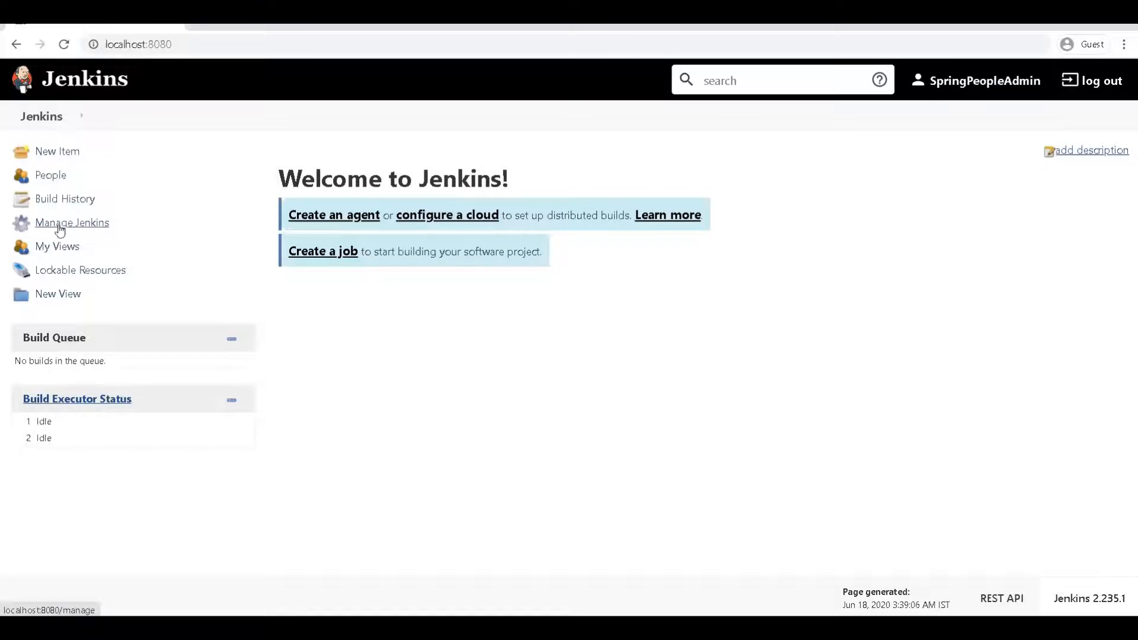
pyautogui.scroll(-5, 530, 383)
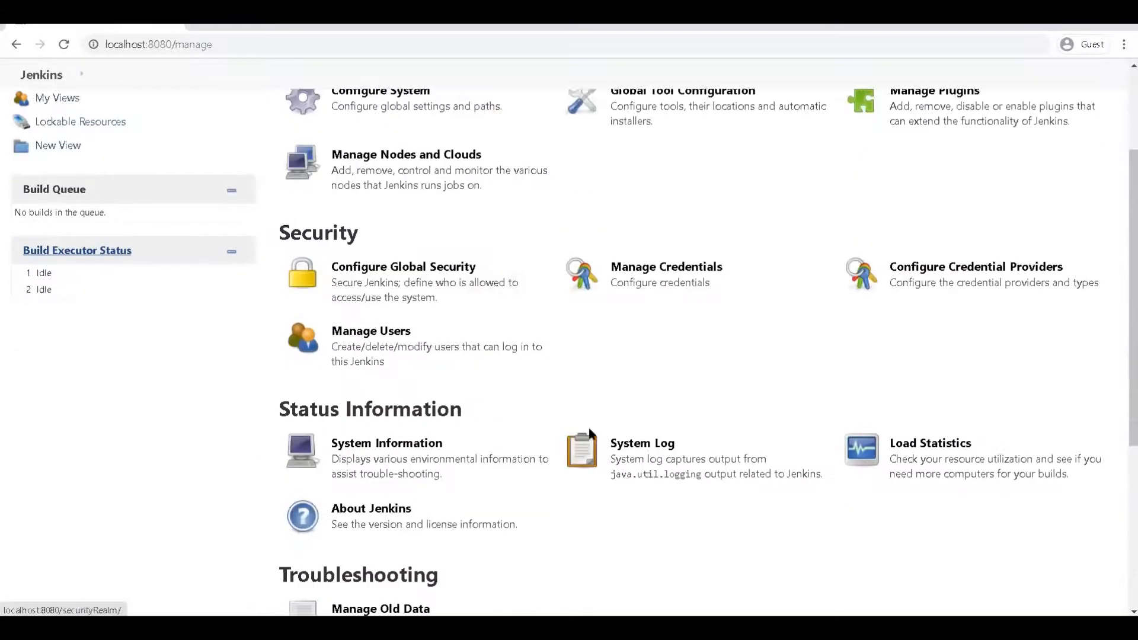
pyautogui.scroll(5, 724, 379)
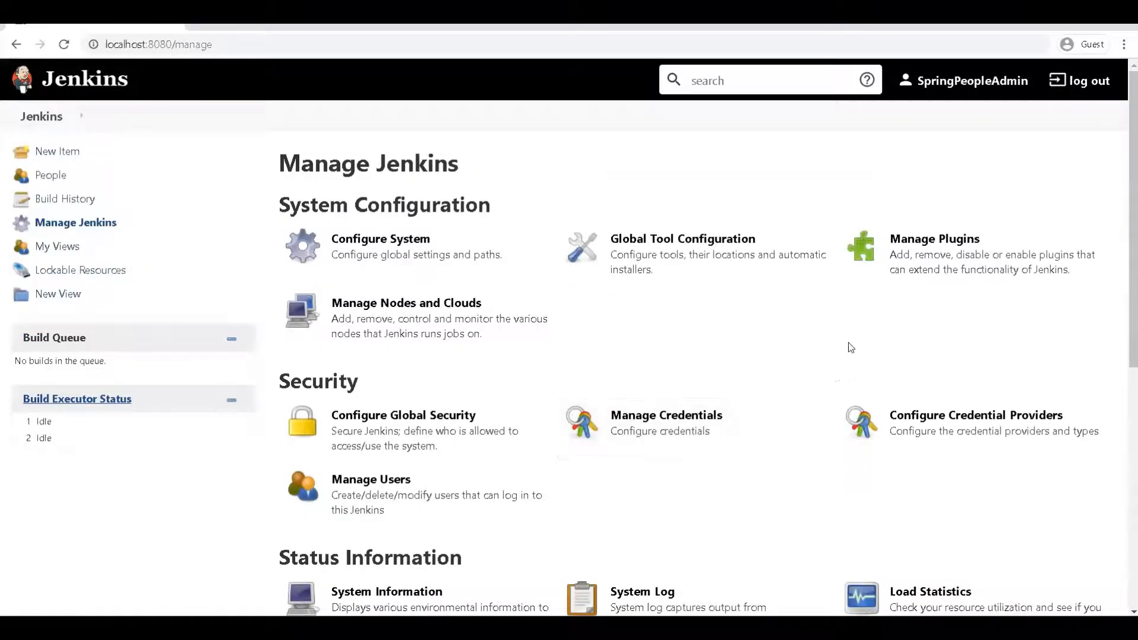
pyautogui.click(913, 254)
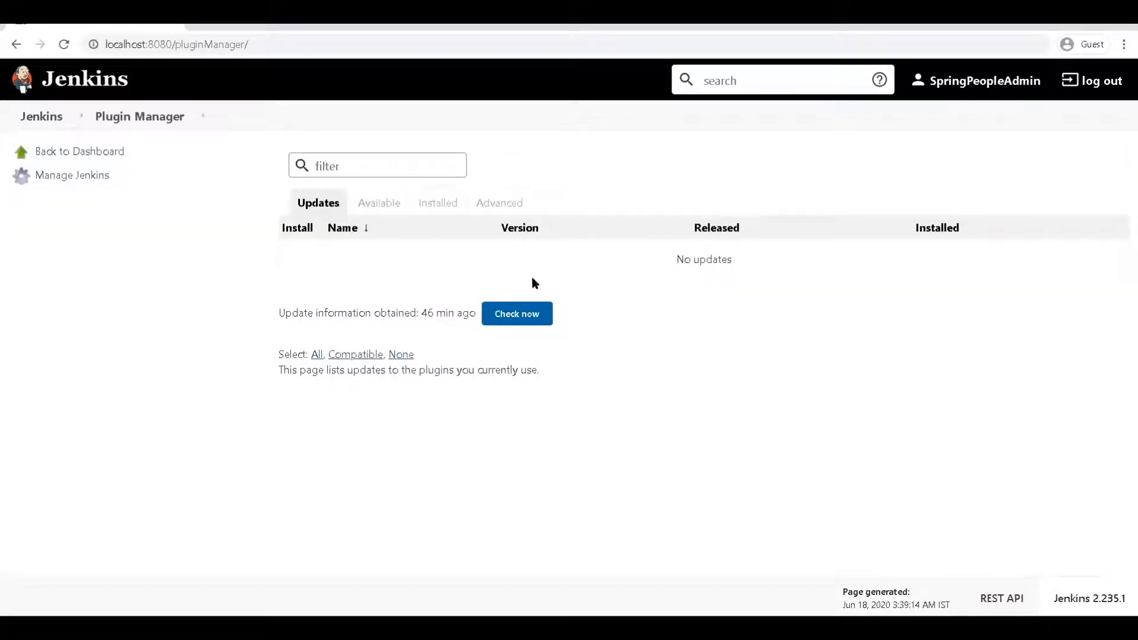
pyautogui.click(380, 207)
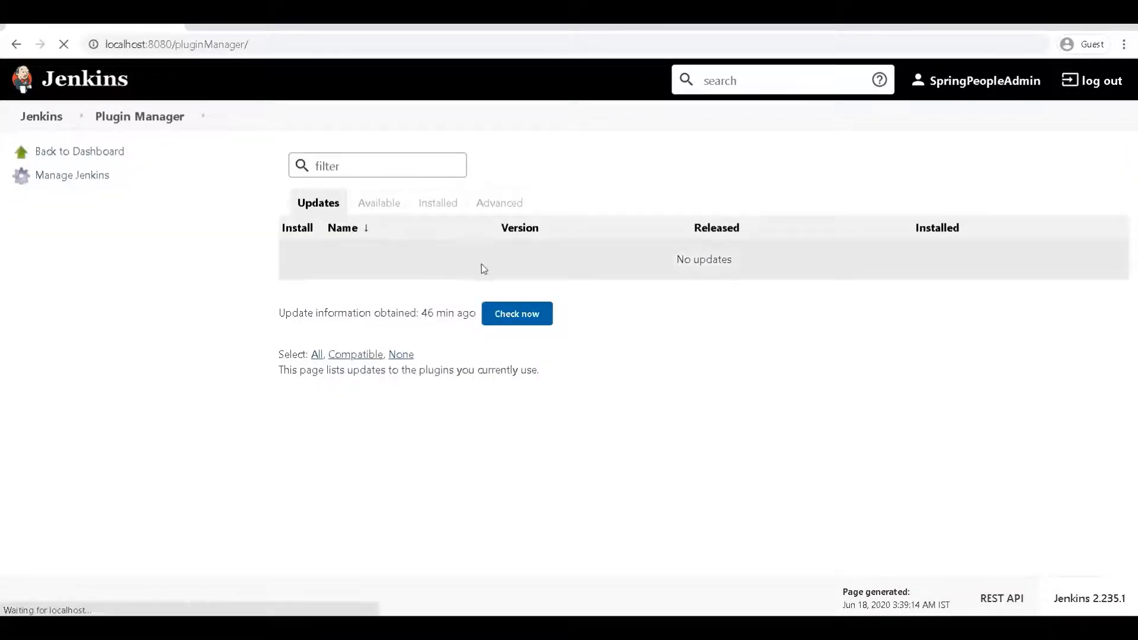
pyautogui.click(442, 209)
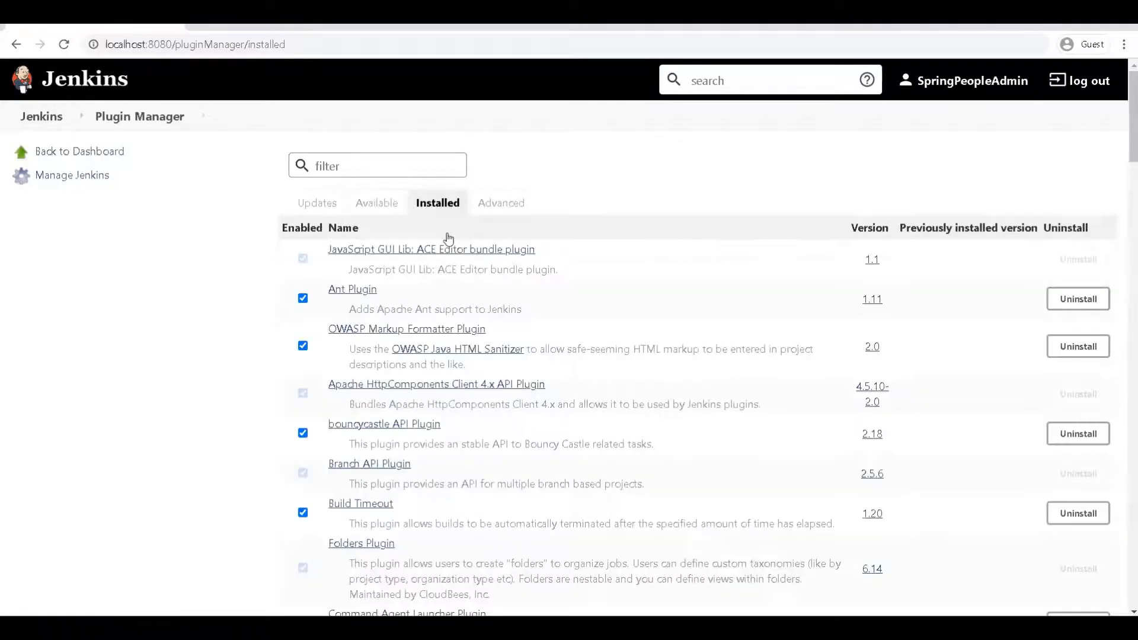
pyautogui.click(448, 231)
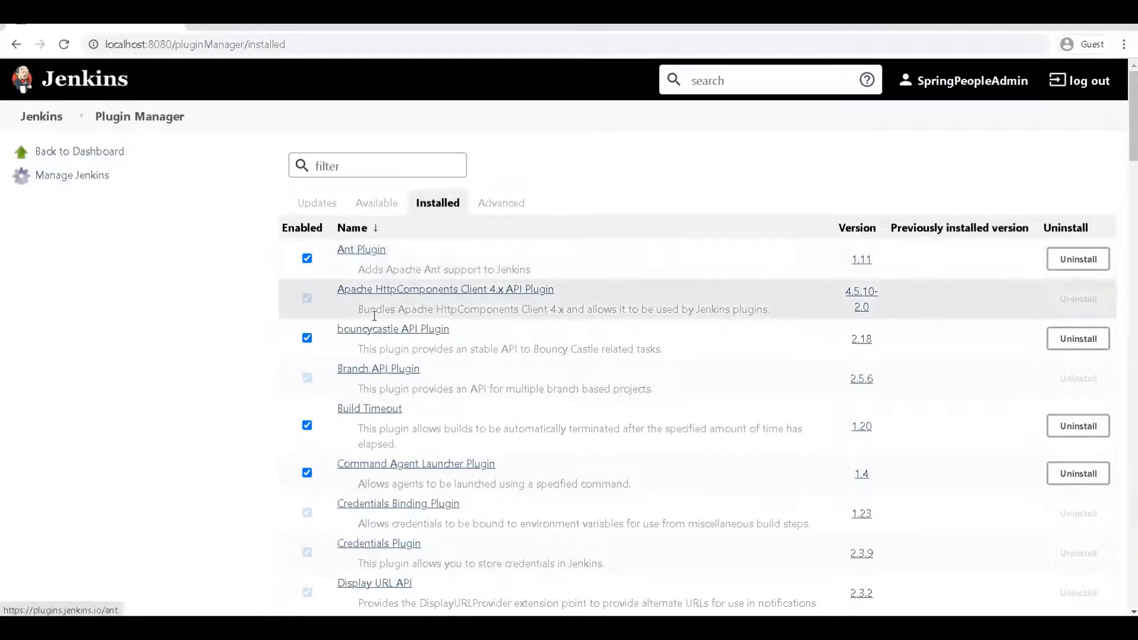
pyautogui.scroll(-2, 356, 296)
pyautogui.scroll(-5, 349, 408)
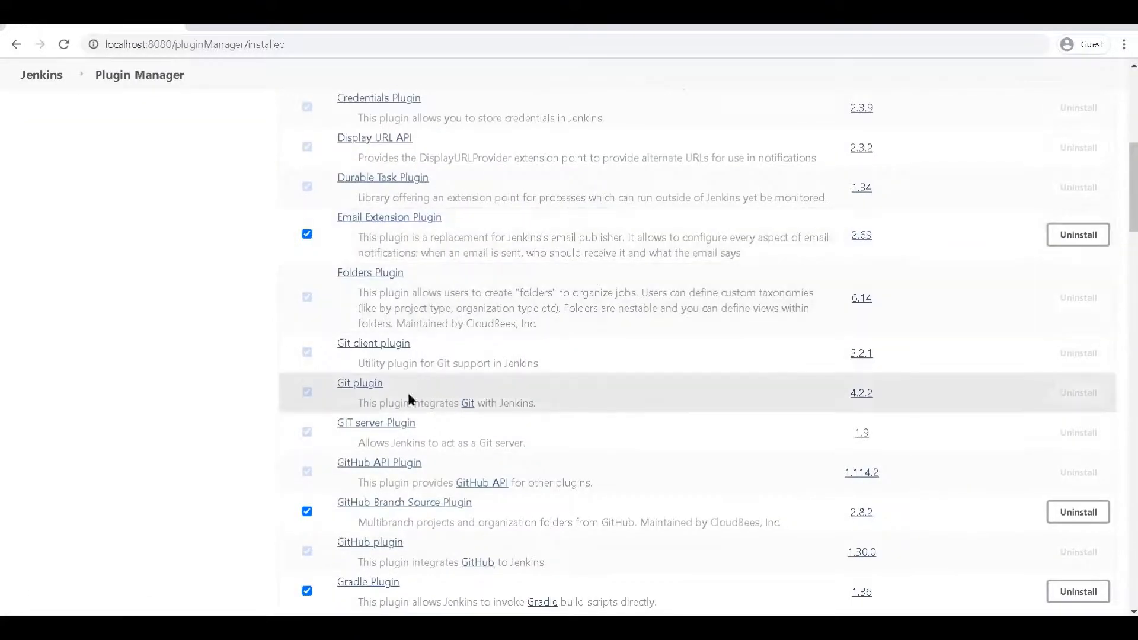
pyautogui.scroll(-10, 409, 403)
pyautogui.scroll(-9, 413, 424)
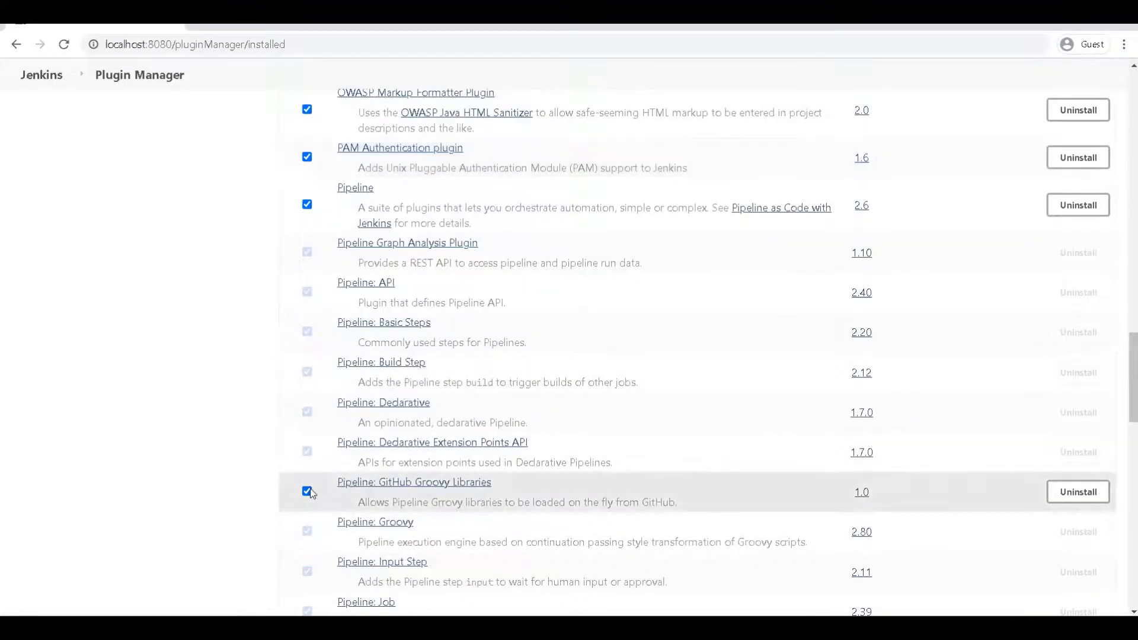
pyautogui.scroll(-5, 311, 494)
pyautogui.scroll(3, 362, 444)
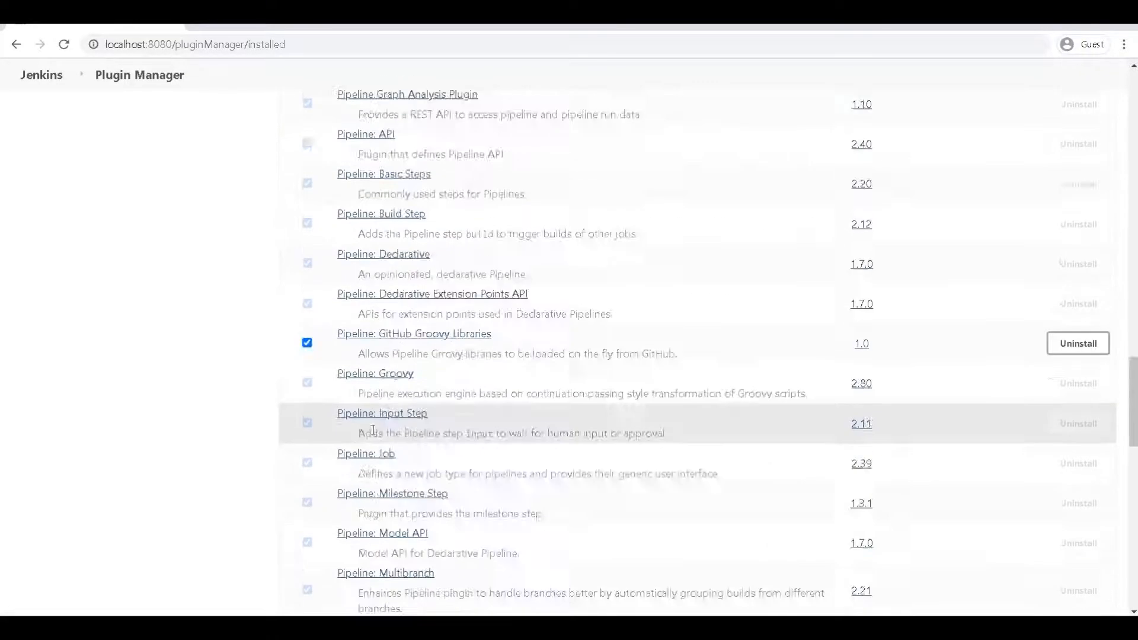
pyautogui.scroll(20, 373, 431)
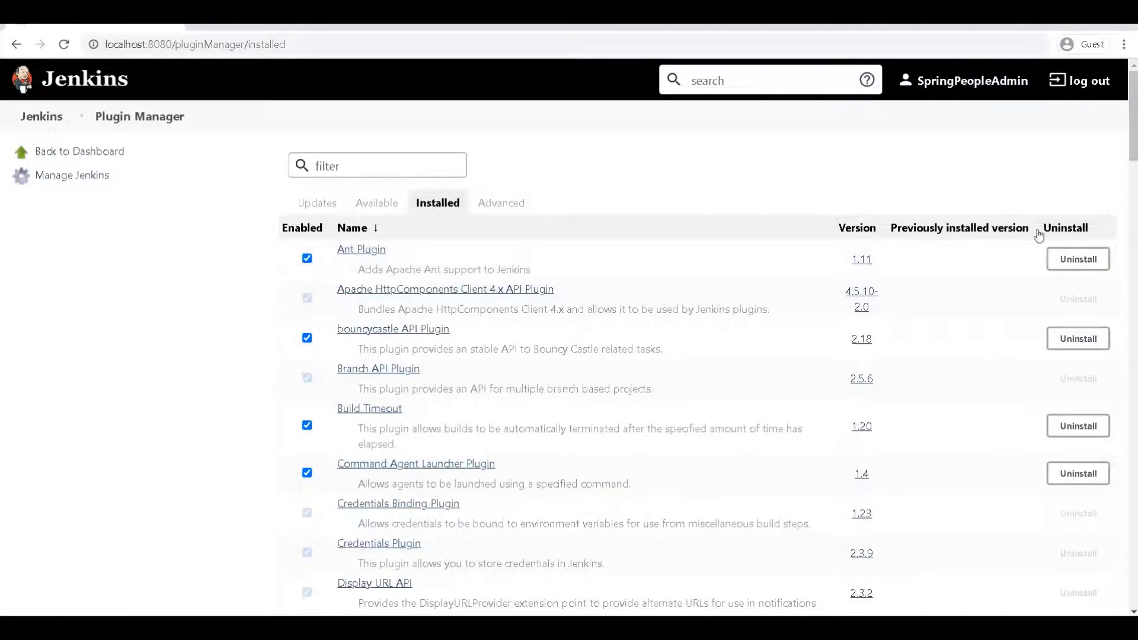
# Step: Uninstall the Ant Plugin 1.11 and confirm, so it shows as Uninstallation pending
pyautogui.click(1077, 260)
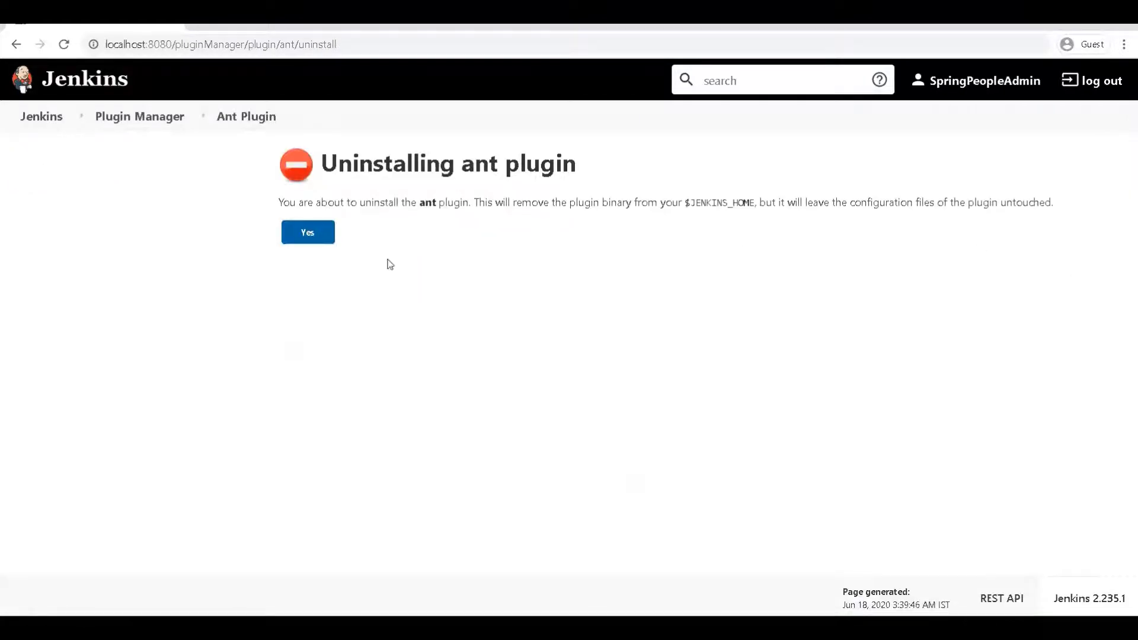
pyautogui.click(316, 238)
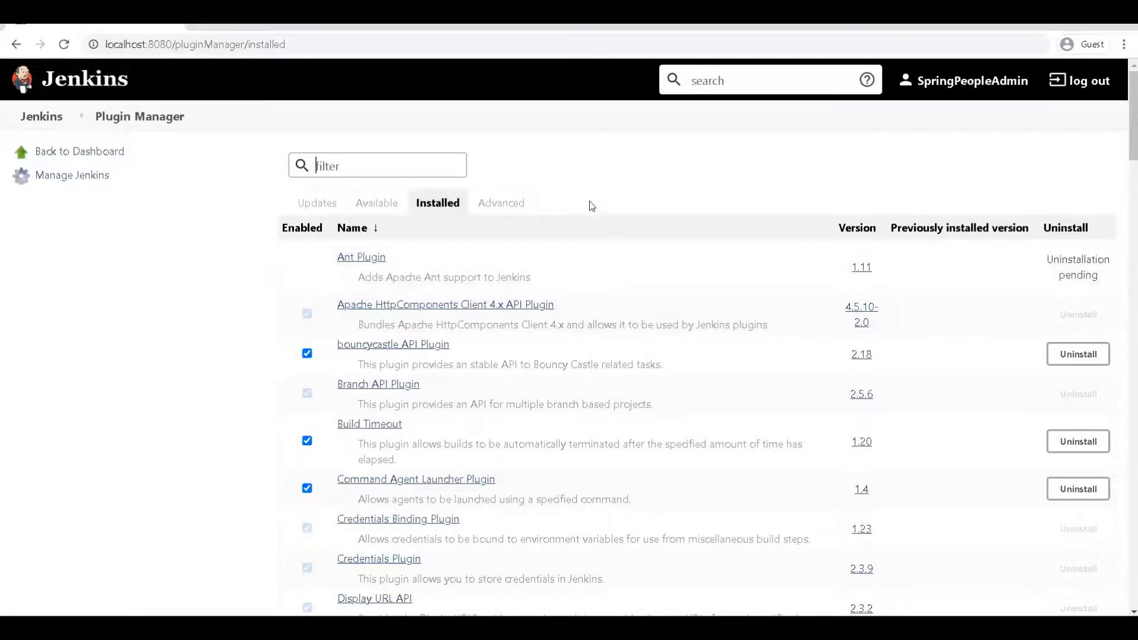
# Step: Restart the Jenkins service with 'jenkins.exe restart' in the admin Command Prompt, then return to the browser
pyautogui.click(754, 628)
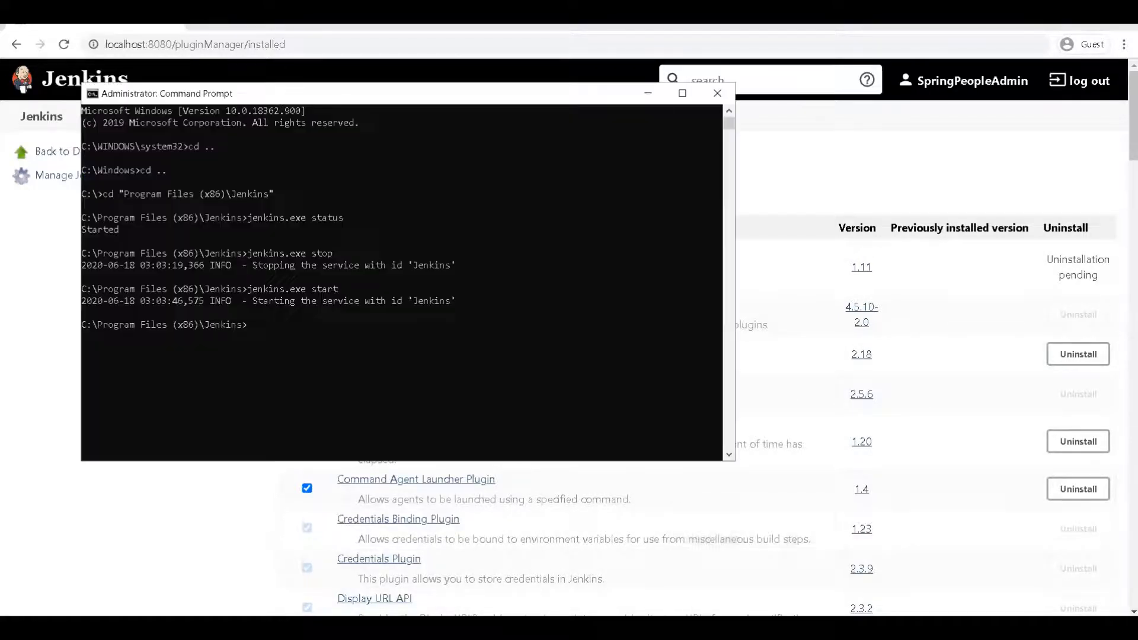
pyautogui.press('Up')
pyautogui.press('BackSpace')
pyautogui.press('BackSpace')
pyautogui.press('BackSpace')
pyautogui.press('BackSpace')
pyautogui.press('BackSpace')
pyautogui.write('restart')
pyautogui.press('Return')
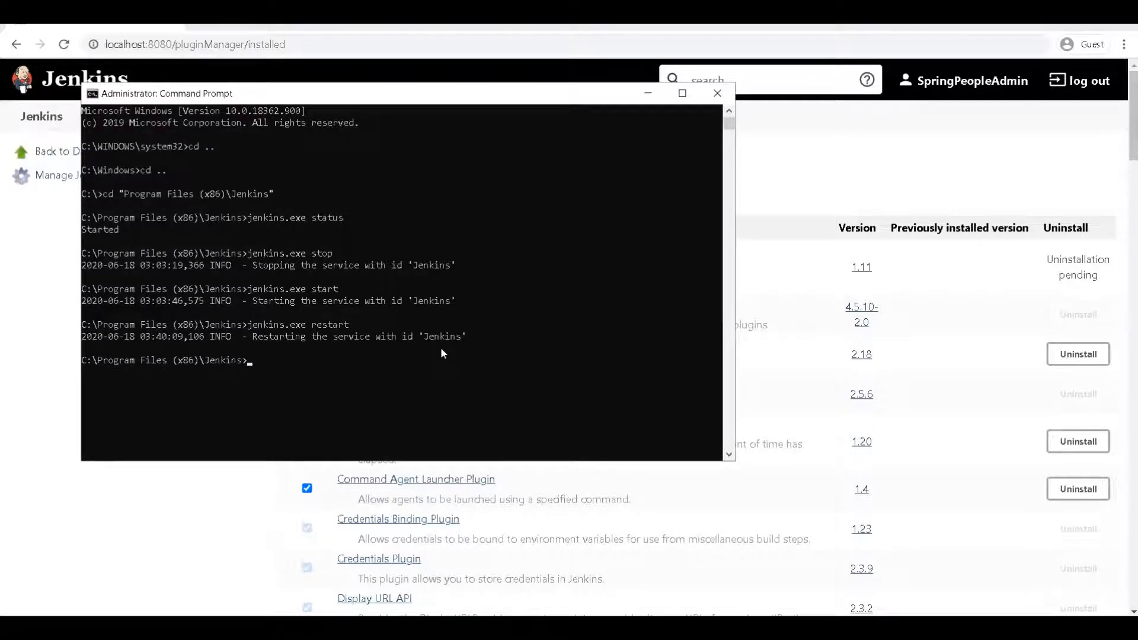
pyautogui.click(64, 44)
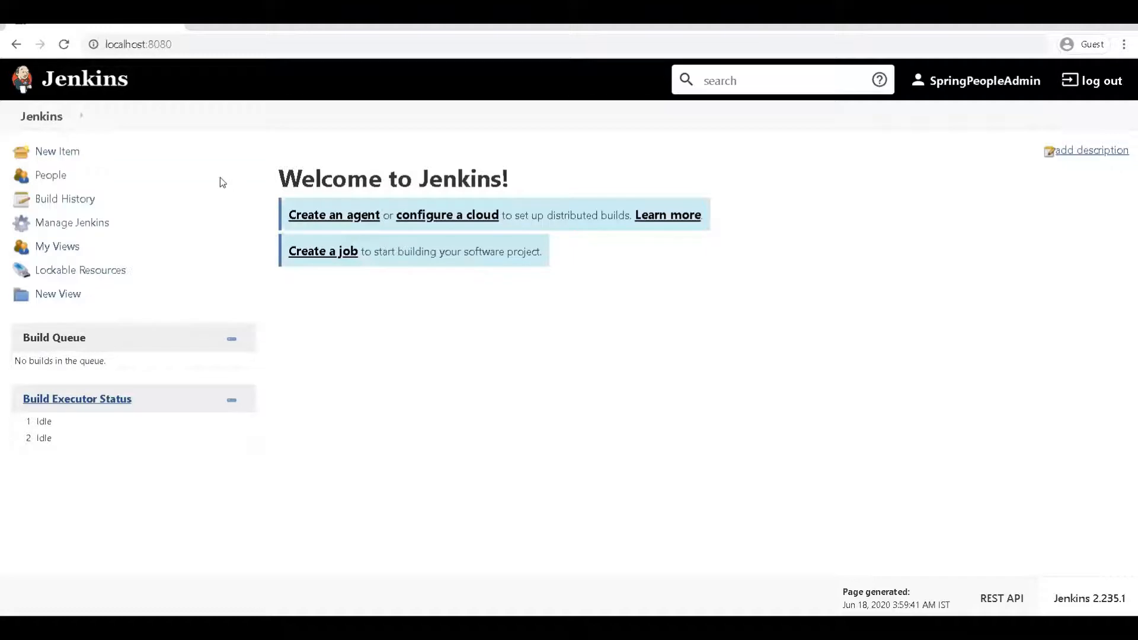
# Step: Filter Installed plugins by 'ant' to confirm it is gone, then check that Ant 1.11 appears under Available
pyautogui.click(73, 224)
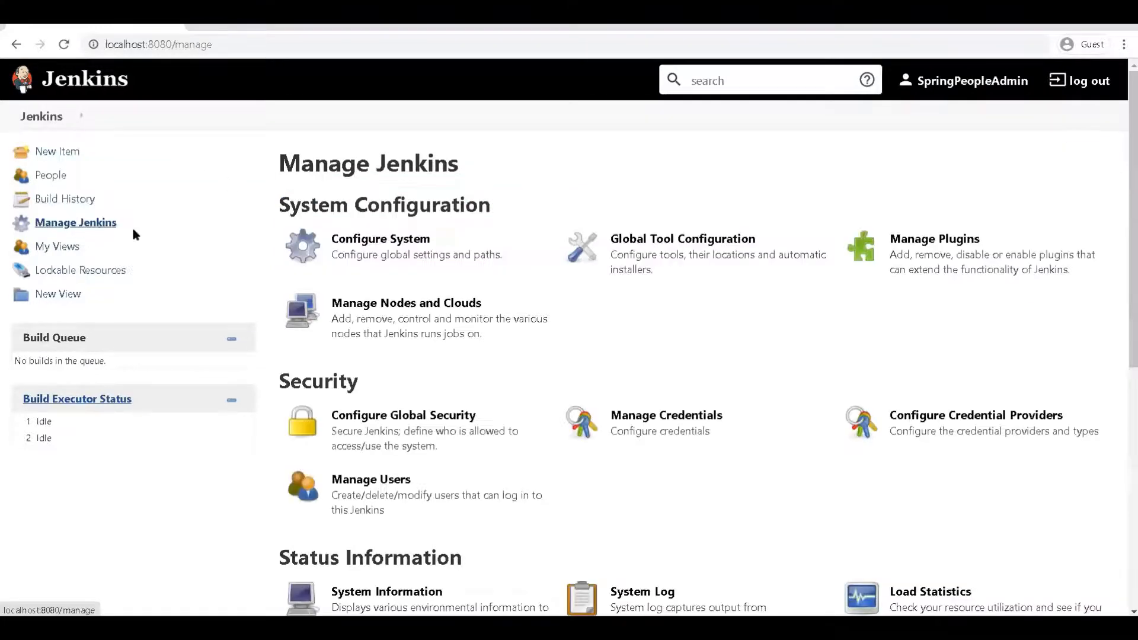
pyautogui.click(930, 252)
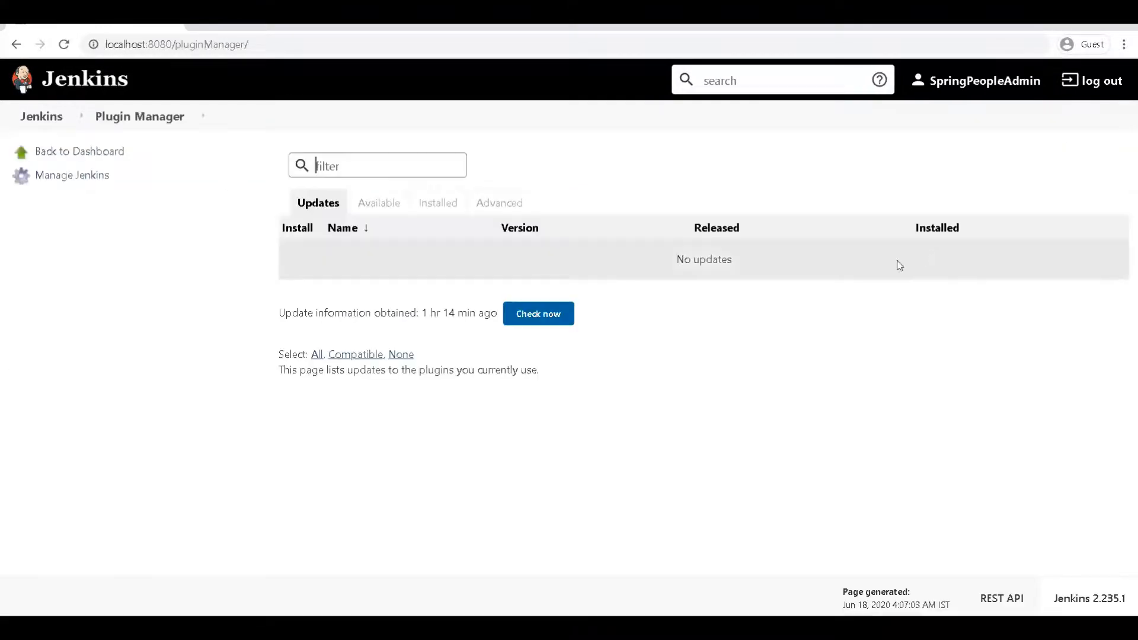
pyautogui.click(436, 211)
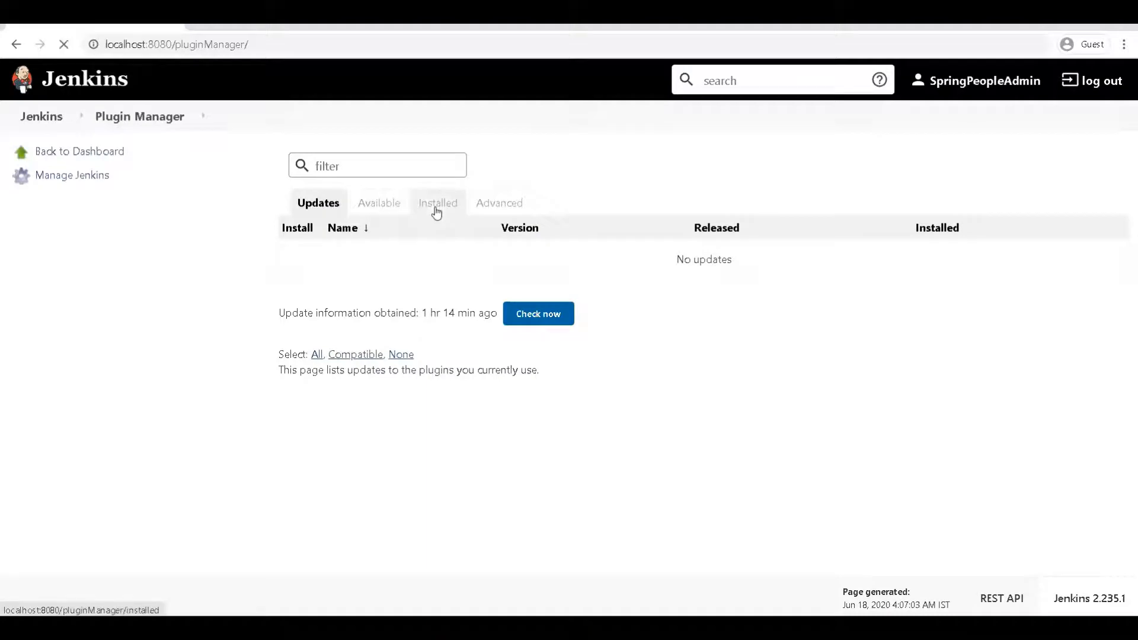
pyautogui.write('ant')
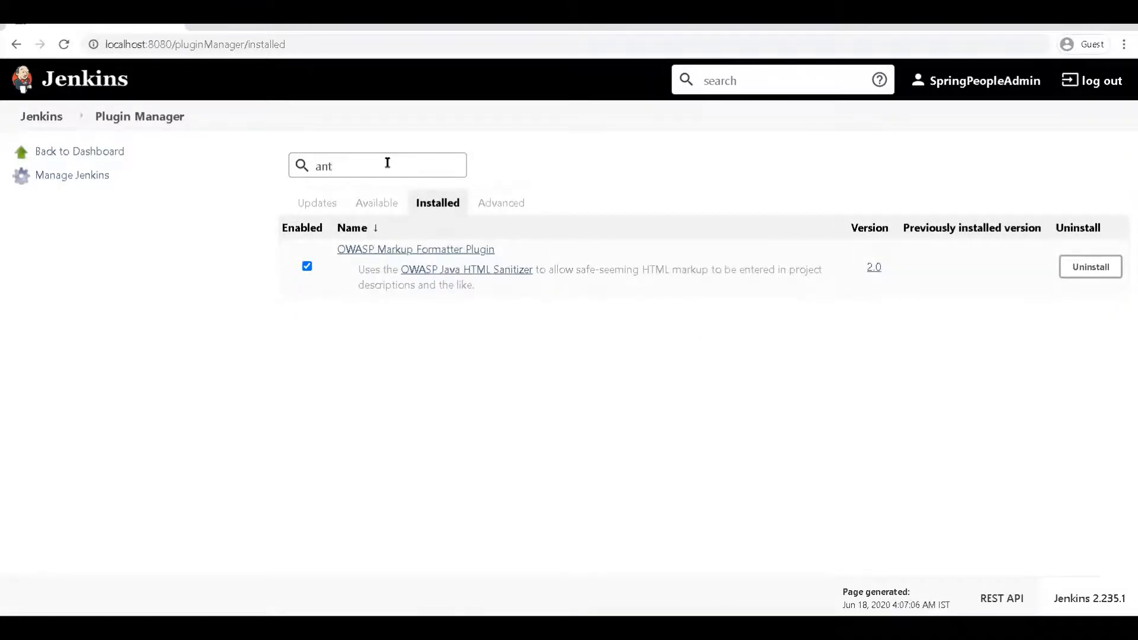
pyautogui.click(370, 204)
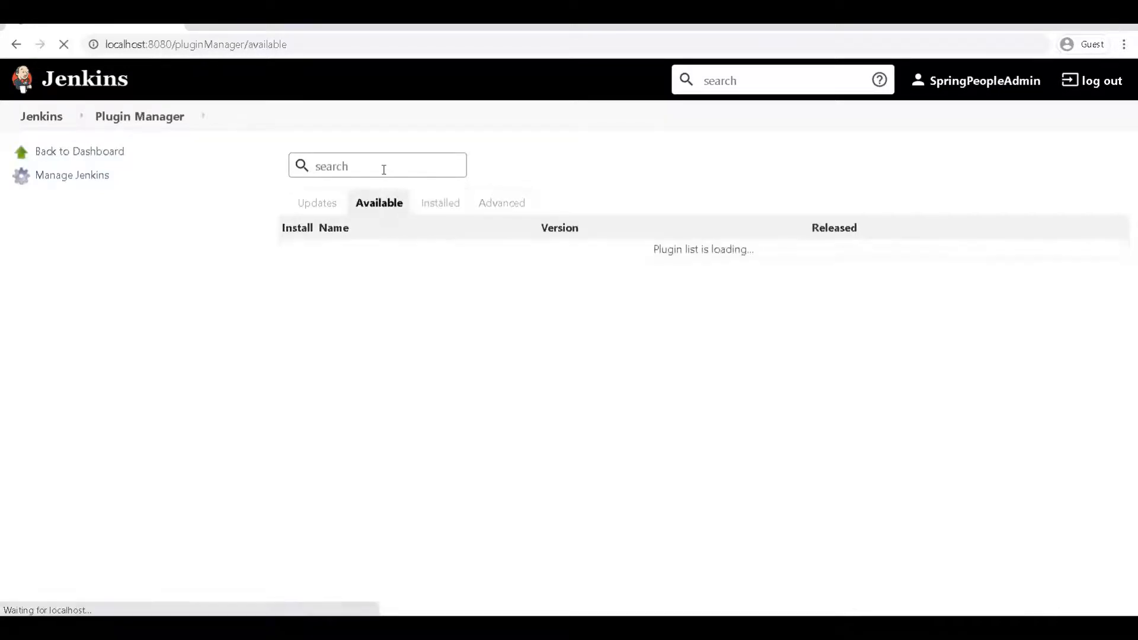
pyautogui.write('ant')
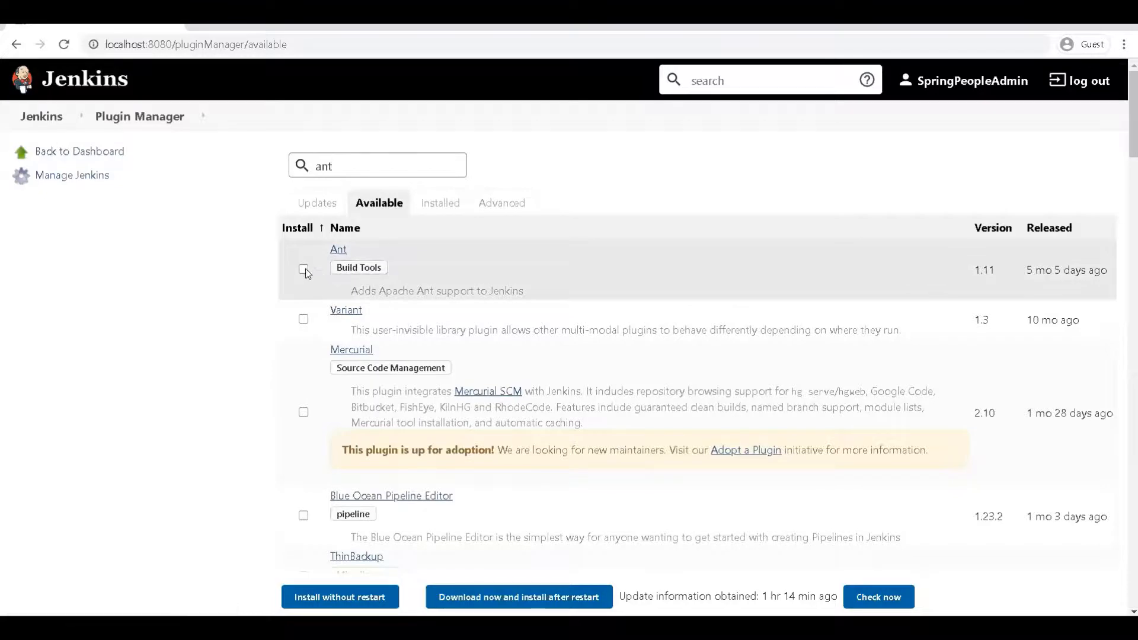
pyautogui.click(51, 123)
# Step: Open Global Tool Configuration and scroll through to confirm only JDK, Git, Gradle and Maven sections remain
pyautogui.click(81, 231)
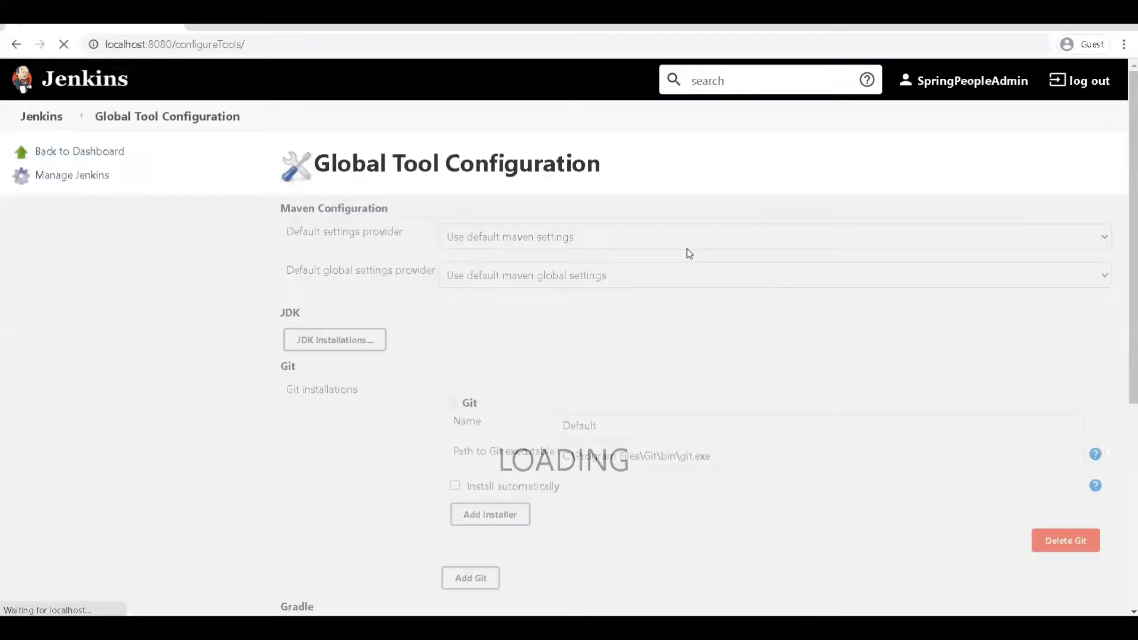
pyautogui.scroll(-3, 483, 303)
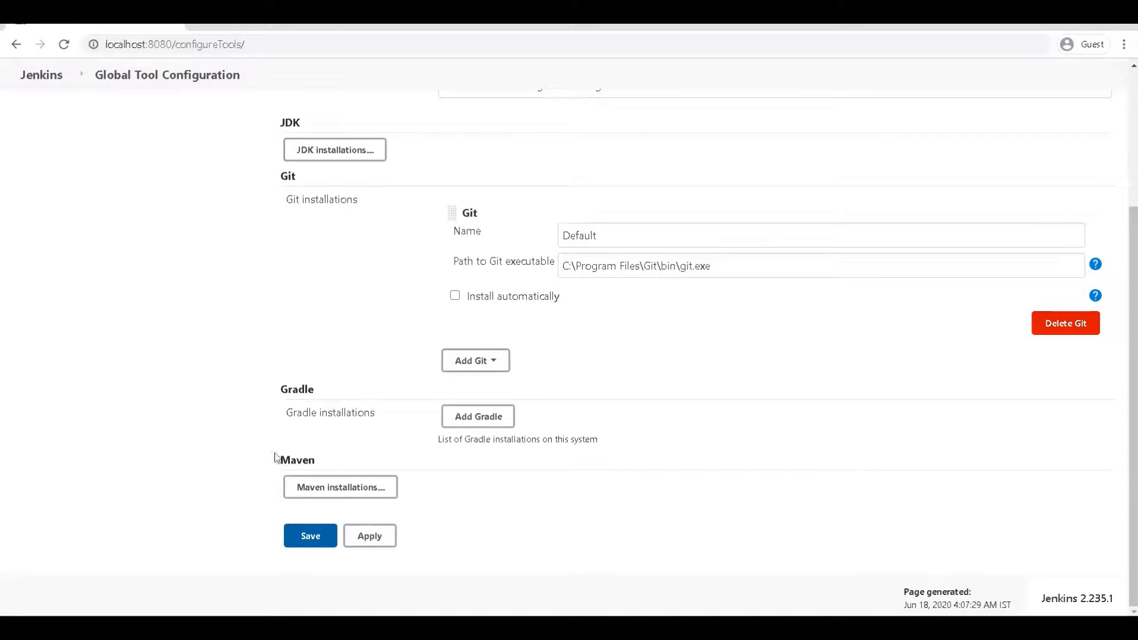
pyautogui.scroll(3, 270, 426)
pyautogui.scroll(-3, 263, 386)
pyautogui.scroll(3, 278, 403)
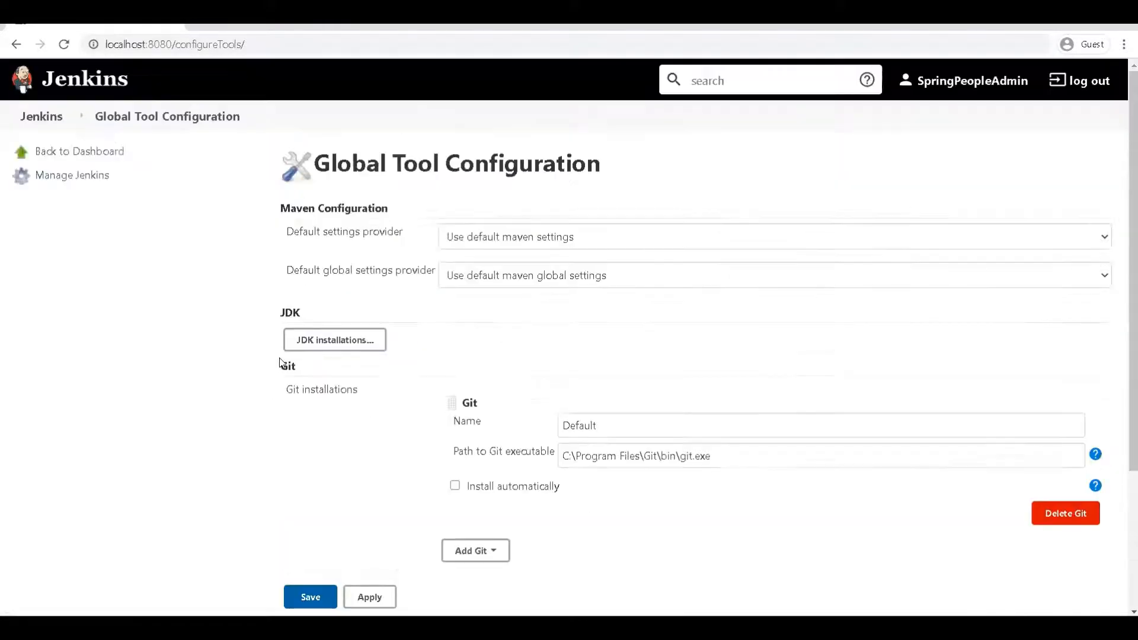
pyautogui.scroll(-3, 317, 323)
pyautogui.scroll(5, 324, 380)
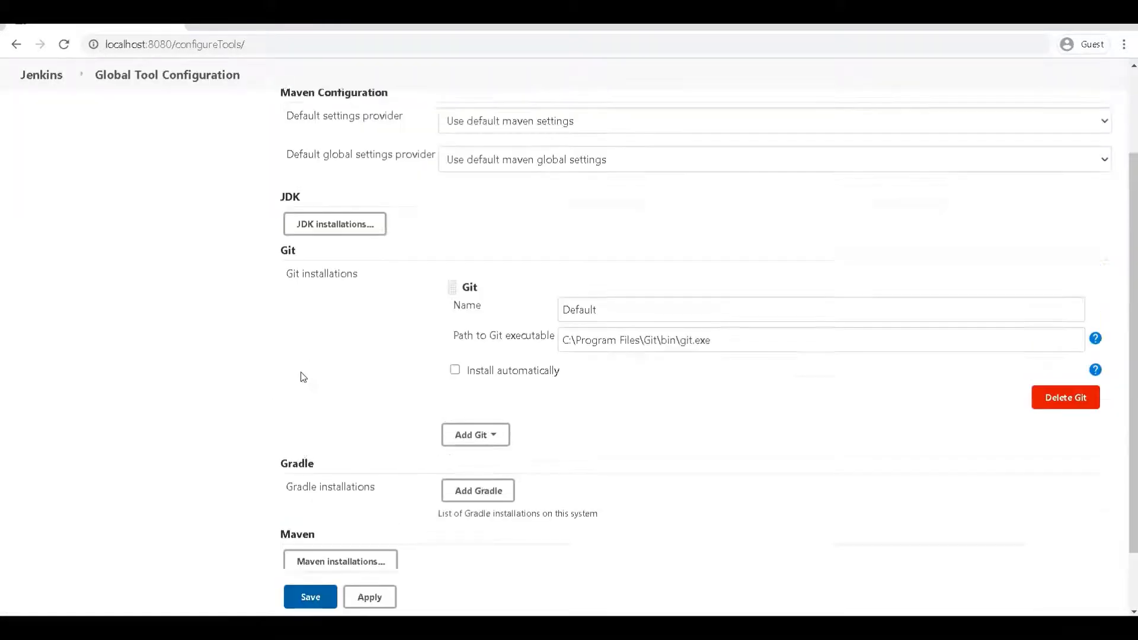
# Step: Search Available plugins for 'html publisher', select HTML Publisher and install it without restart
pyautogui.click(61, 117)
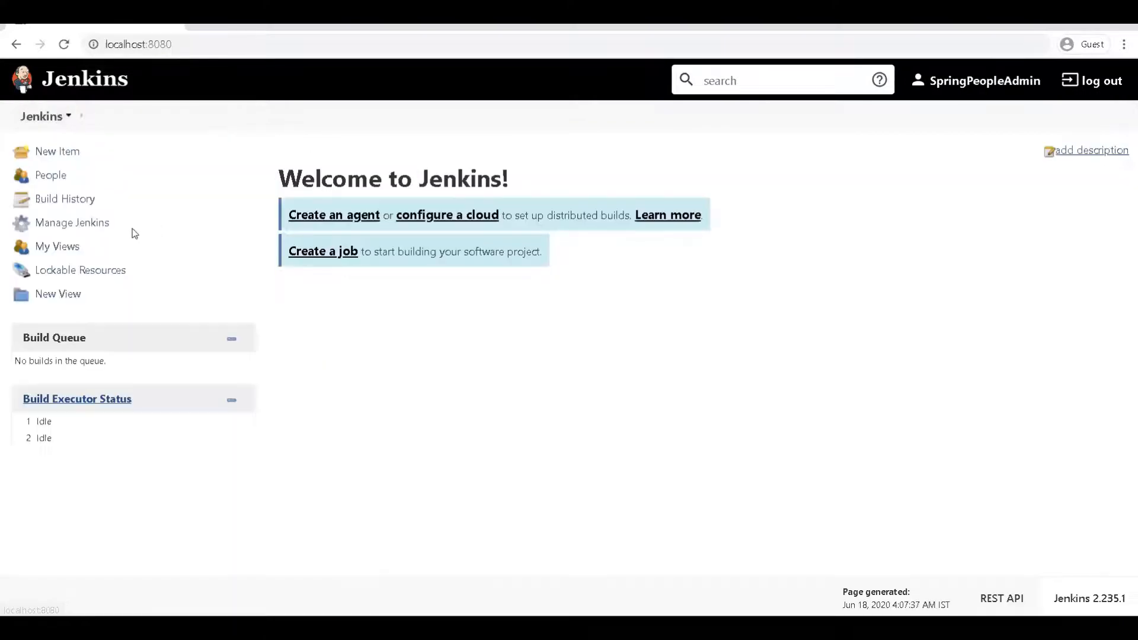
pyautogui.click(64, 232)
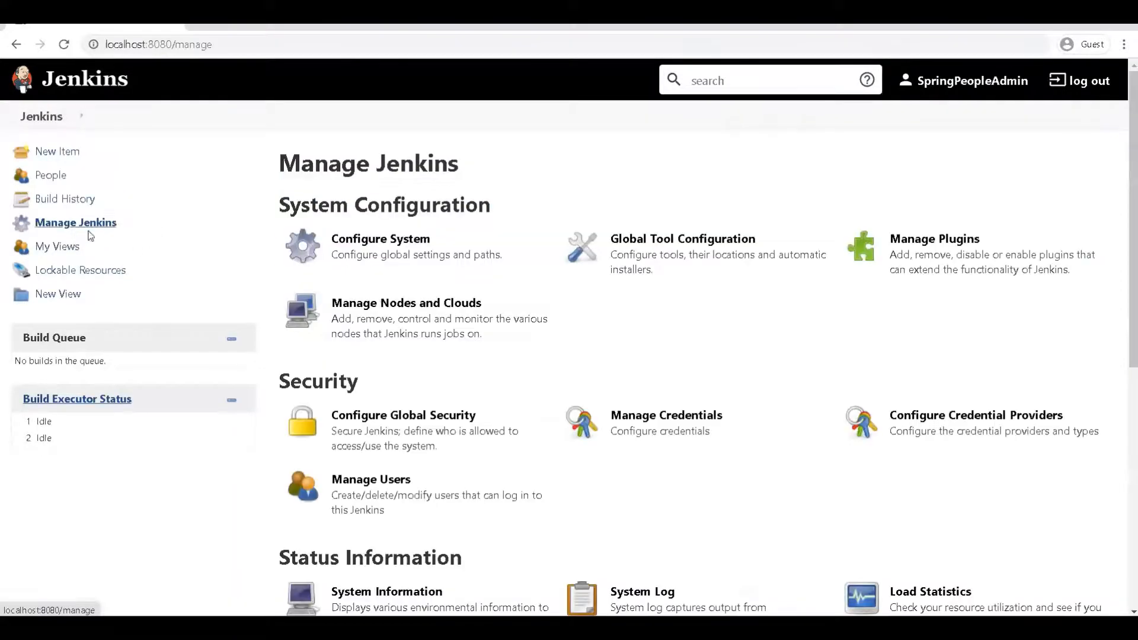
pyautogui.click(902, 270)
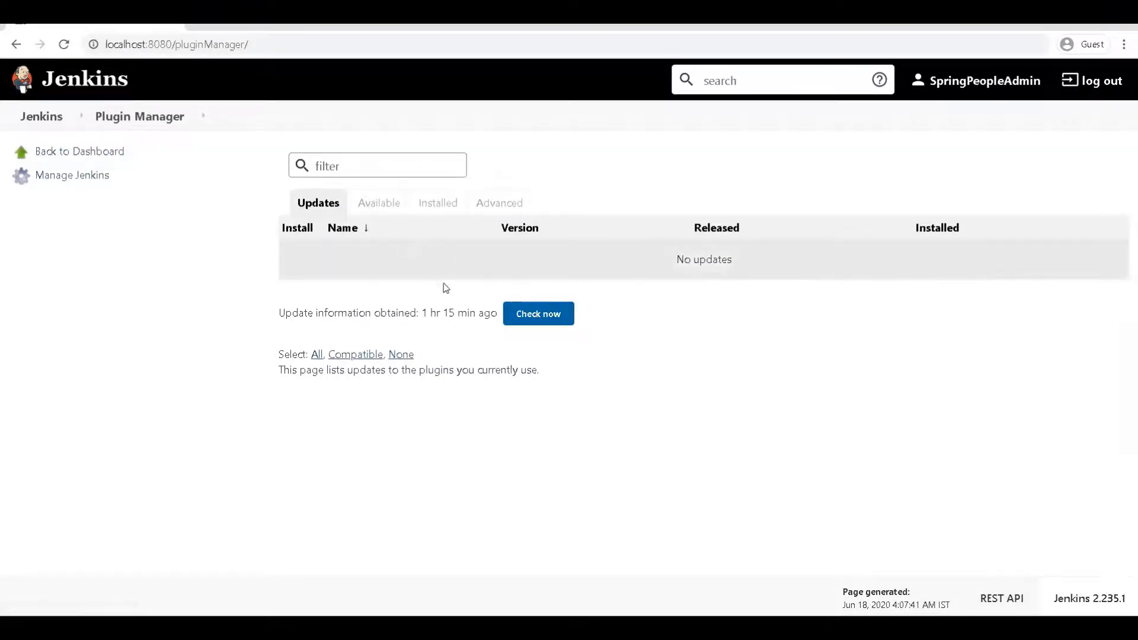
pyautogui.click(379, 208)
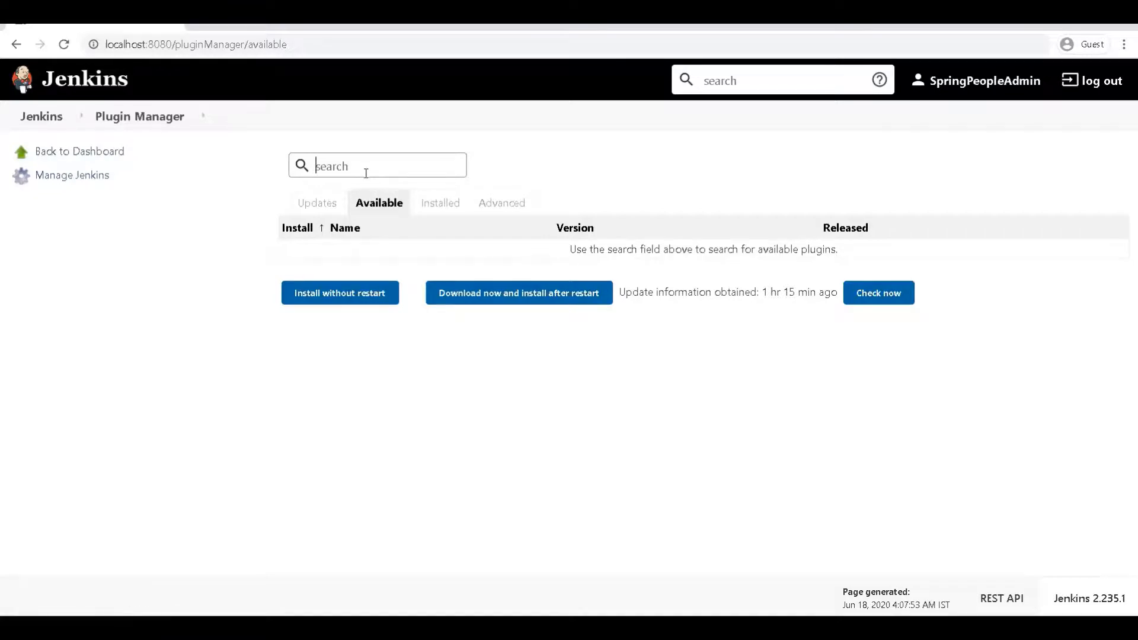
pyautogui.write('html')
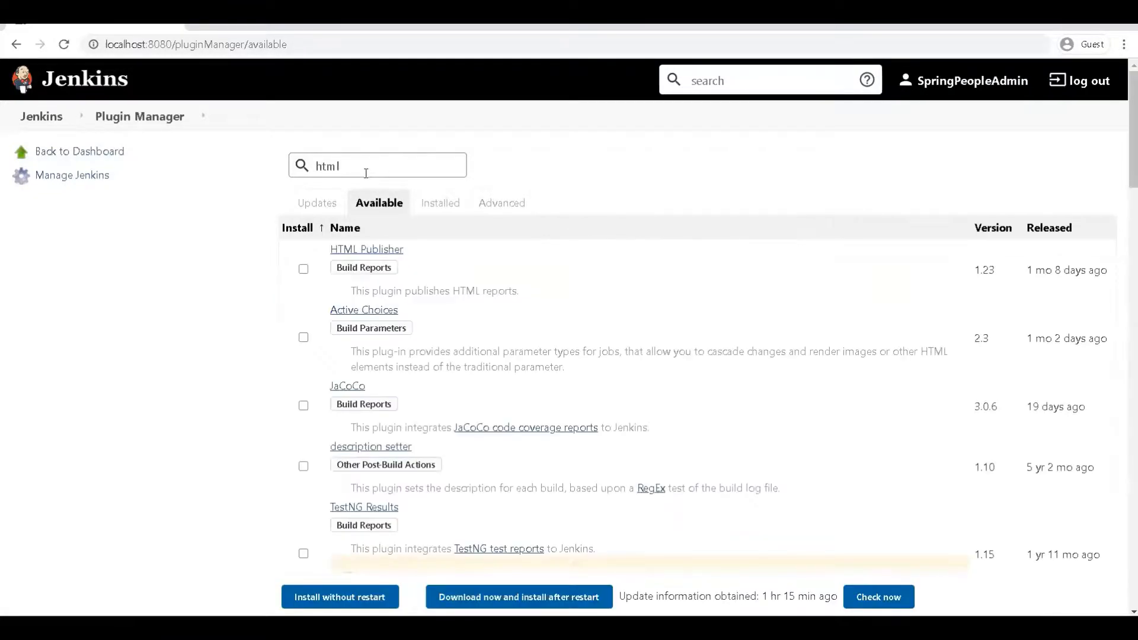
pyautogui.write(' publ')
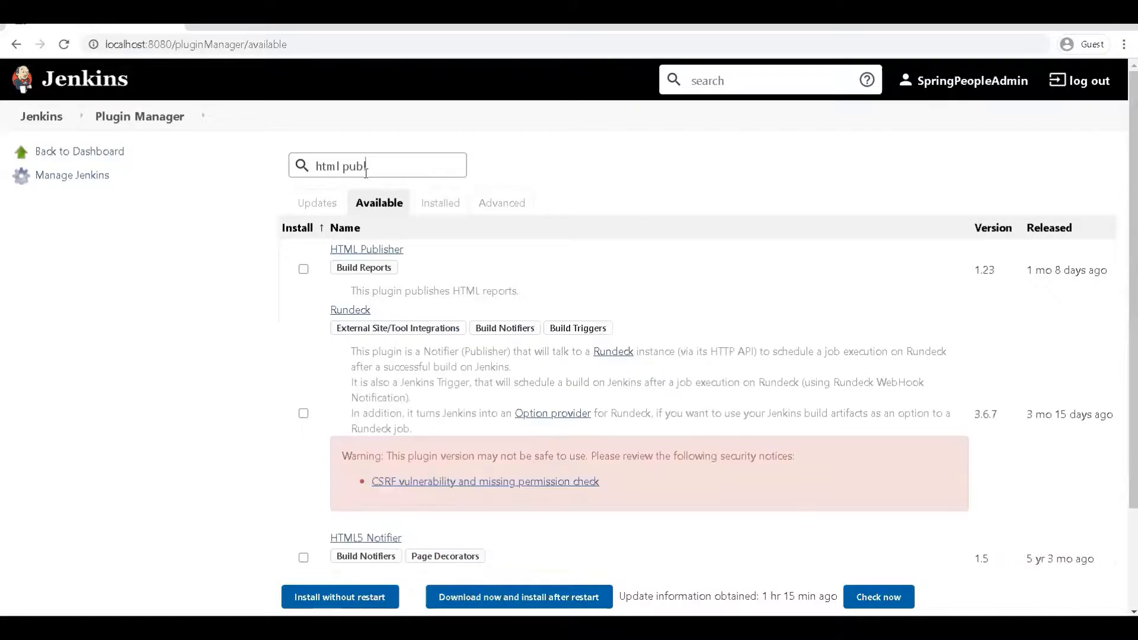
pyautogui.write('isher')
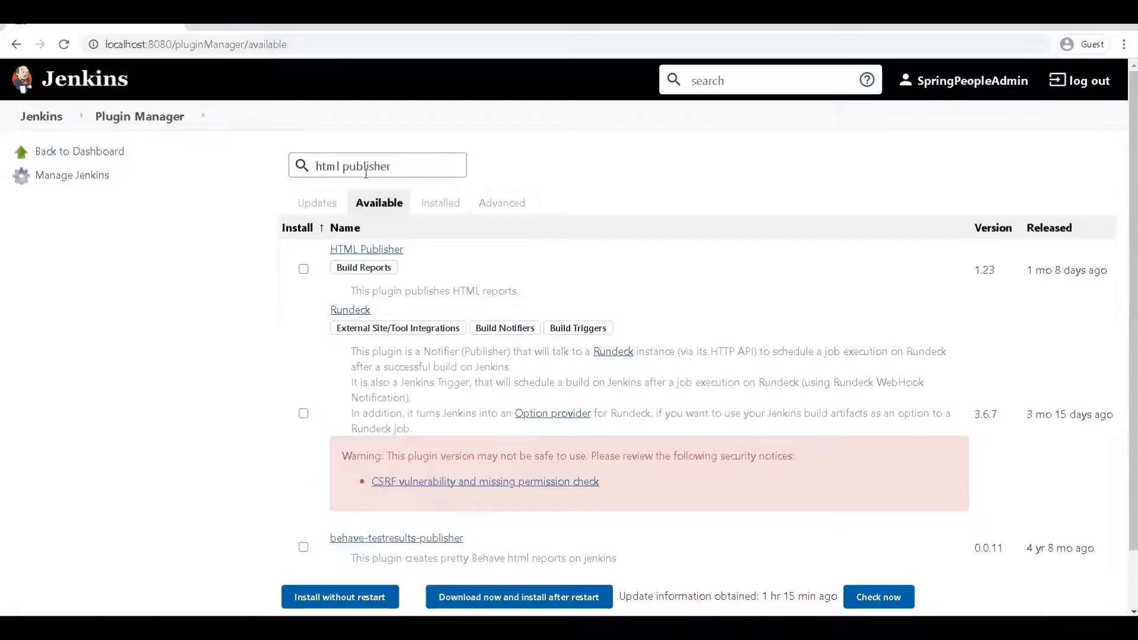
pyautogui.click(303, 269)
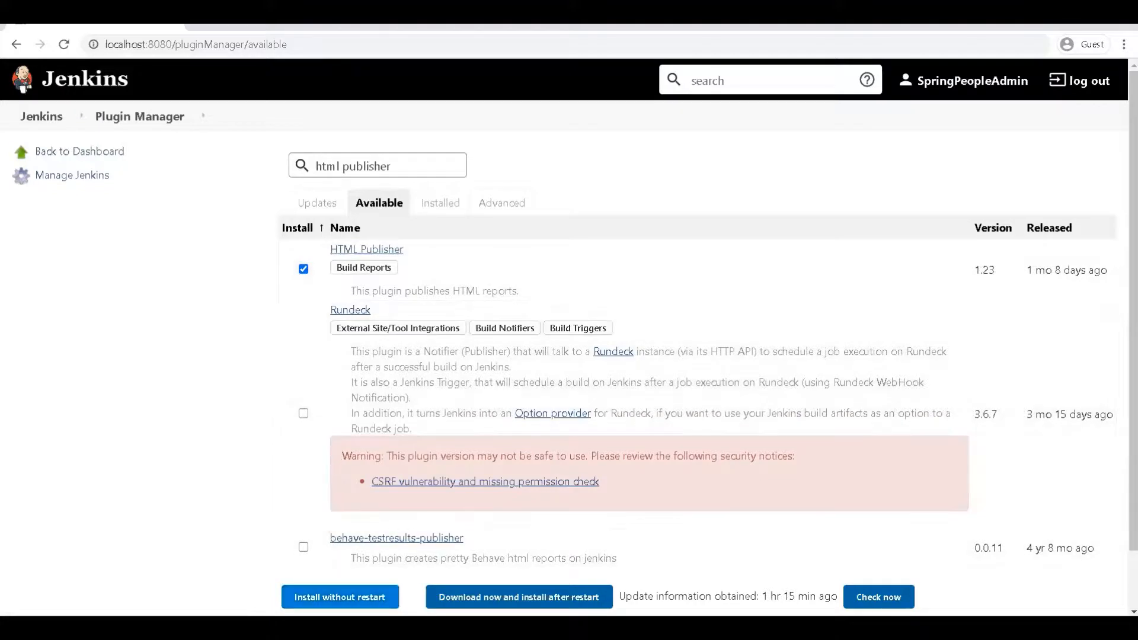
pyautogui.click(339, 597)
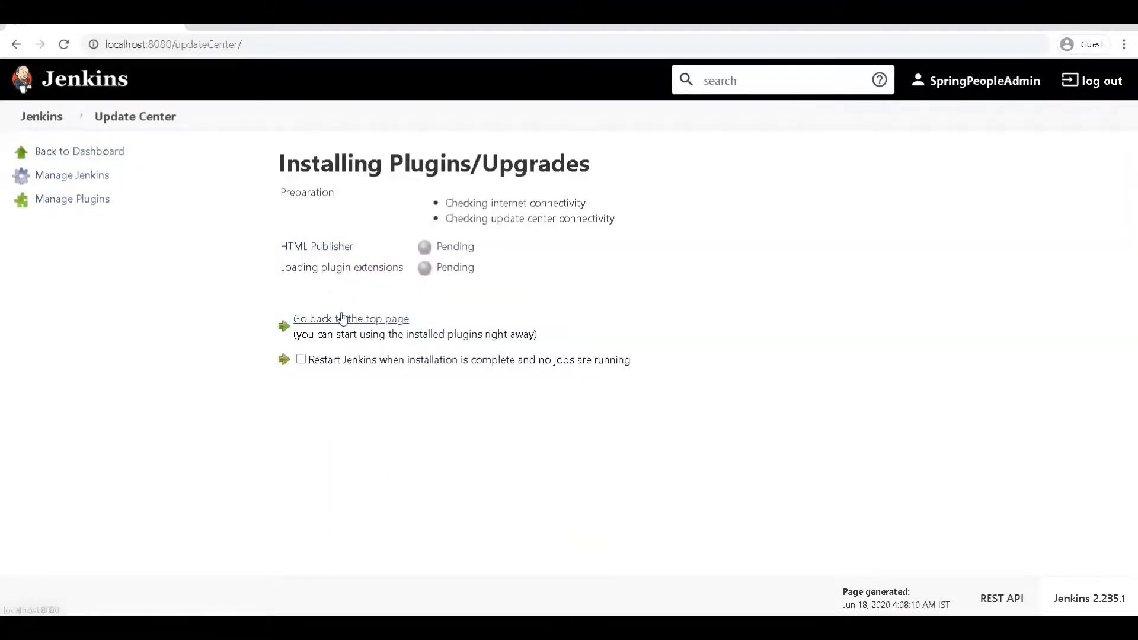
# Step: Filter Installed plugins by 'htm' to confirm HTML Publisher 1.23 is enabled, then go to Available plugins
pyautogui.click(338, 318)
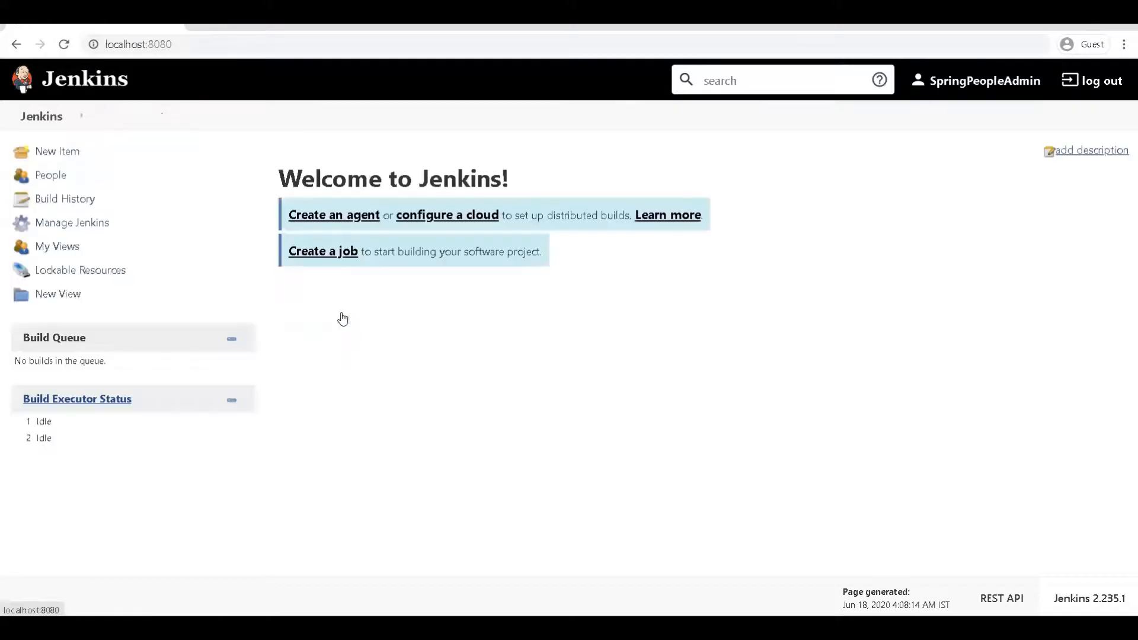
pyautogui.click(102, 223)
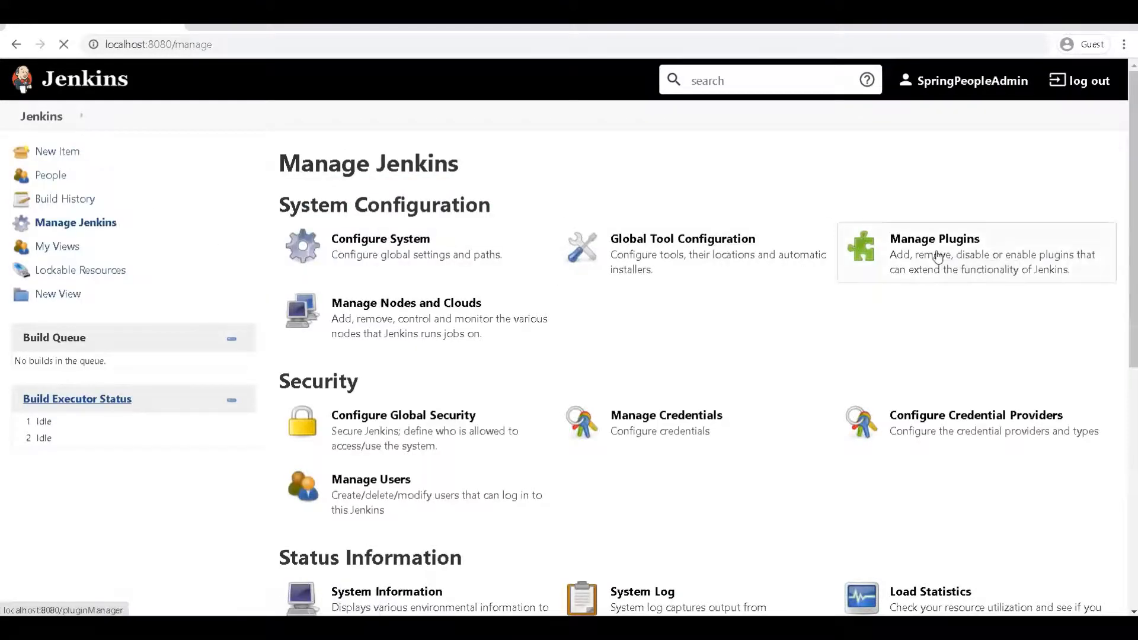
pyautogui.click(937, 256)
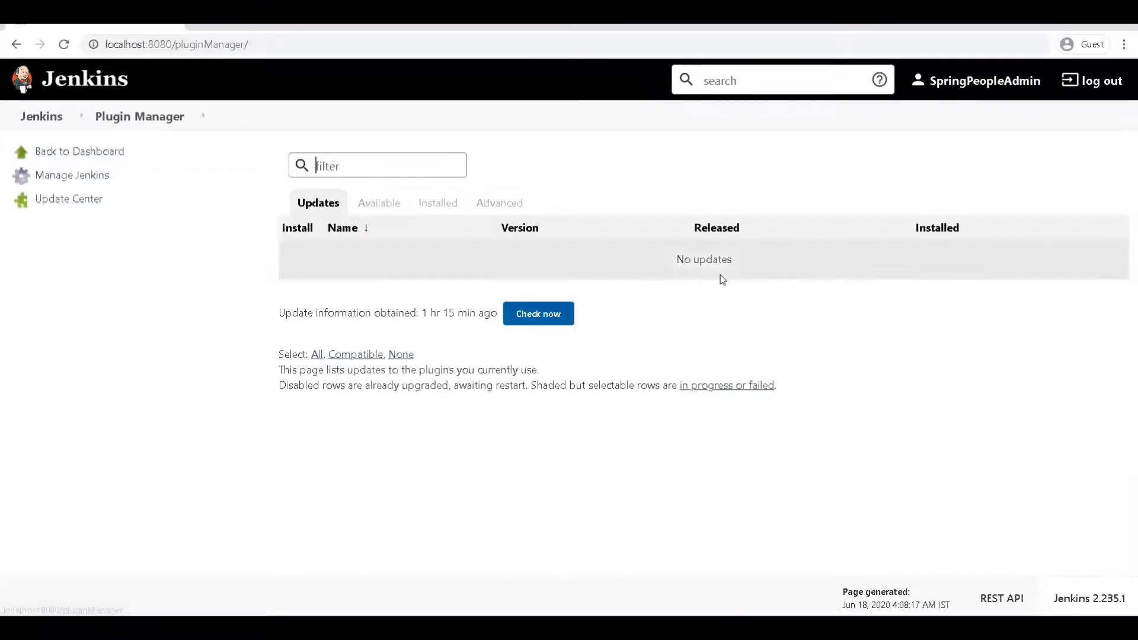
pyautogui.click(449, 202)
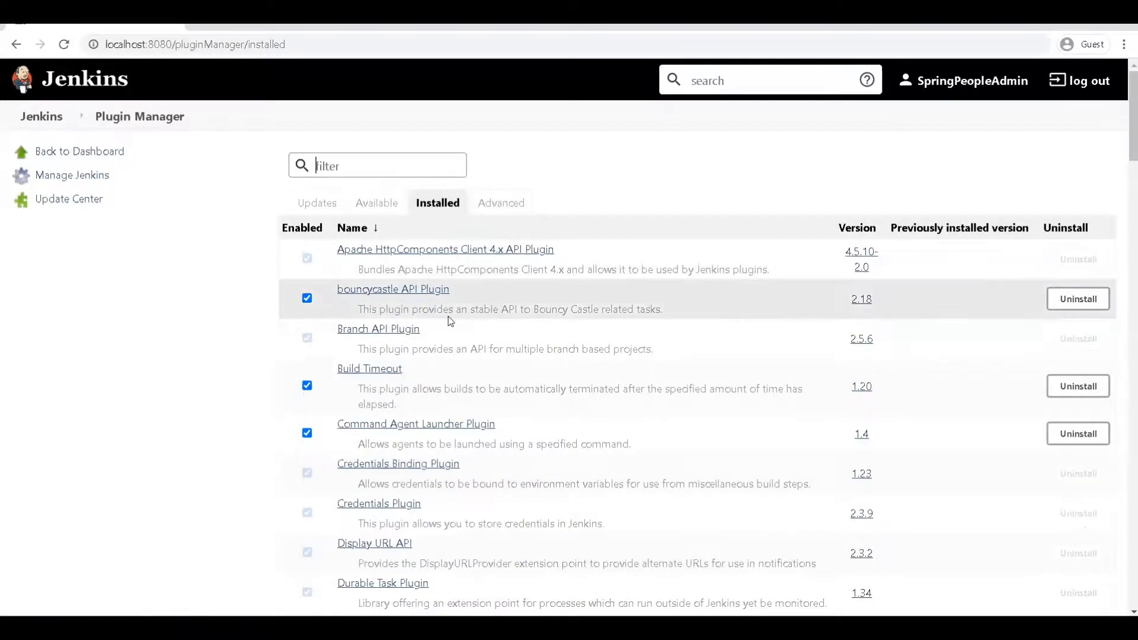
pyautogui.click(419, 169)
pyautogui.write('html')
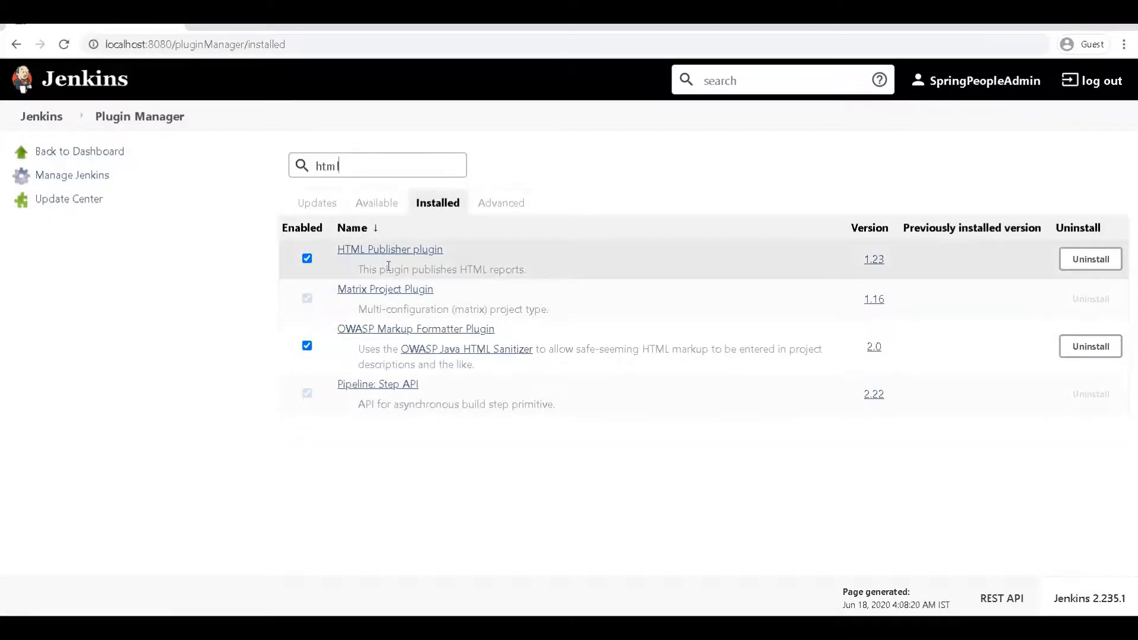
pyautogui.click(377, 203)
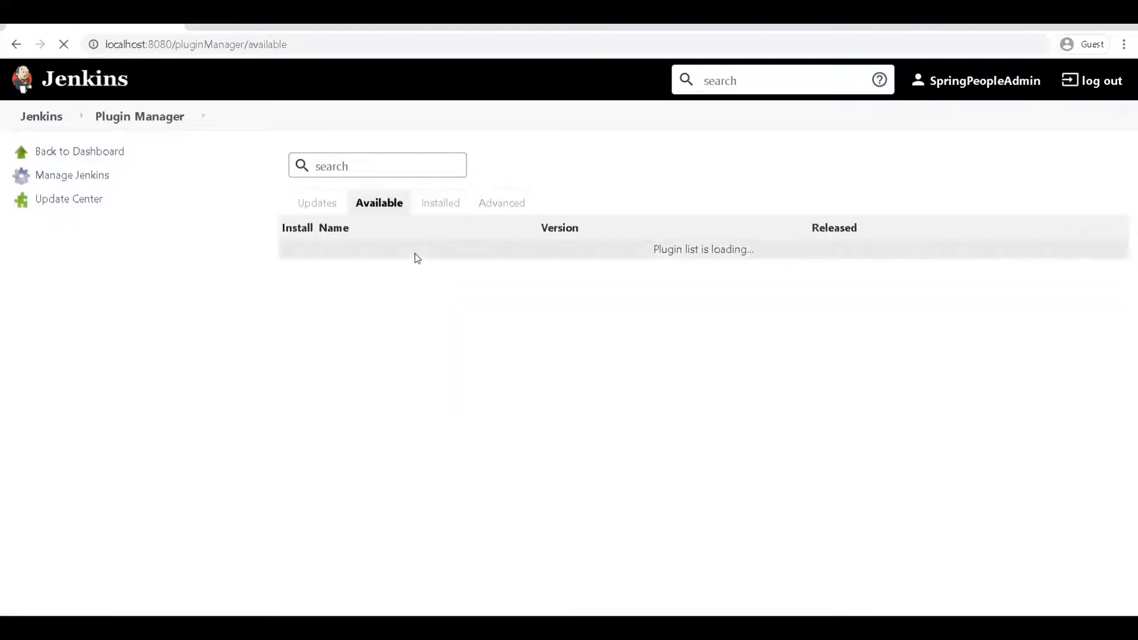
# Step: Search Available for 'testng', install TestNG Results 1.15 without restart, and return to the dashboard
pyautogui.click(376, 168)
pyautogui.write('tes')
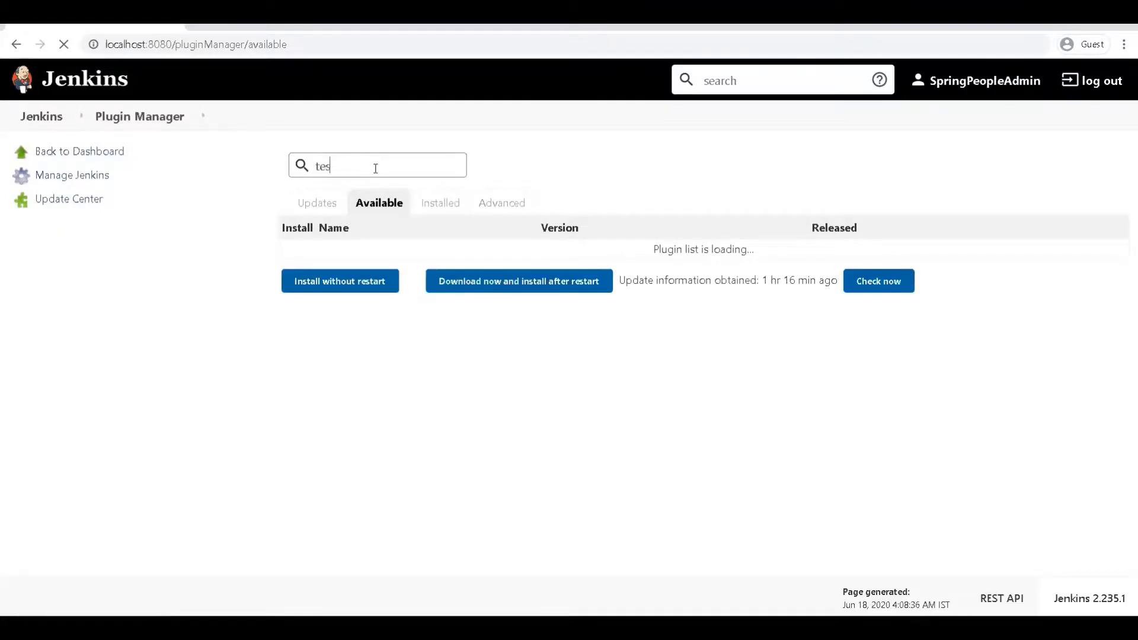
pyautogui.write('n')
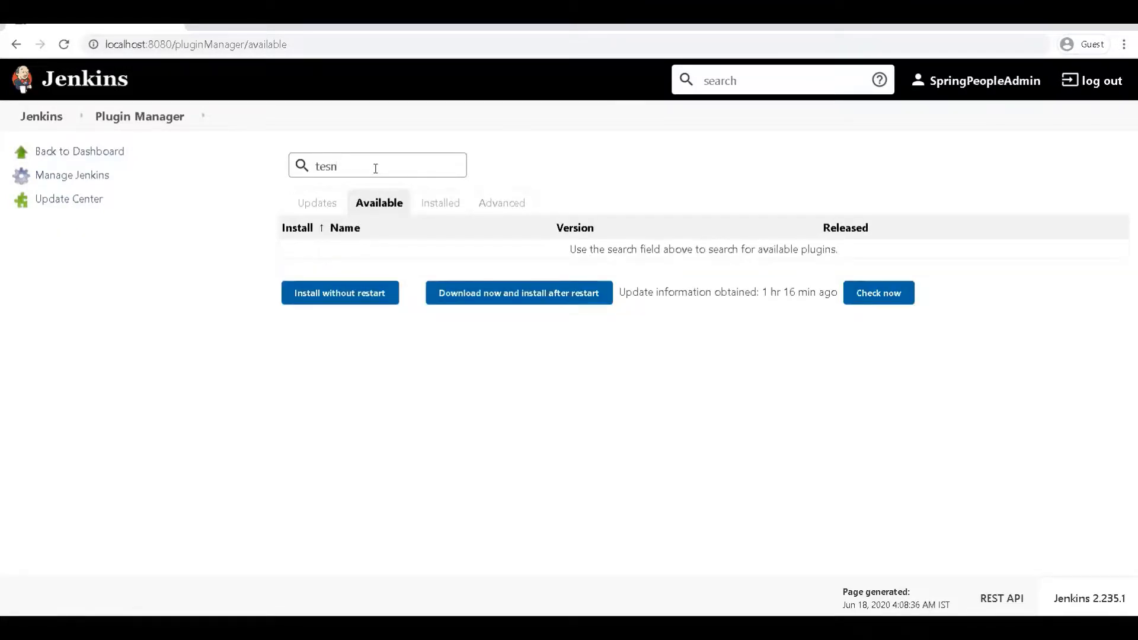
pyautogui.press('BackSpace')
pyautogui.write('tng')
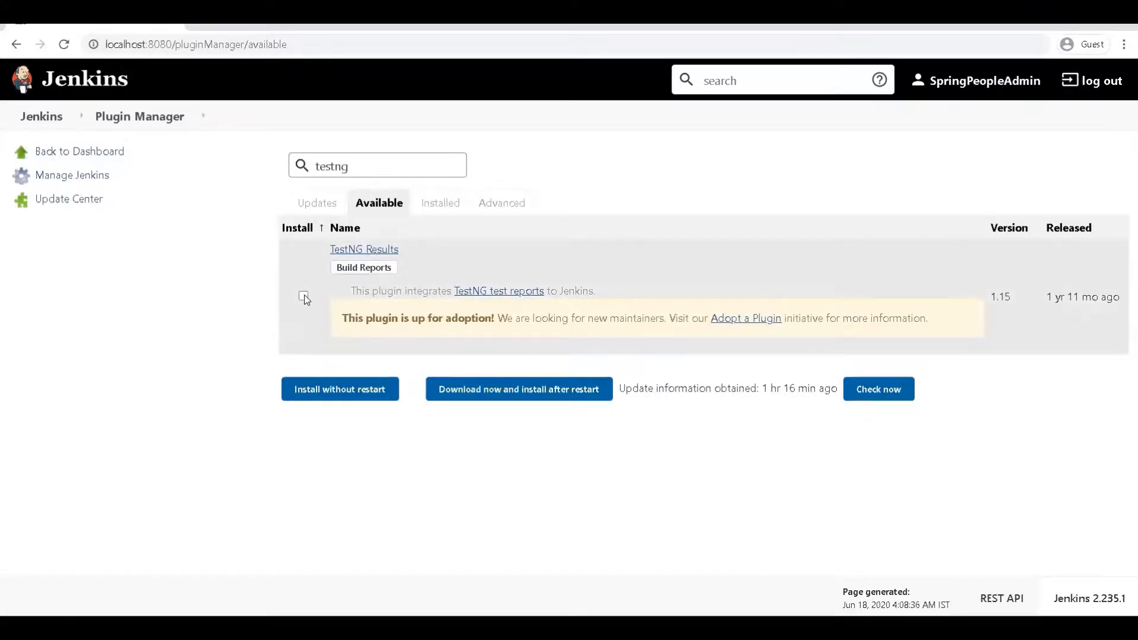
pyautogui.click(330, 390)
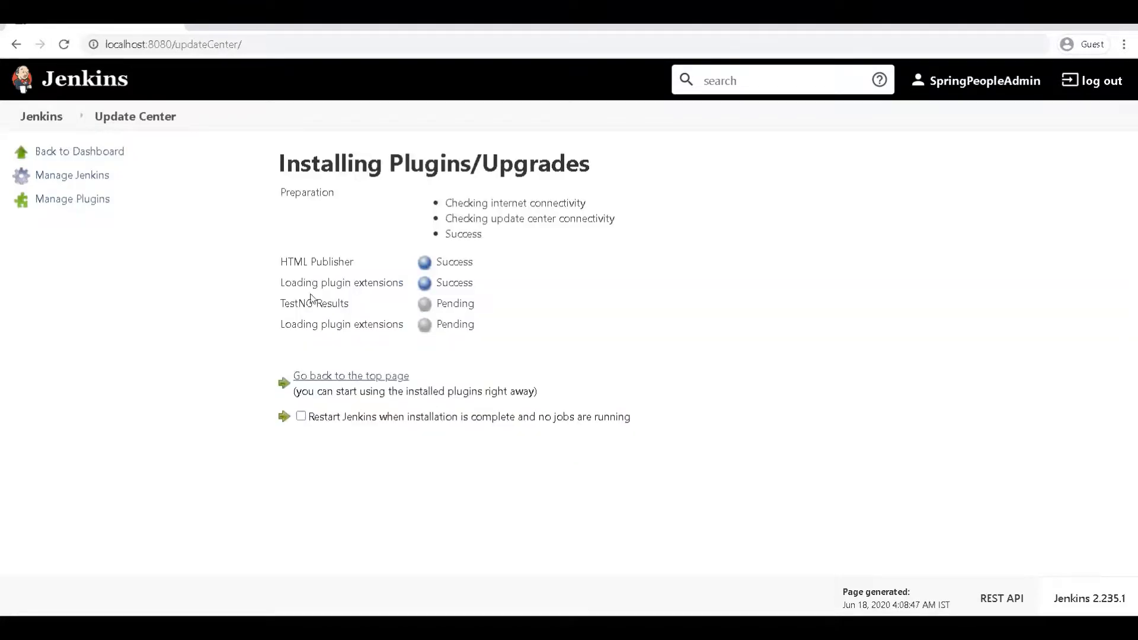
pyautogui.click(318, 381)
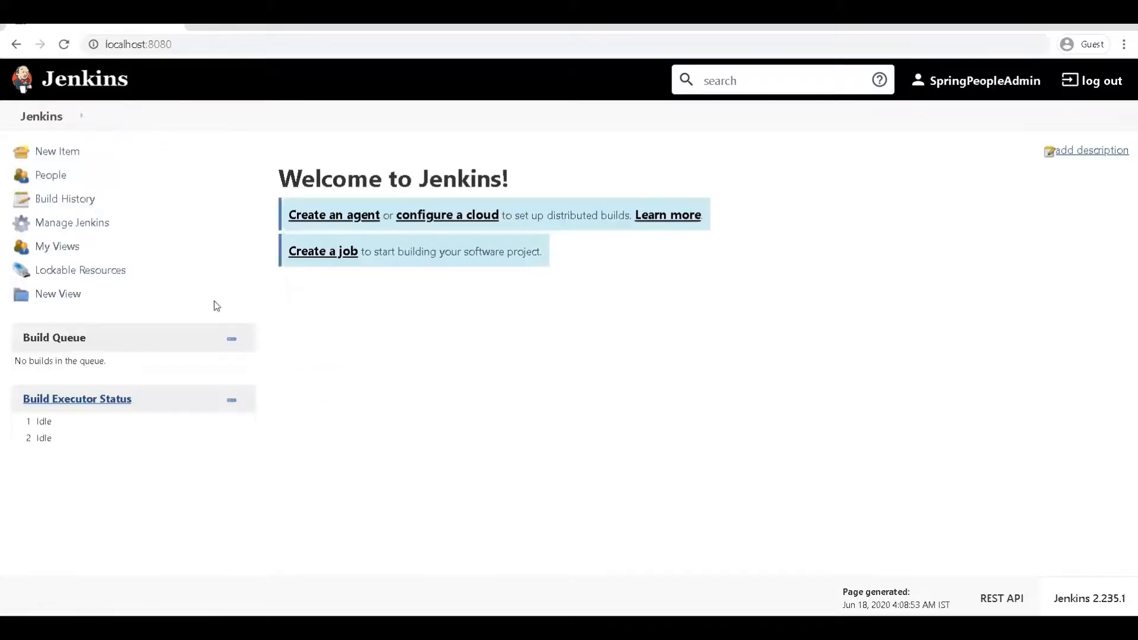
# Step: Filter Installed plugins by 'testng' to confirm TestNG Results Plugin 1.15 is enabled, then clear the filter
pyautogui.click(72, 224)
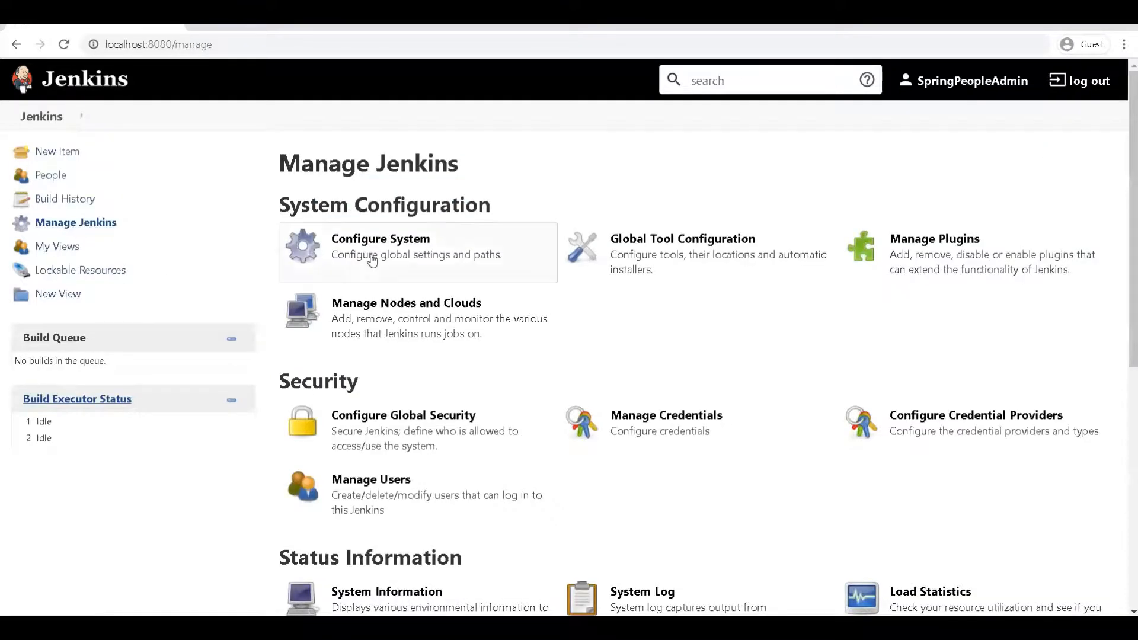
pyautogui.click(888, 272)
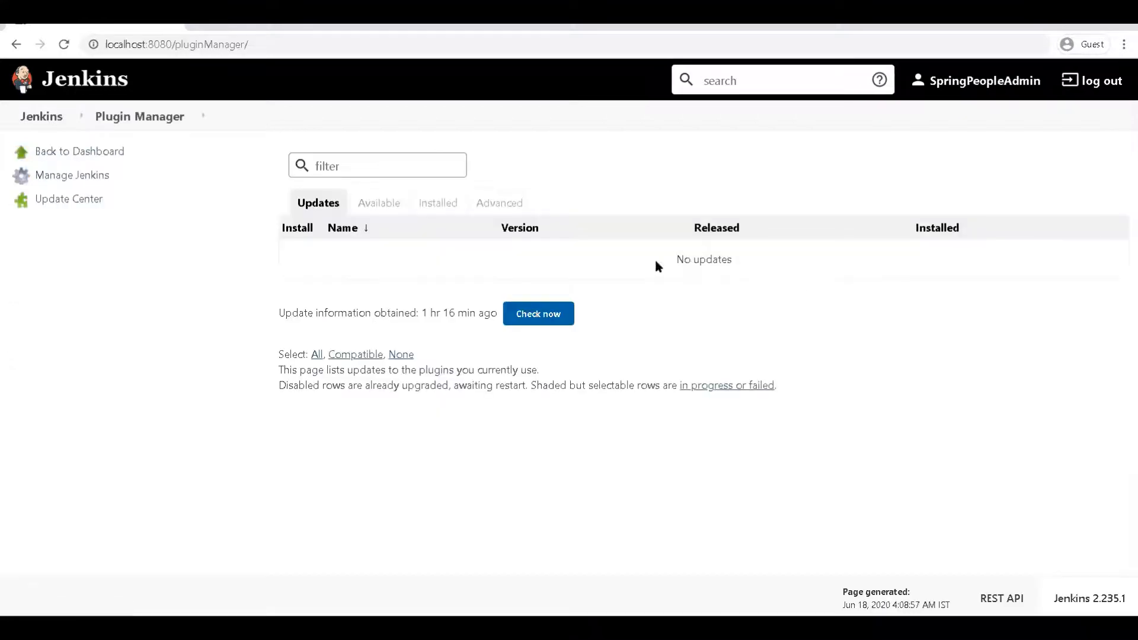
pyautogui.click(451, 203)
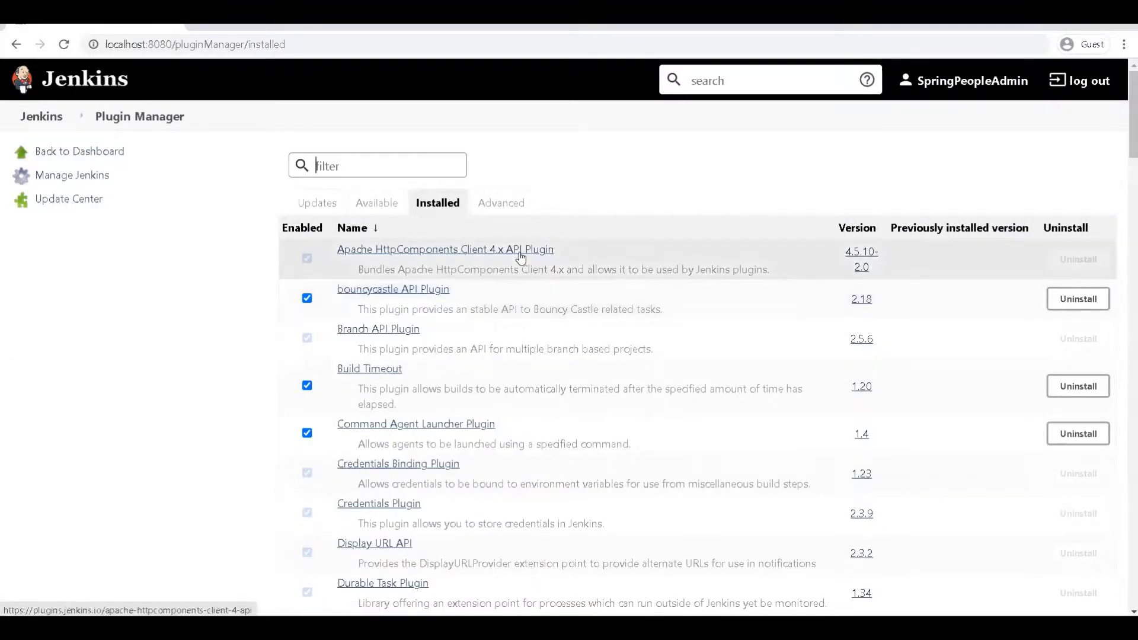
pyautogui.write('testng')
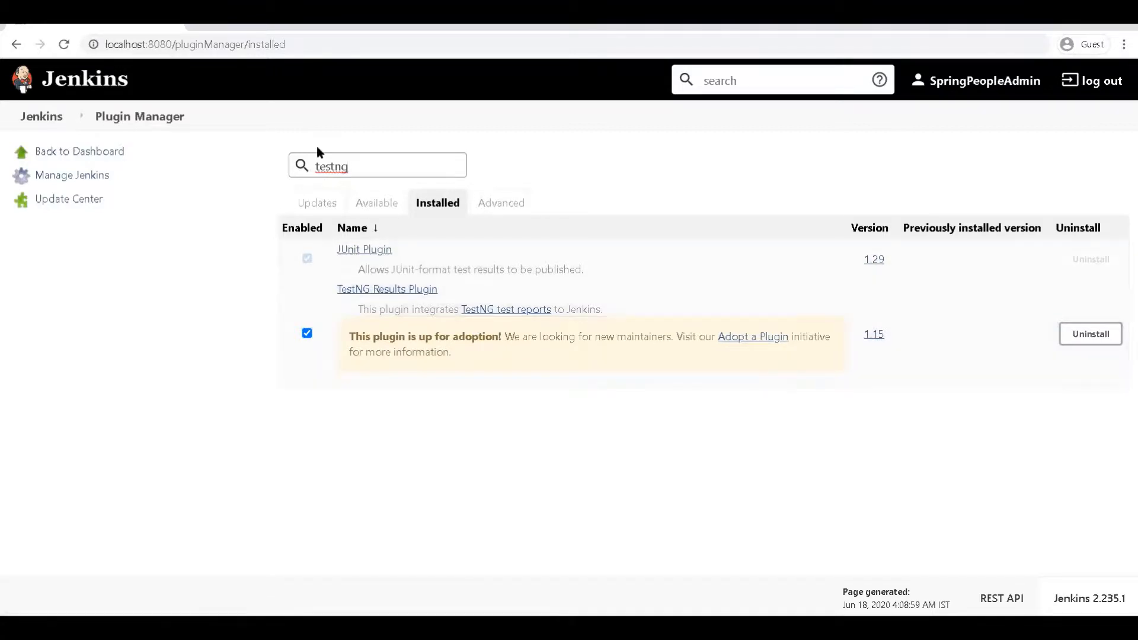
pyautogui.press('BackSpace')
pyautogui.press('BackSpace')
pyautogui.press('BackSpace')
pyautogui.press('BackSpace')
pyautogui.press('BackSpace')
pyautogui.press('BackSpace')
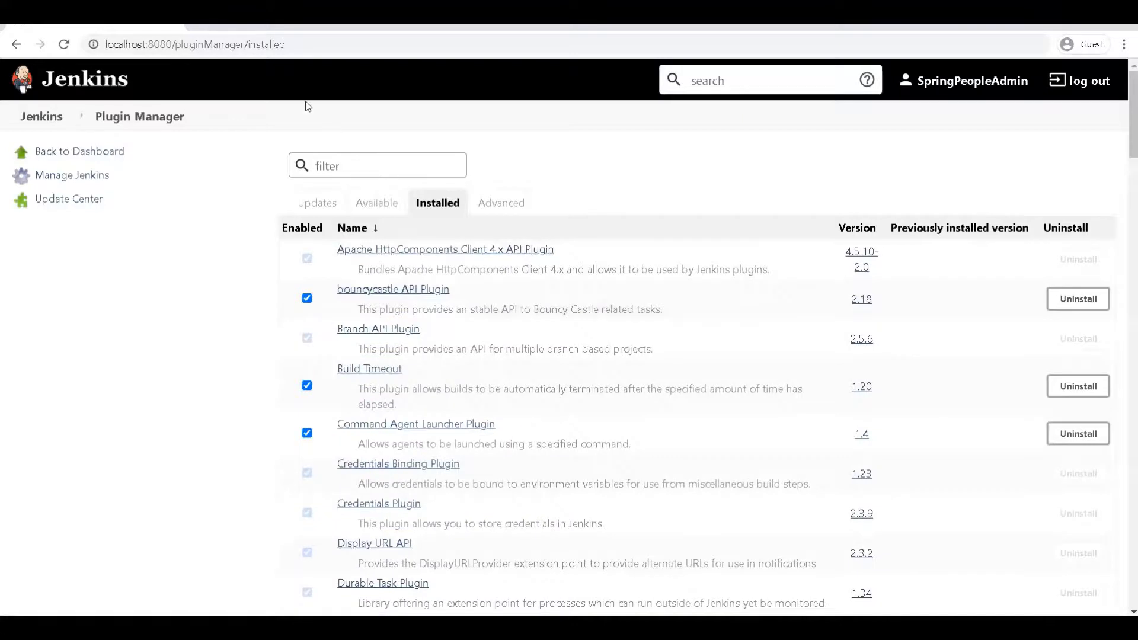
pyautogui.click(198, 26)
# Step: Show the Plugin Manager's Advanced page and scroll down to the Upload Plugin section
pyautogui.click(144, 28)
pyautogui.click(514, 208)
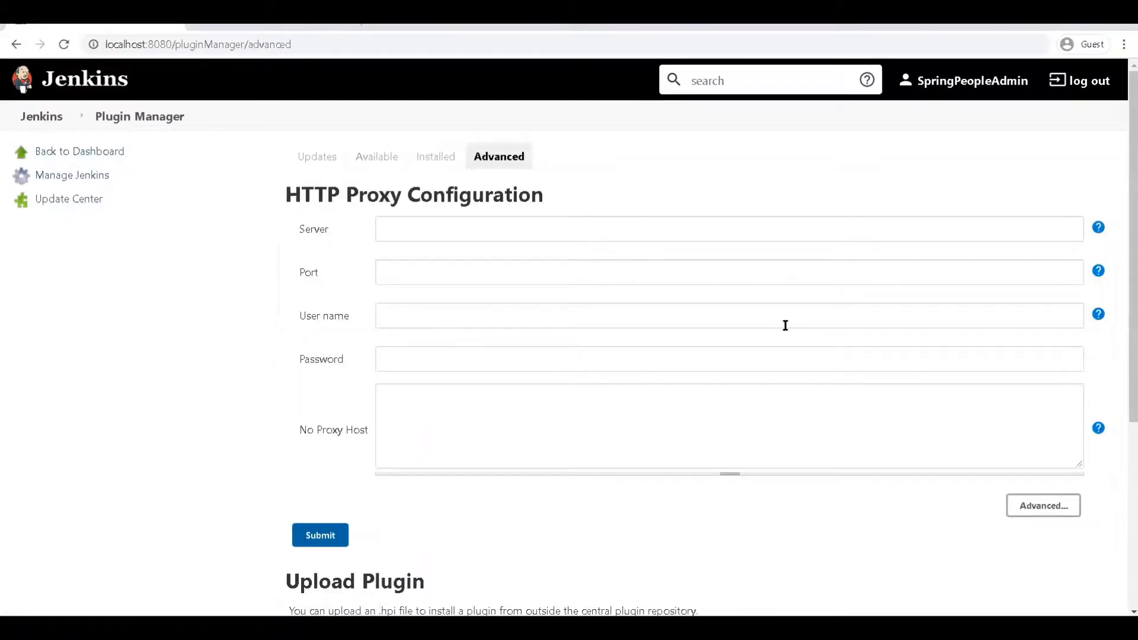
pyautogui.scroll(-5, 569, 337)
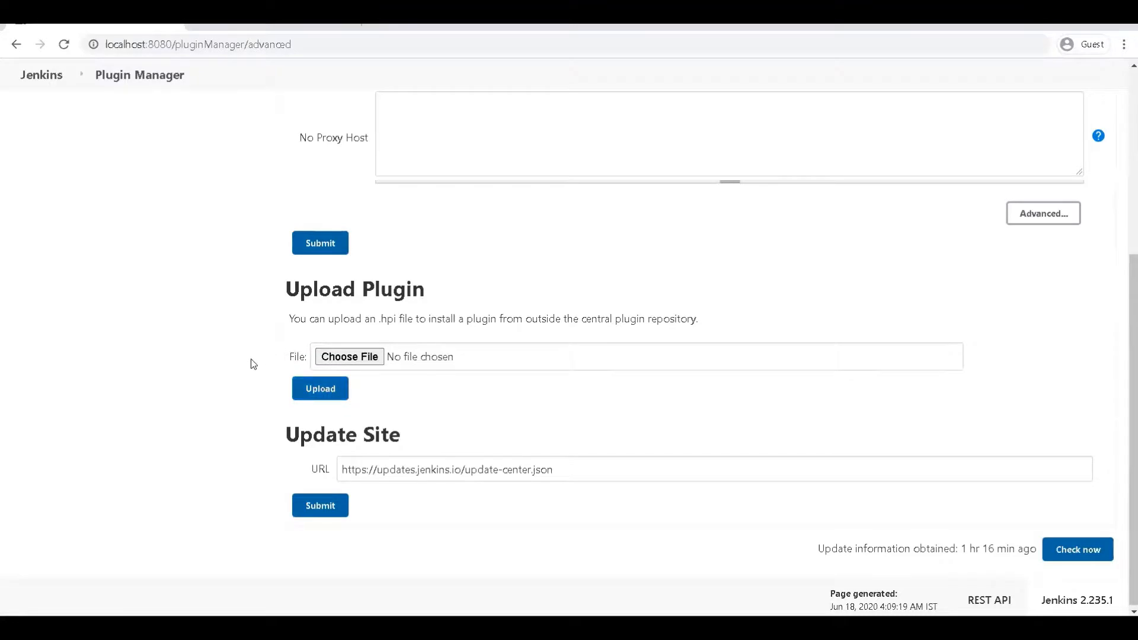
pyautogui.scroll(1, 254, 363)
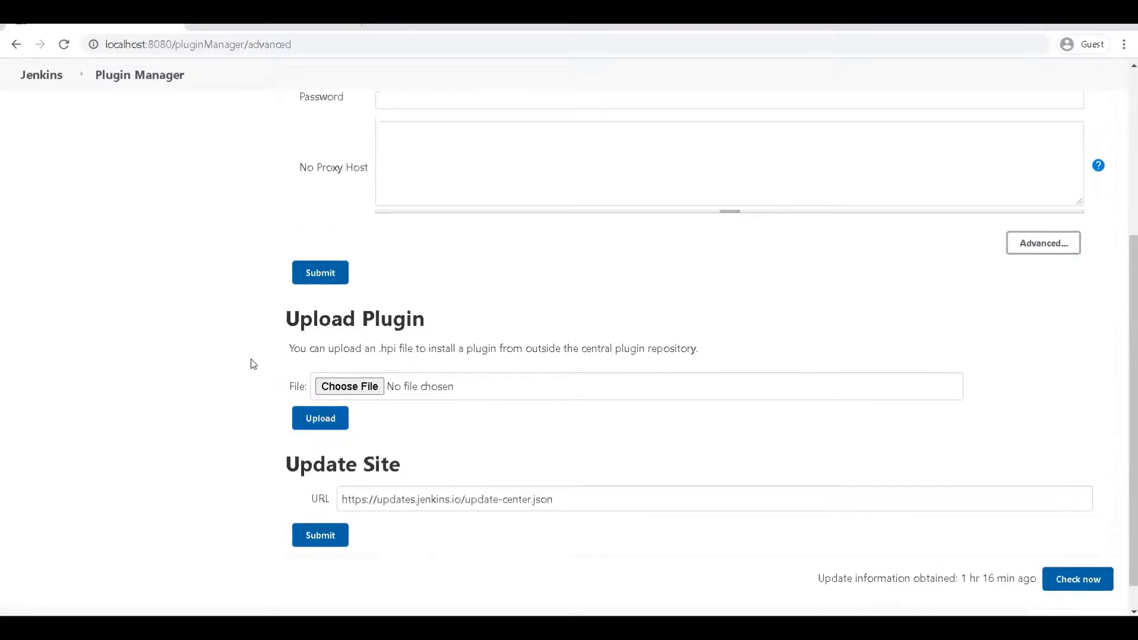
pyautogui.click(198, 26)
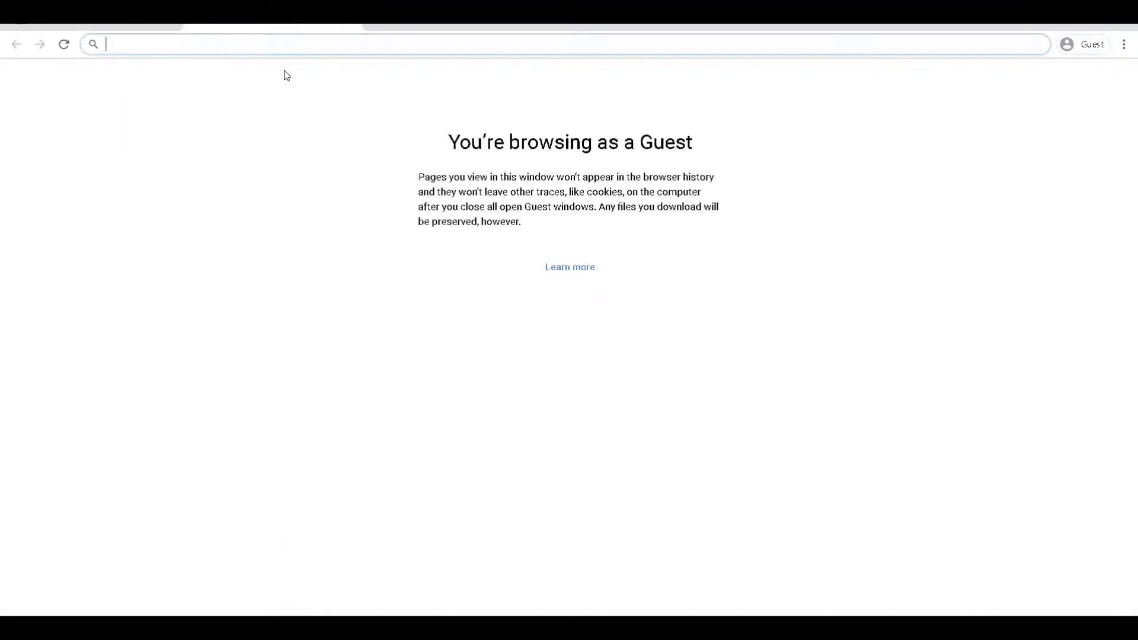
# Step: Search Google for 'greenballs jenkins' and download greenballs.hpi version 1.15 from the plugin's release archives
pyautogui.write('g')
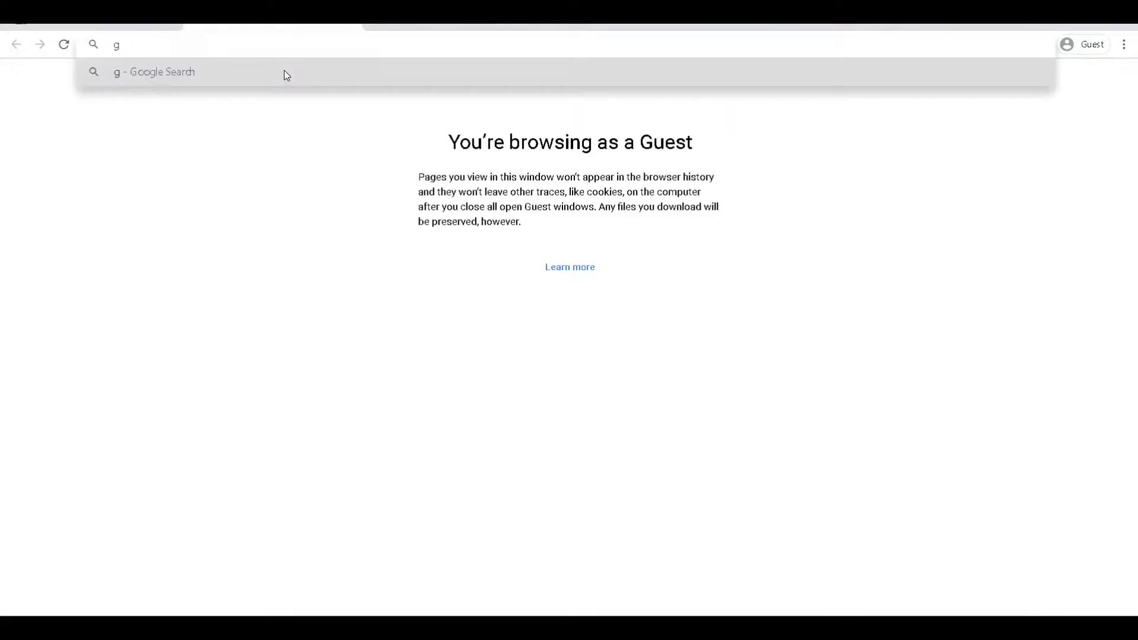
pyautogui.write('reenballs ')
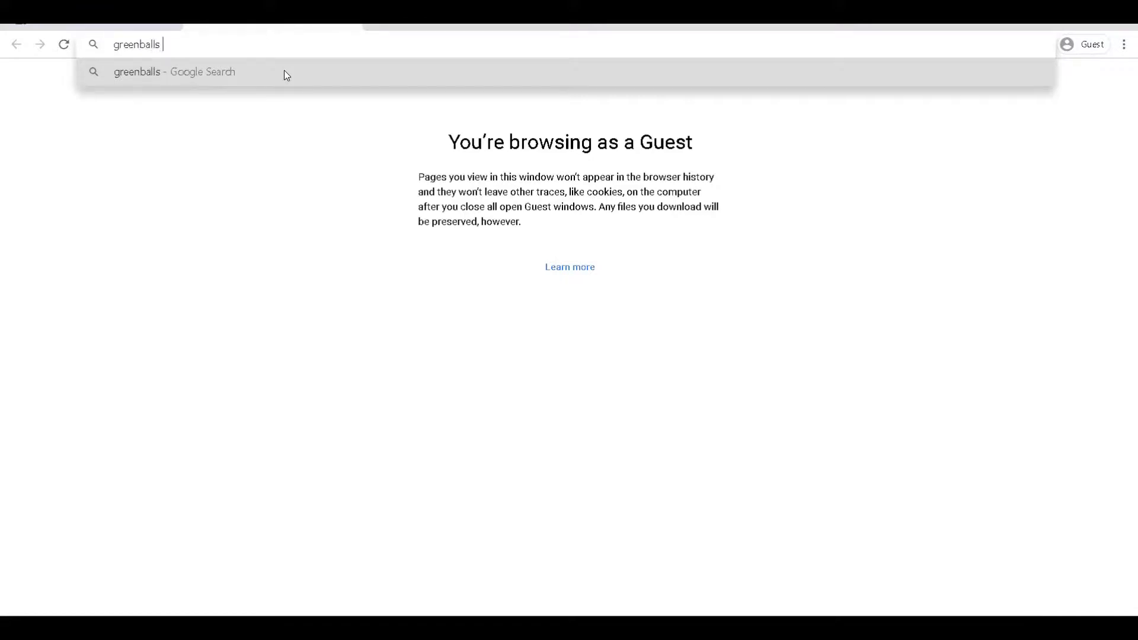
pyautogui.write('jenkins')
pyautogui.press('Return')
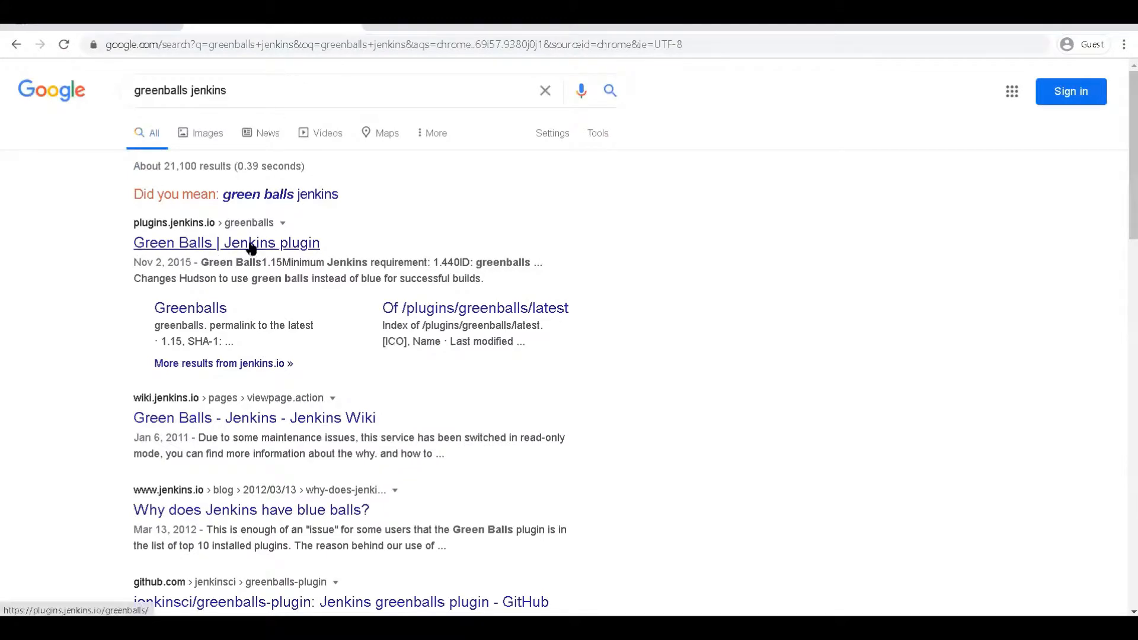
pyautogui.click(251, 248)
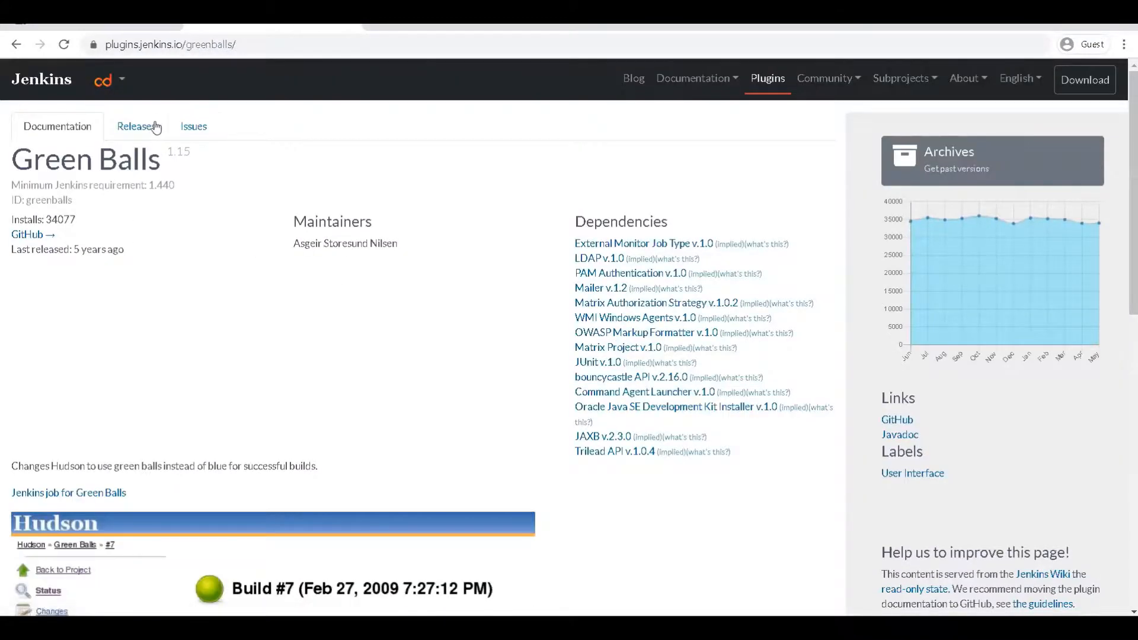
pyautogui.click(136, 126)
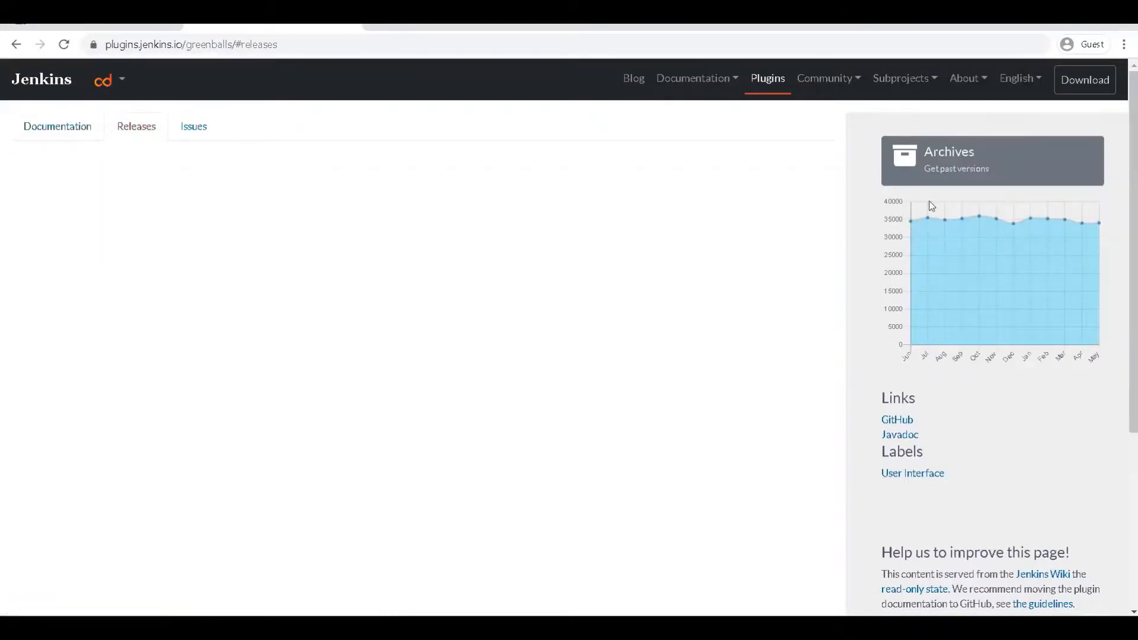
pyautogui.click(945, 168)
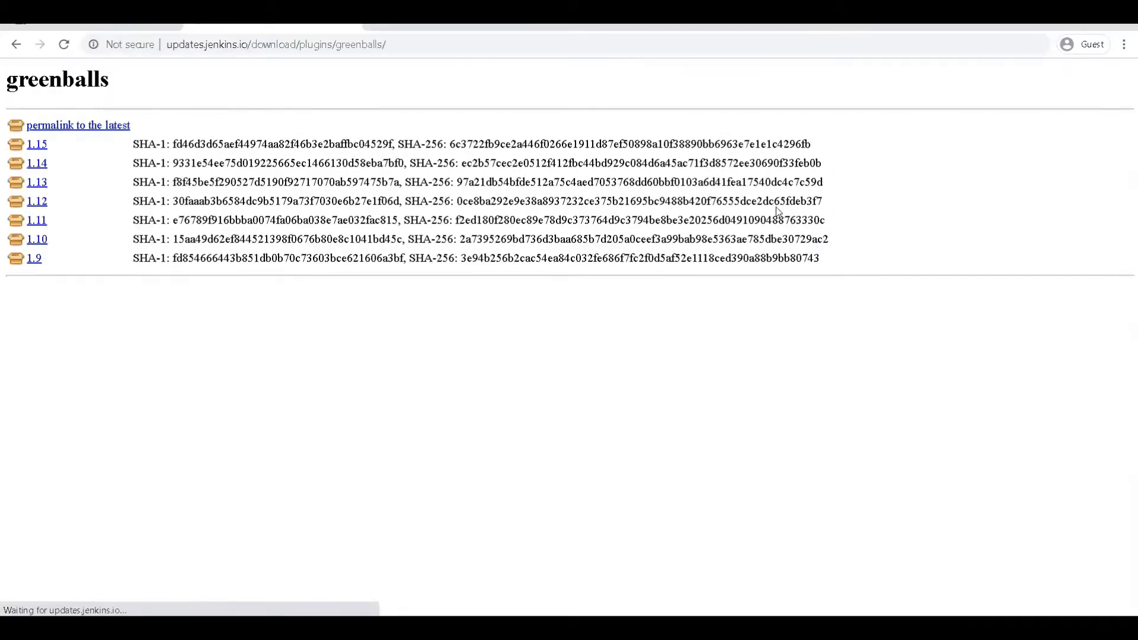
pyautogui.click(36, 147)
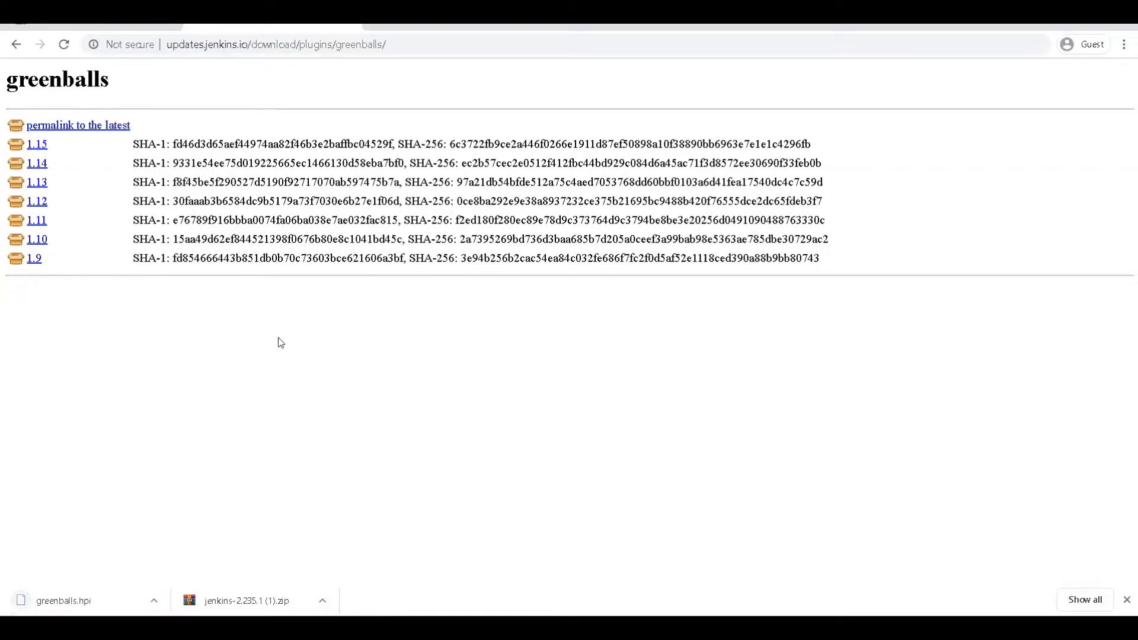
# Step: Pick greenballs.hpi from the Downloads folder in the Advanced page's Upload Plugin field and upload it
pyautogui.click(136, 30)
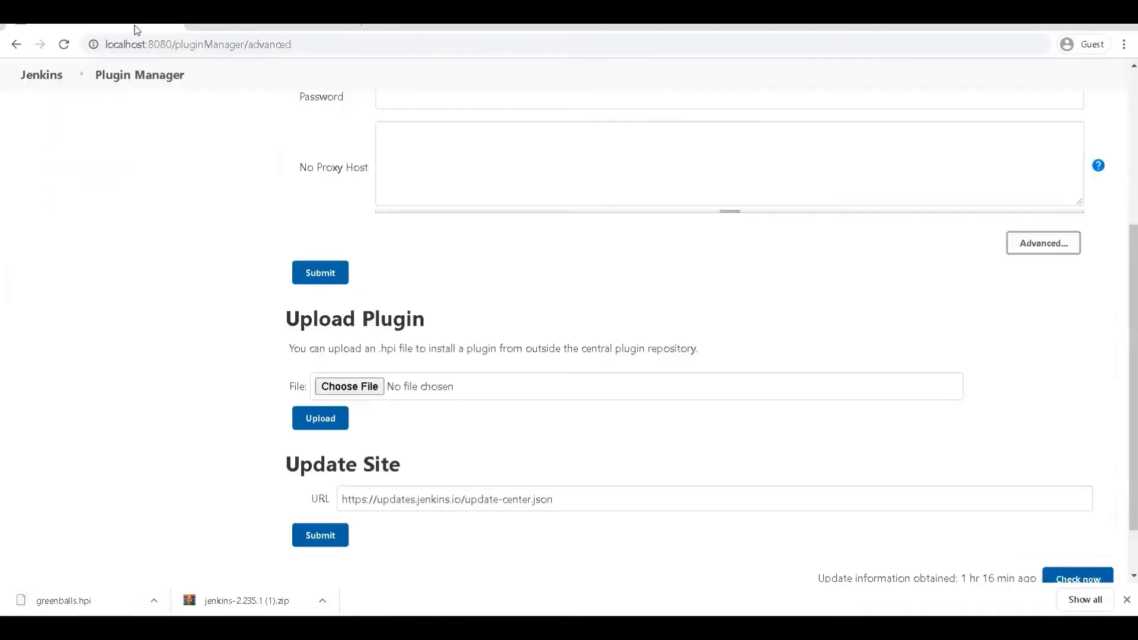
pyautogui.click(350, 390)
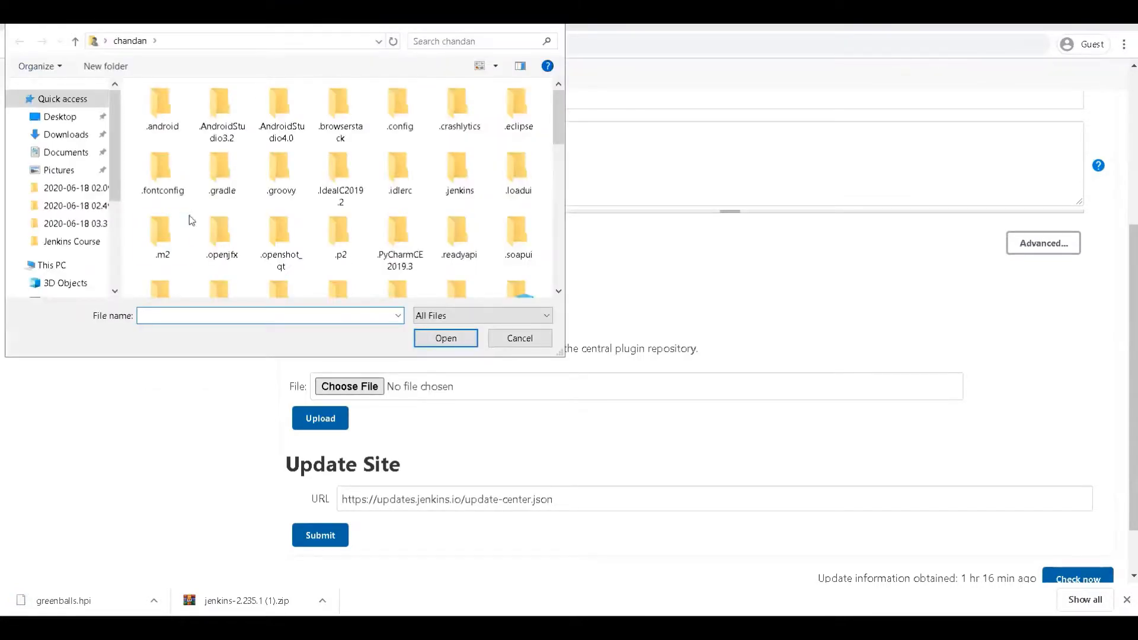
pyautogui.click(73, 142)
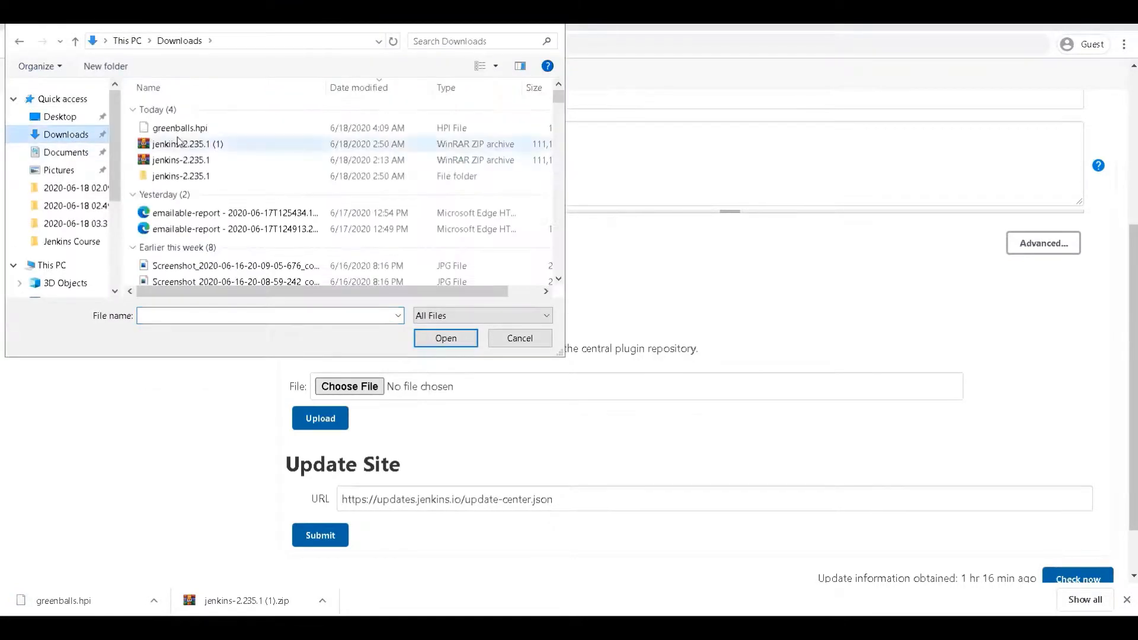
pyautogui.doubleClick(189, 125)
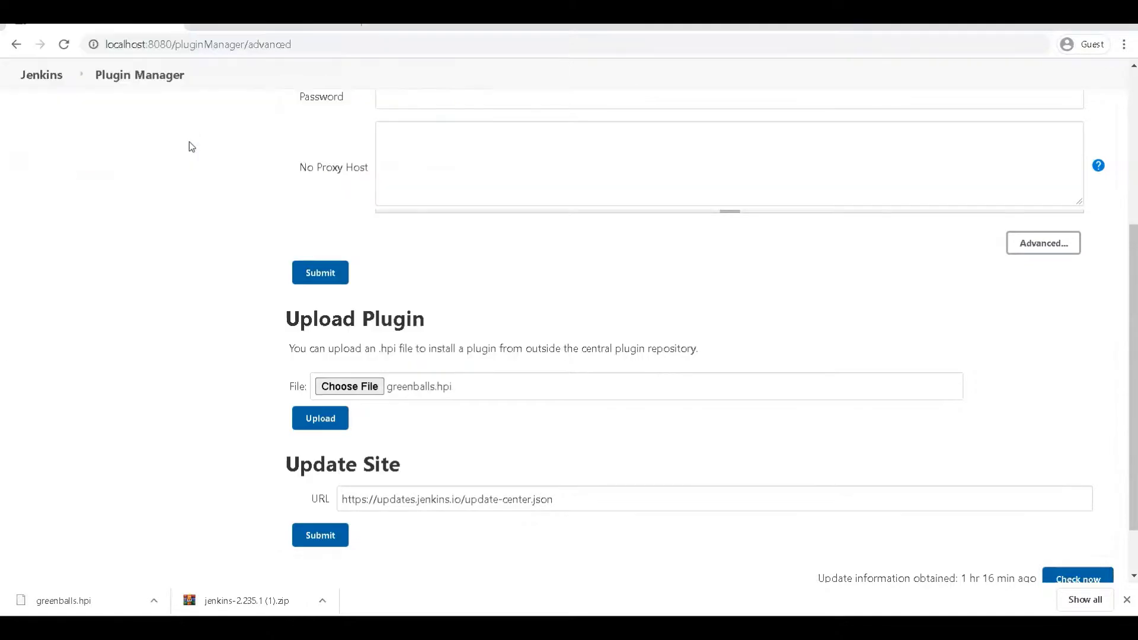
pyautogui.click(320, 421)
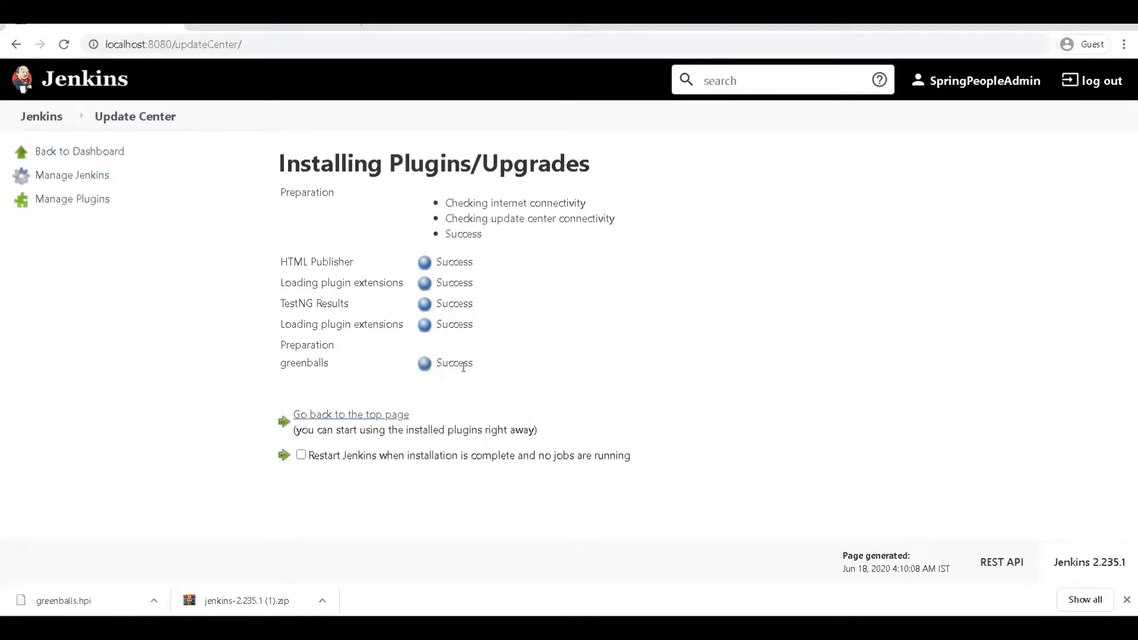
# Step: Filter Installed plugins for 'green' to confirm Green Balls 1.15, then view the Updates and Available lists
pyautogui.click(367, 417)
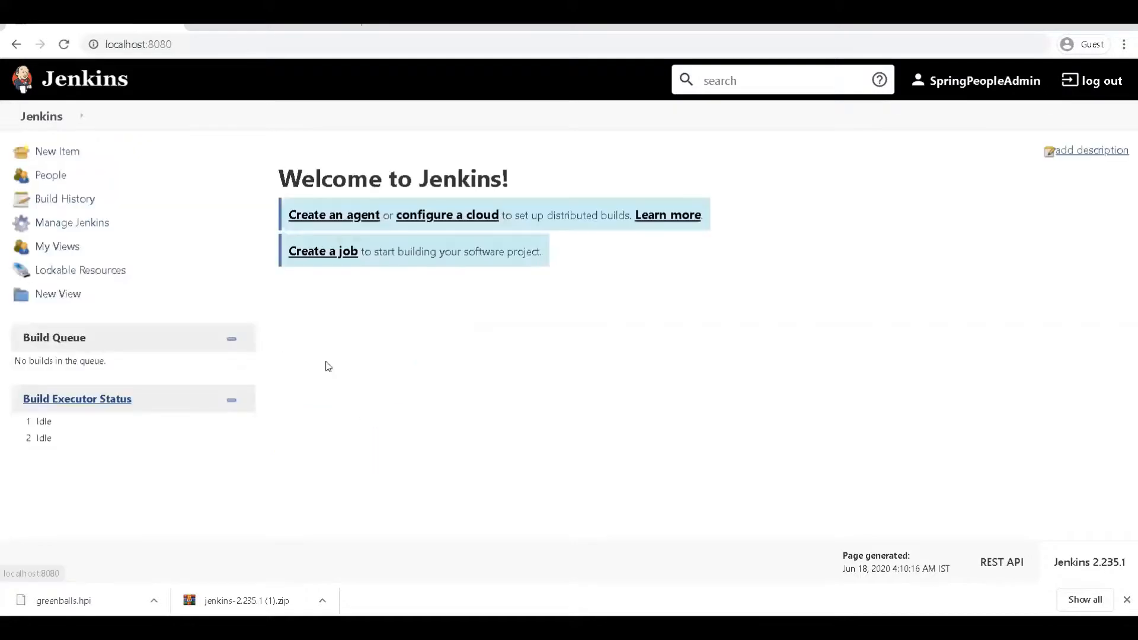
pyautogui.click(89, 223)
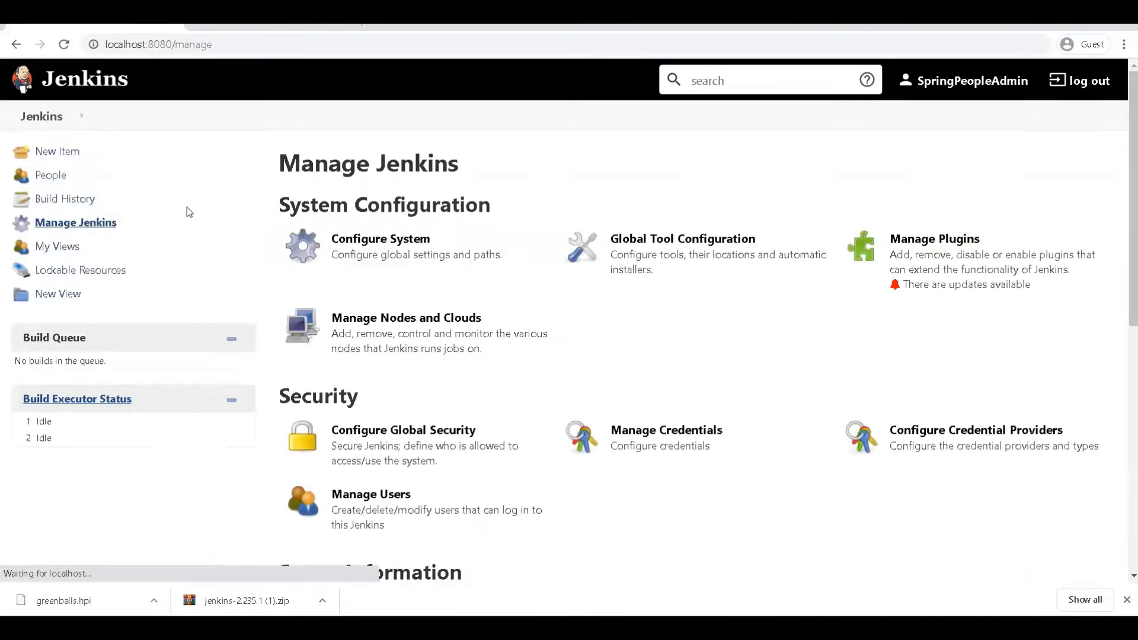
pyautogui.click(963, 251)
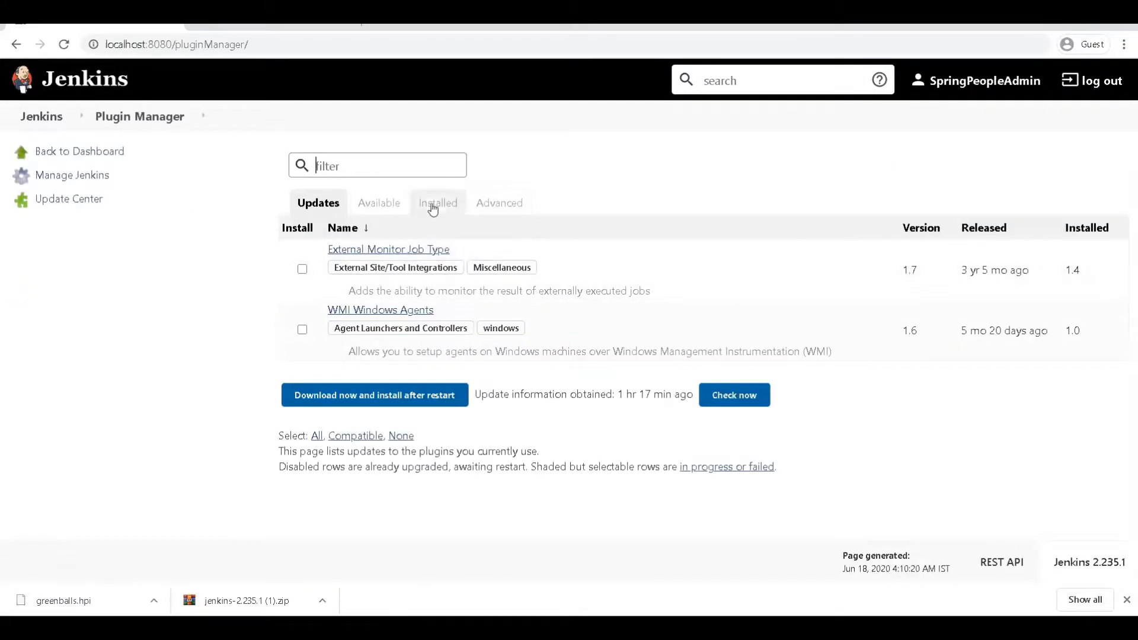
pyautogui.click(433, 205)
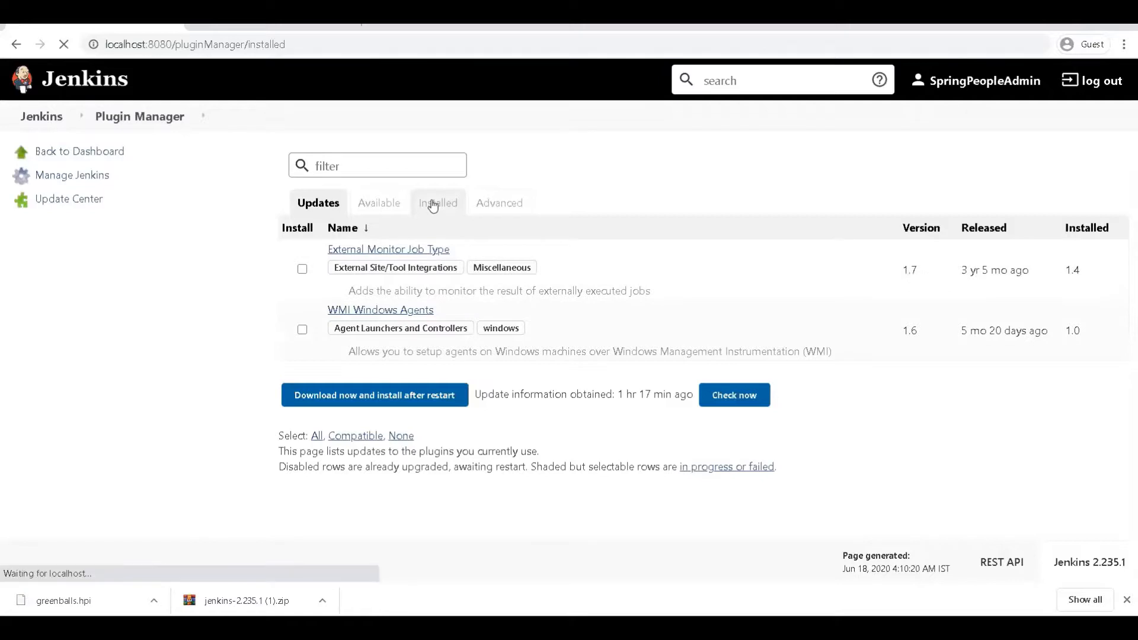
pyautogui.click(398, 169)
pyautogui.write('green')
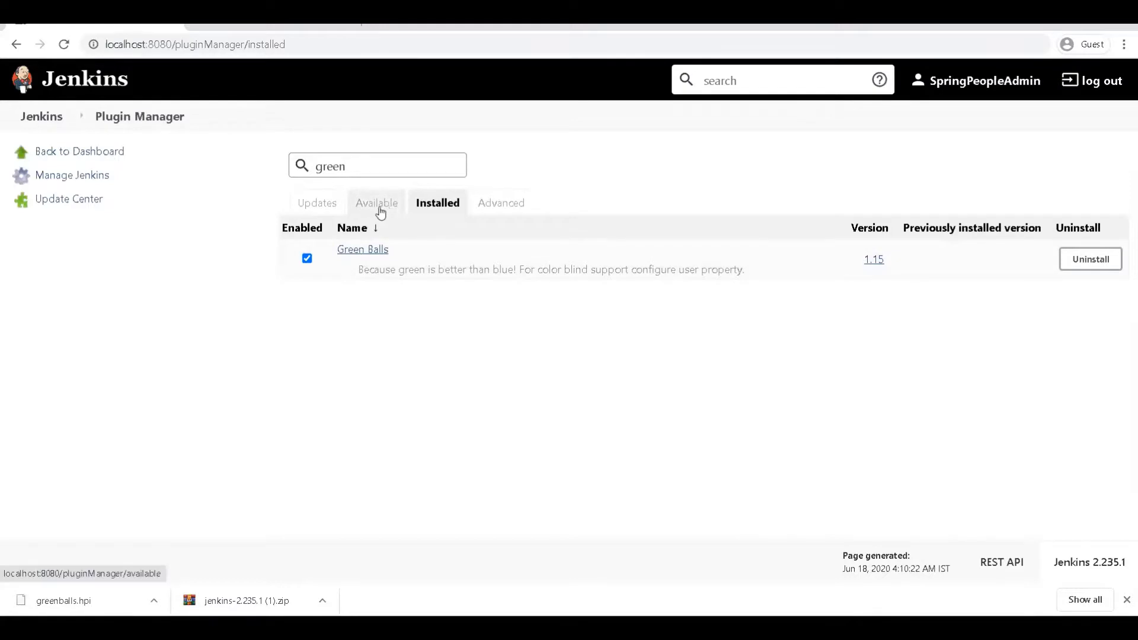
pyautogui.click(332, 211)
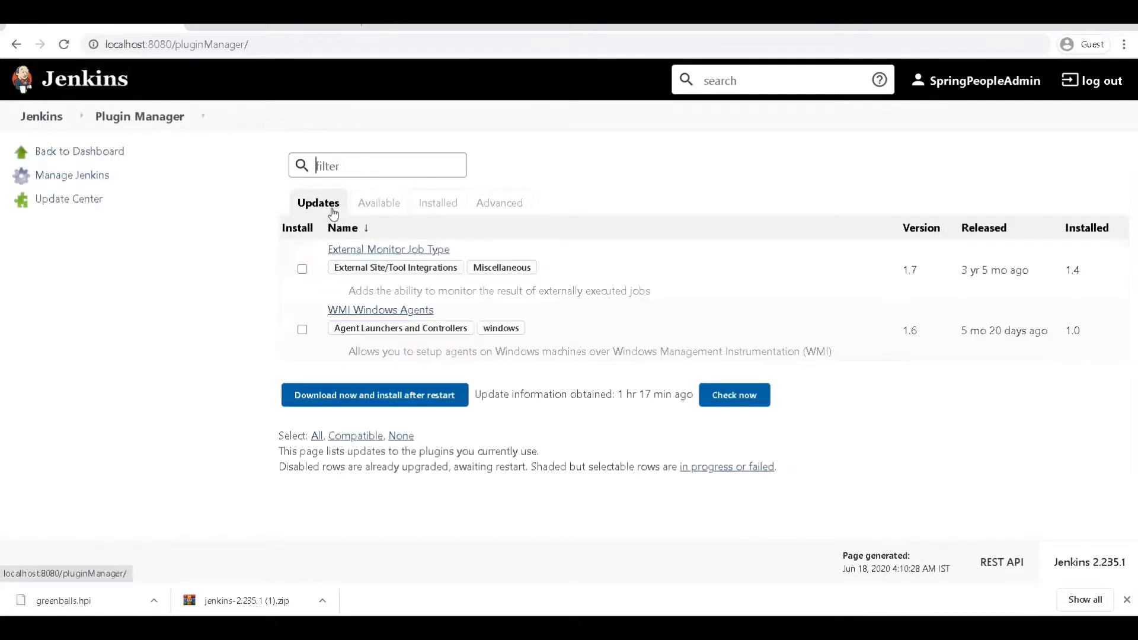
pyautogui.click(393, 209)
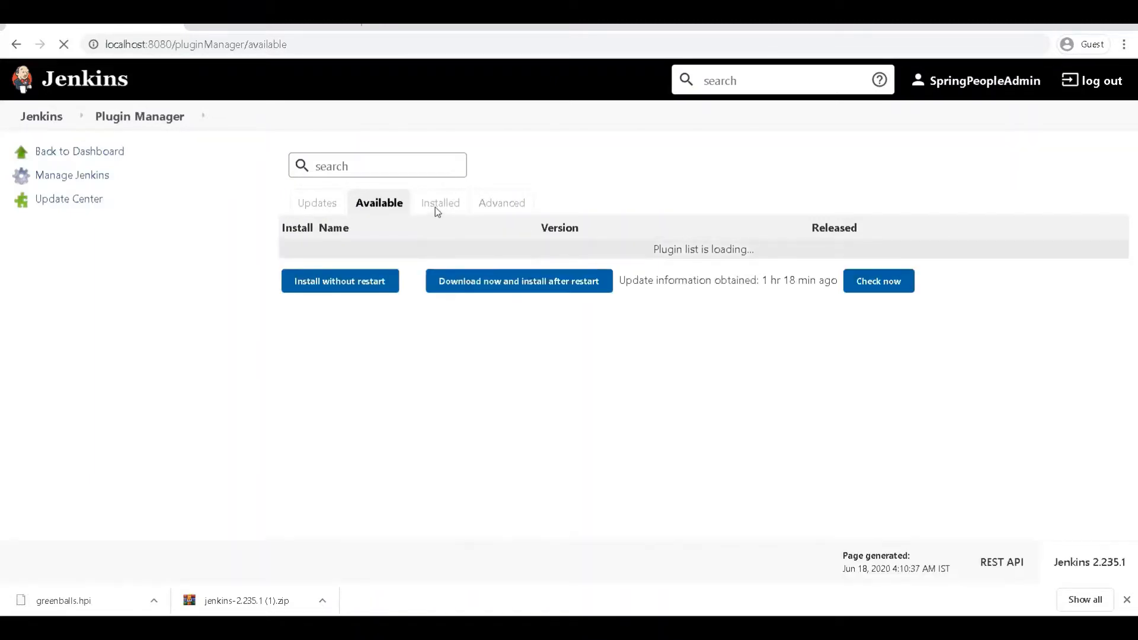
# Step: Mark WMI Windows Agents and External Monitor Job Type updates and download them to install after restart
pyautogui.click(497, 205)
pyautogui.click(318, 167)
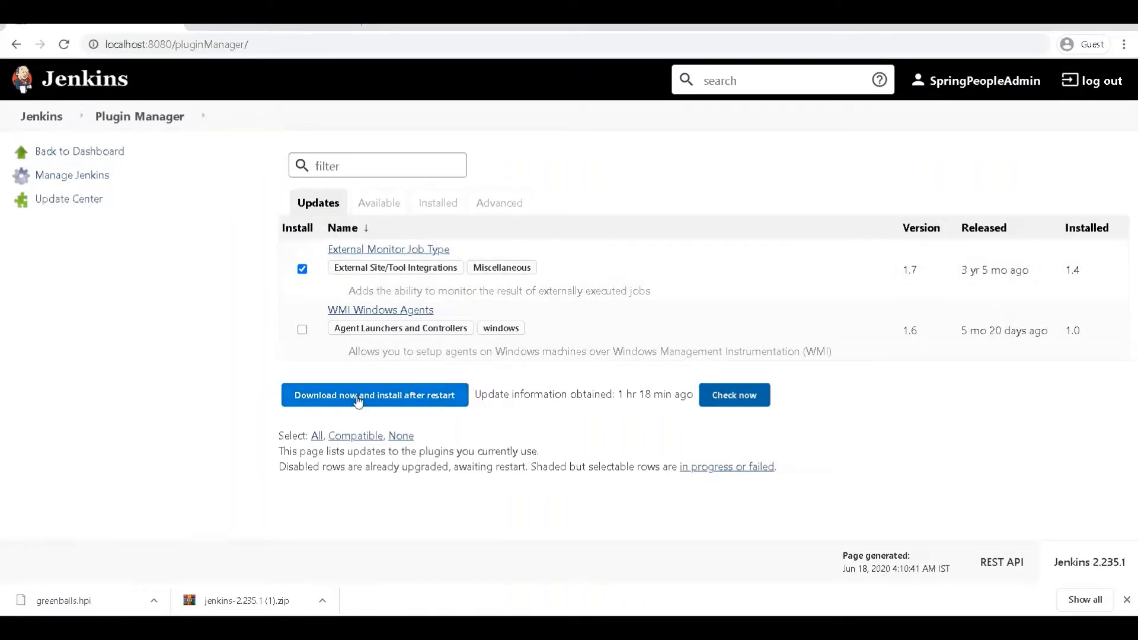
pyautogui.click(303, 331)
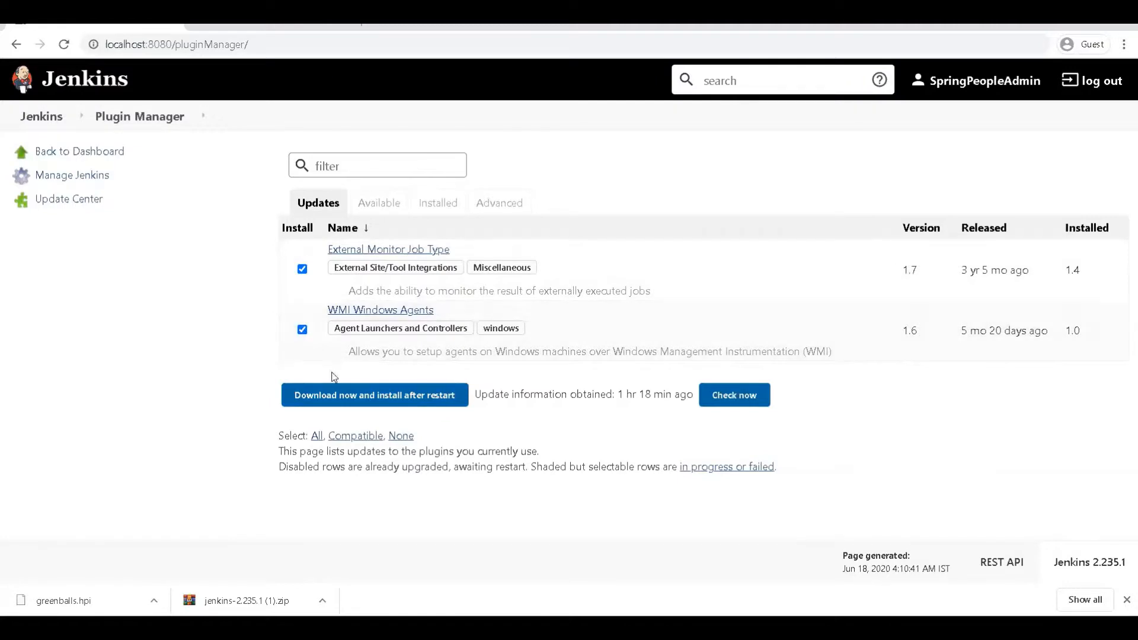
pyautogui.click(343, 402)
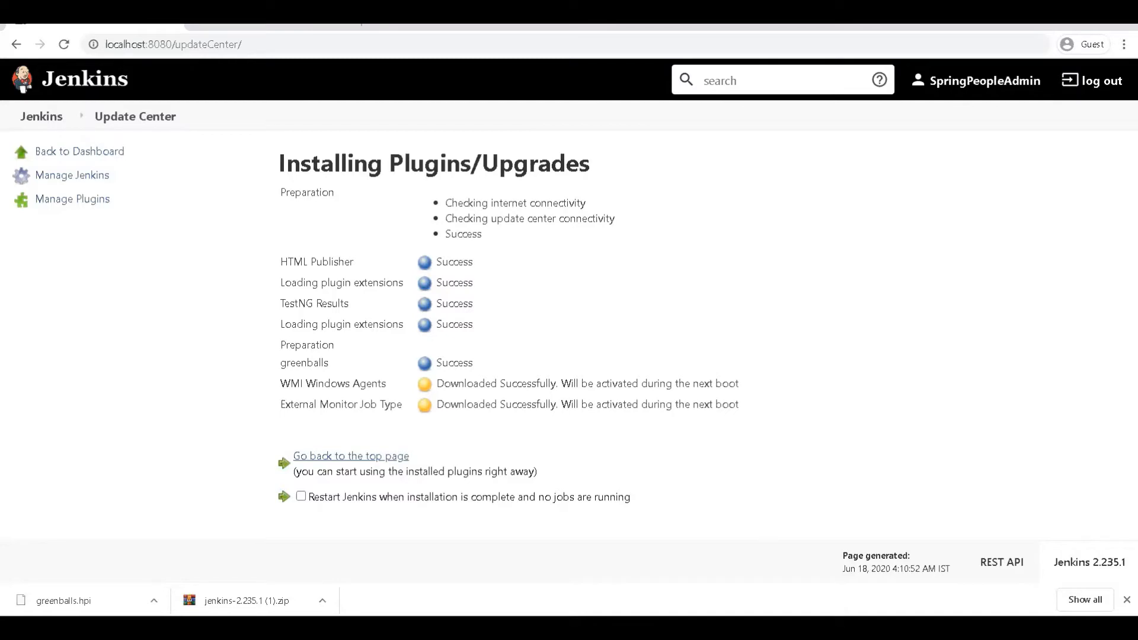
pyautogui.click(755, 629)
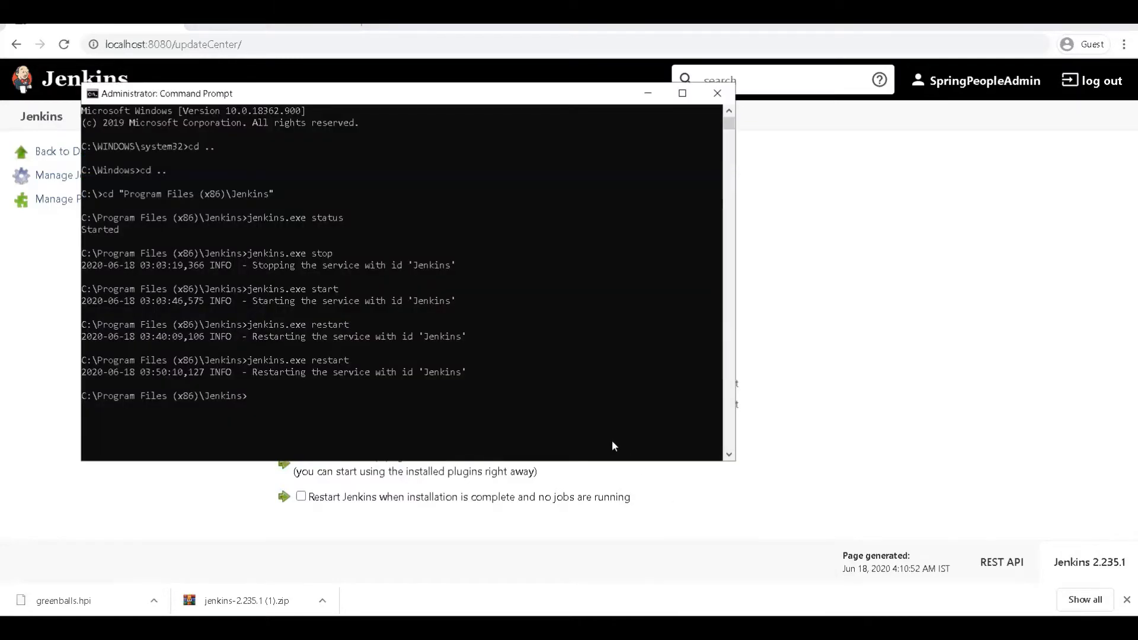
# Step: Rerun 'jenkins.exe restart' from the command history to restart the Jenkins service
pyautogui.press('Up')
pyautogui.press('Return')
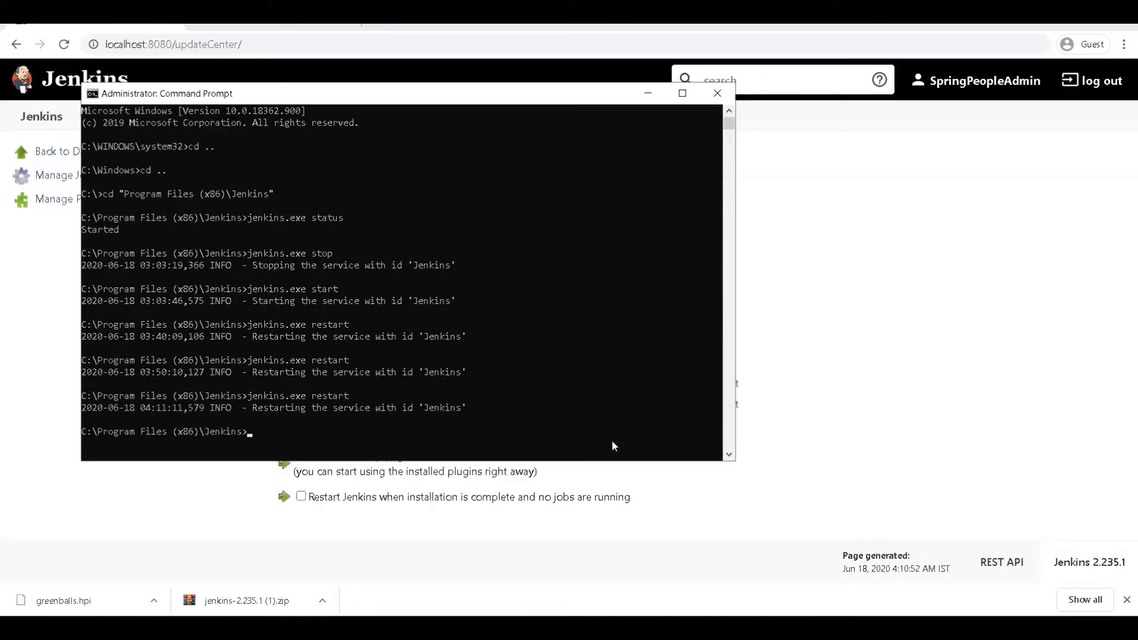
# Step: Return to Manage Plugins and confirm the Updates list has no pending plugin updates
pyautogui.click(851, 287)
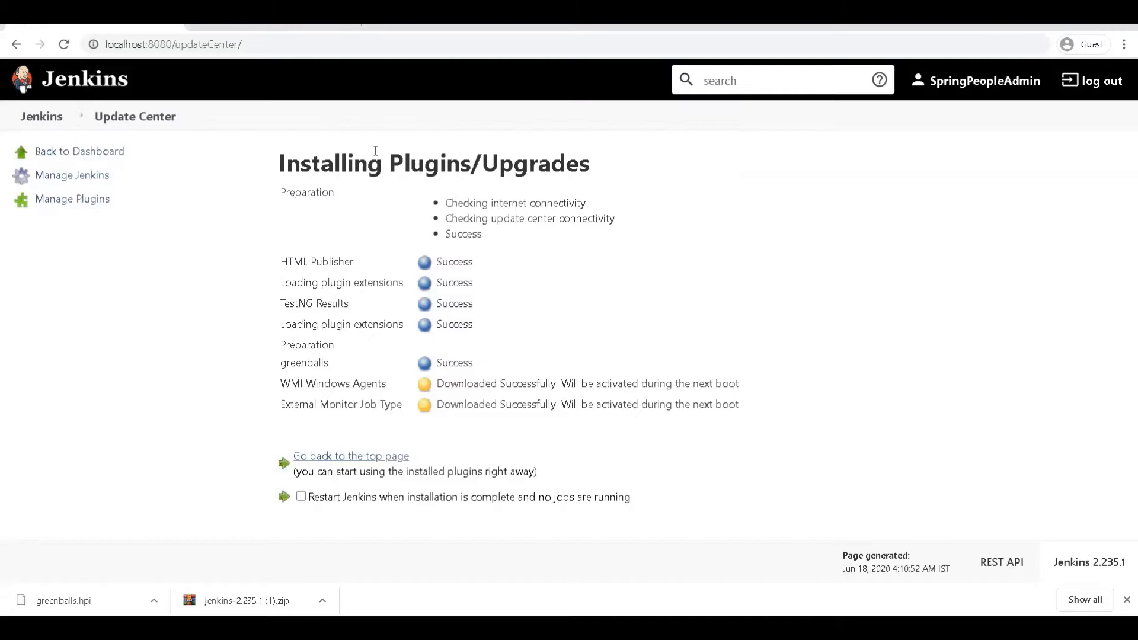
pyautogui.click(65, 80)
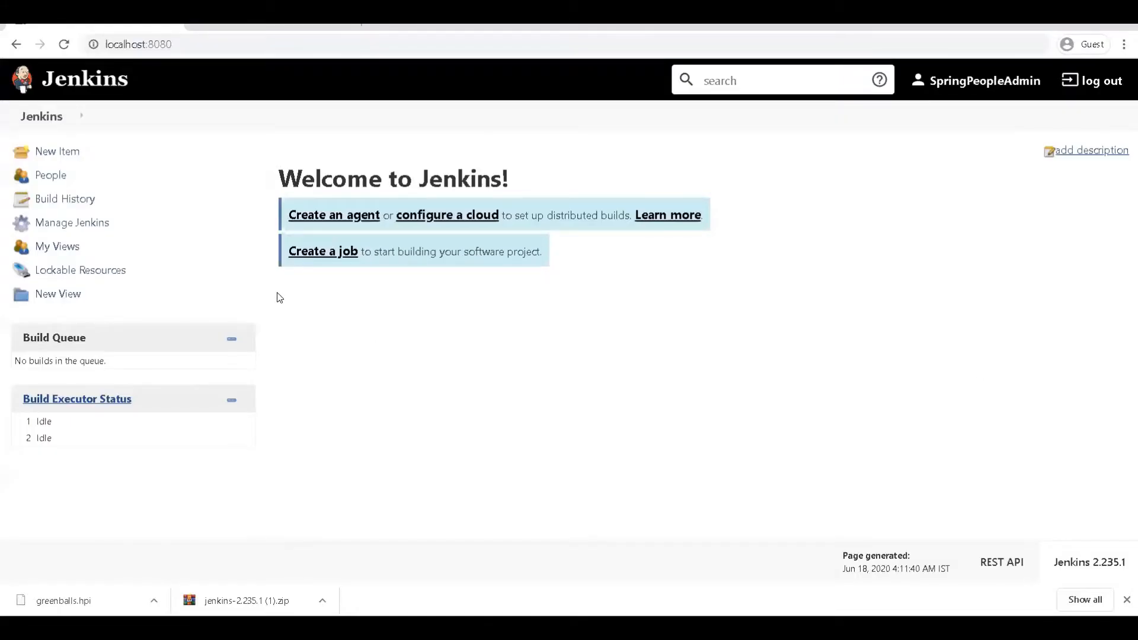
pyautogui.click(72, 222)
pyautogui.click(910, 237)
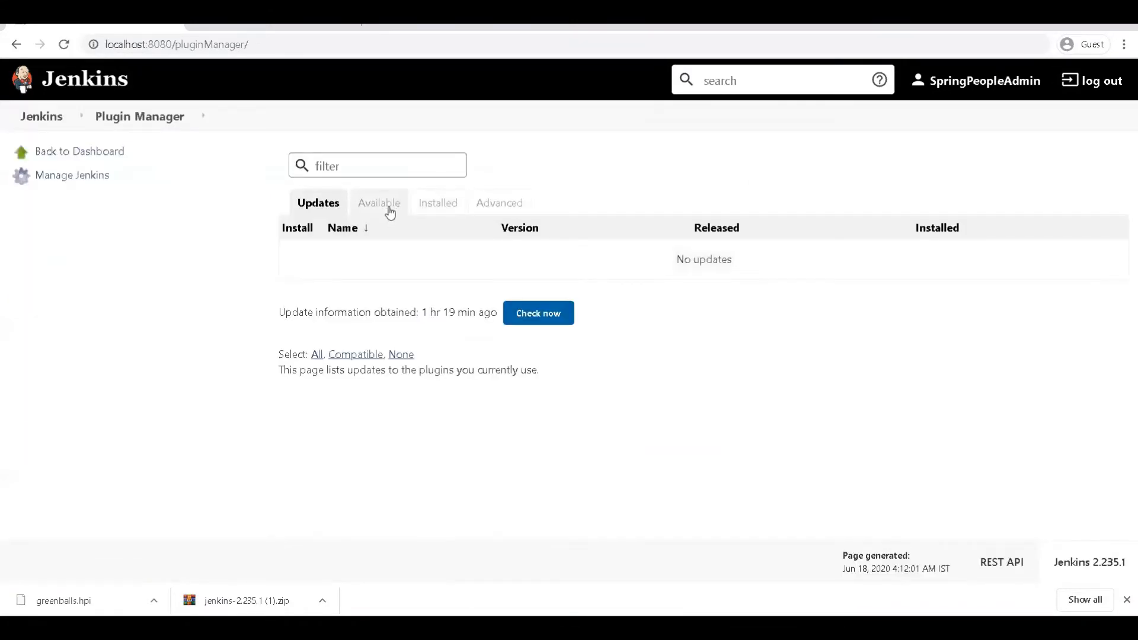
pyautogui.click(386, 207)
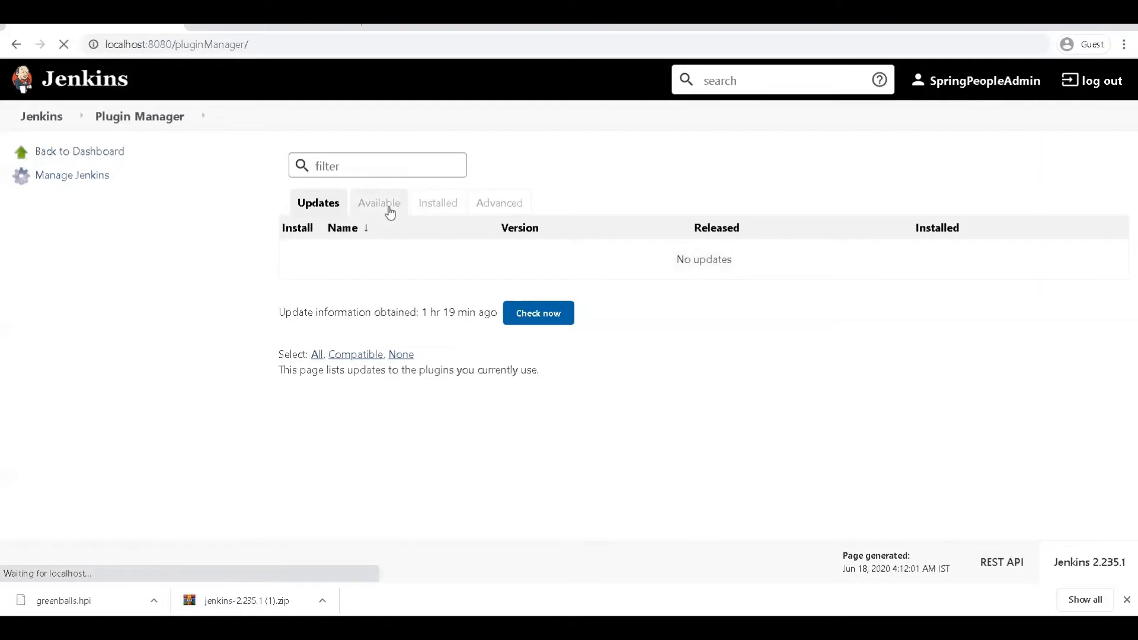
pyautogui.click(321, 211)
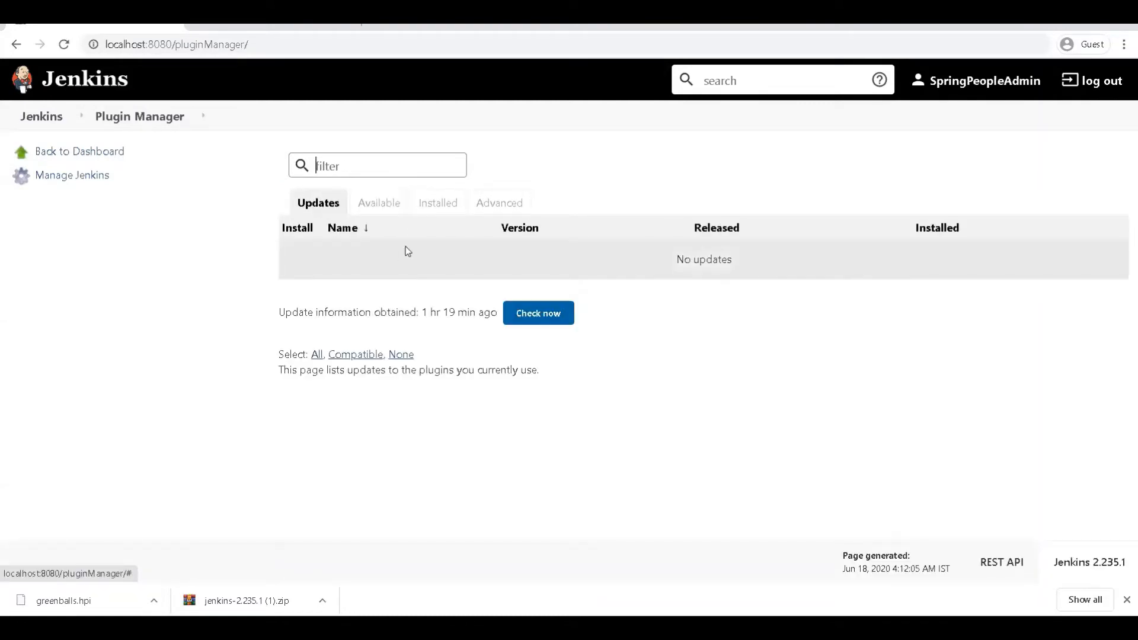
# Step: Filter Installed plugins for 'testng', then 'green', to confirm TestNG Results and Green Balls are installed
pyautogui.click(427, 206)
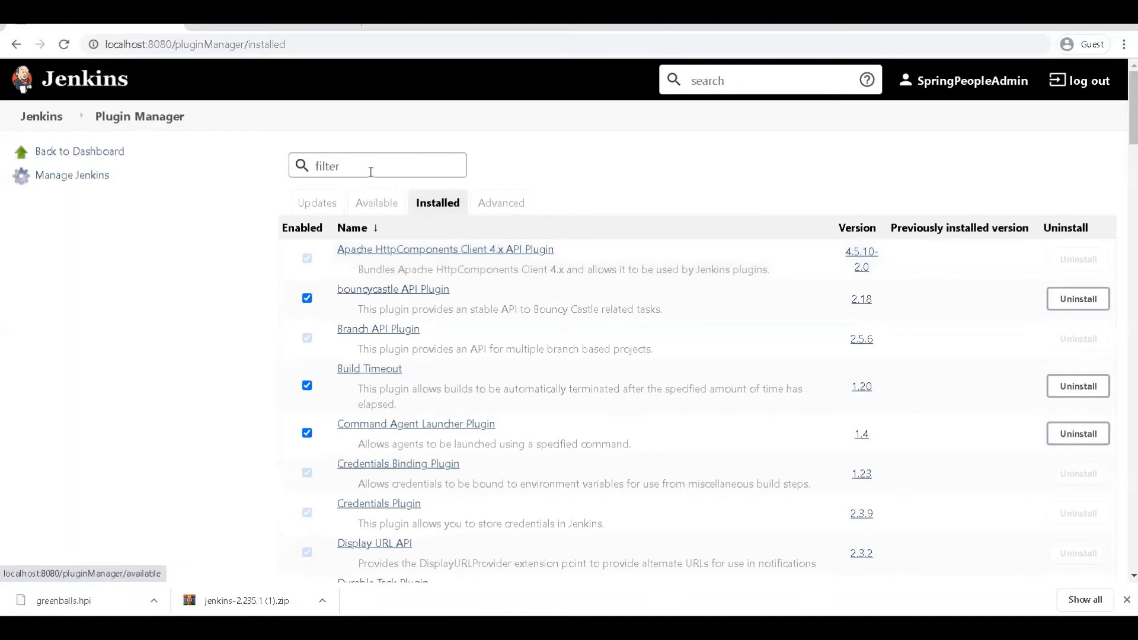
pyautogui.click(370, 171)
pyautogui.write('testn')
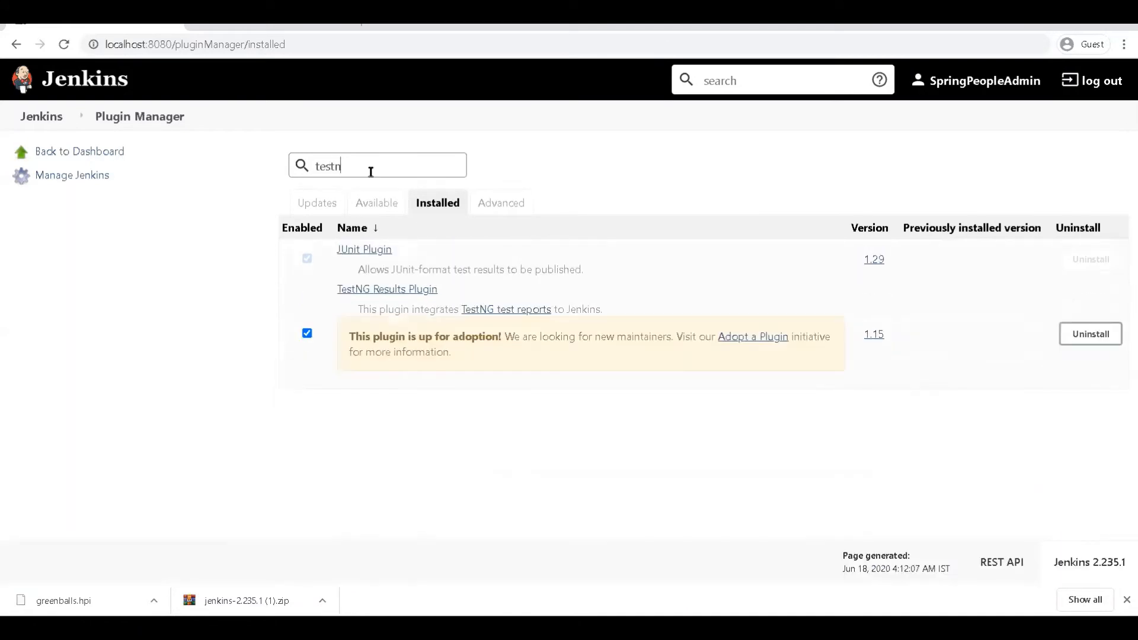
pyautogui.write('g')
pyautogui.hotkey('ctrl', 'a')
pyautogui.write('grrn')
pyautogui.press('BackSpace')
pyautogui.press('BackSpace')
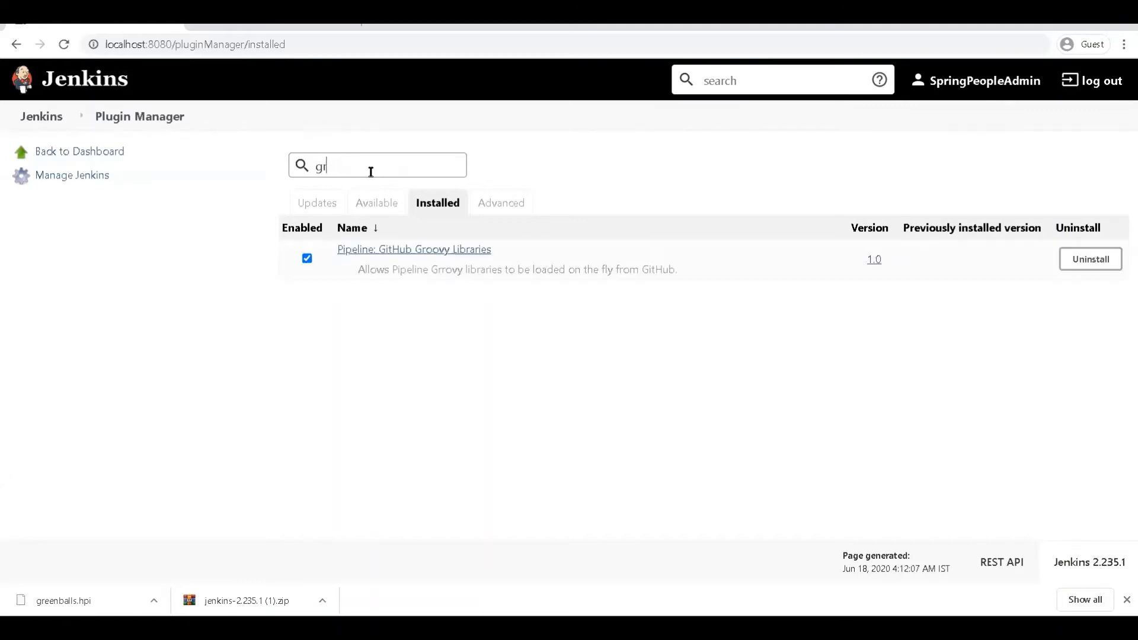
pyautogui.write('ee')
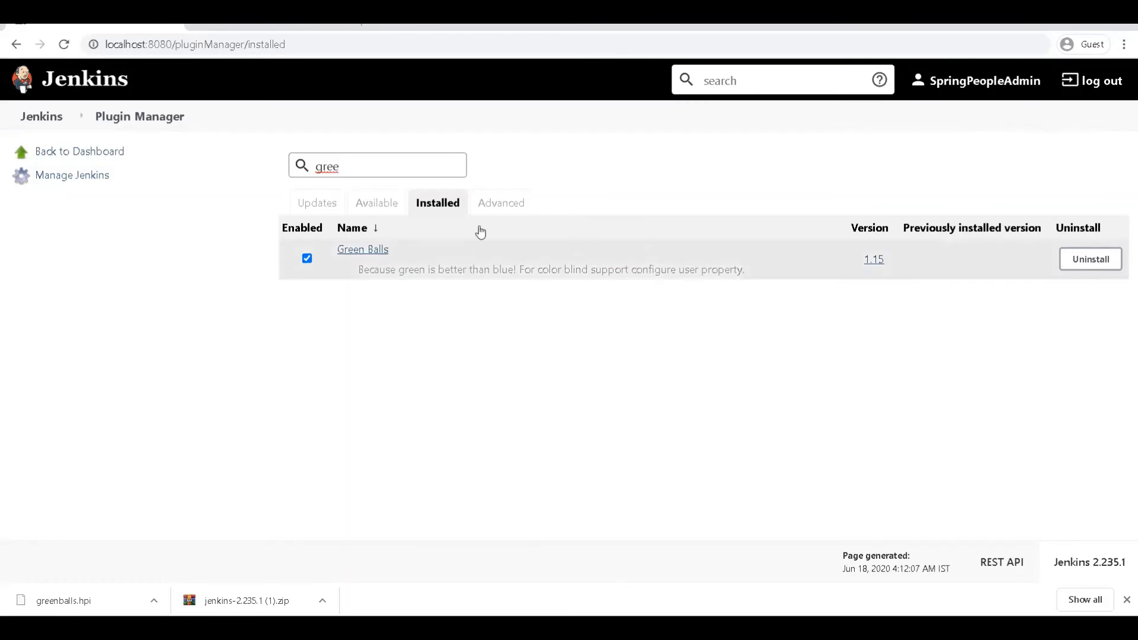
# Step: Open the Plugin Manager's Advanced settings page for proxy and plugin uploads
pyautogui.click(500, 203)
pyautogui.scroll(-5, 593, 213)
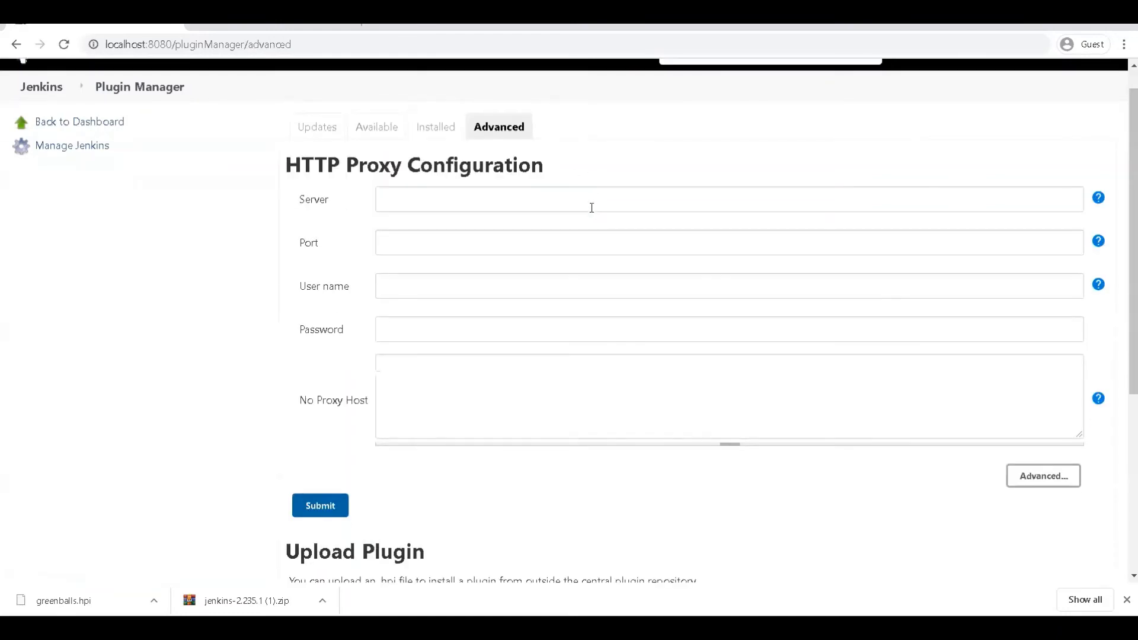
pyautogui.scroll(5, 593, 213)
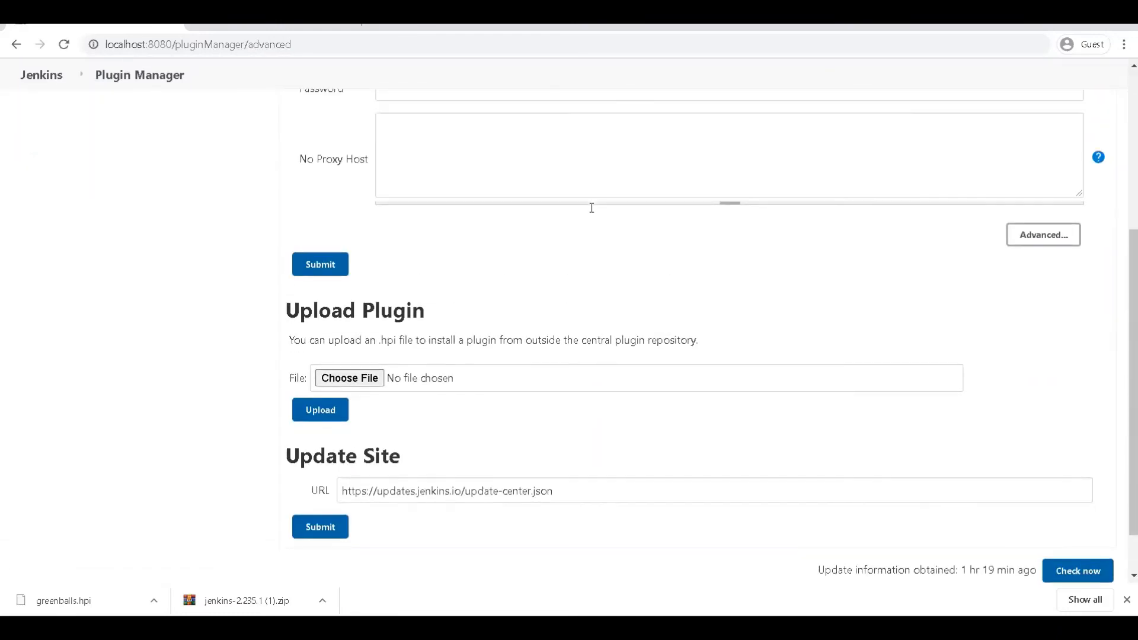